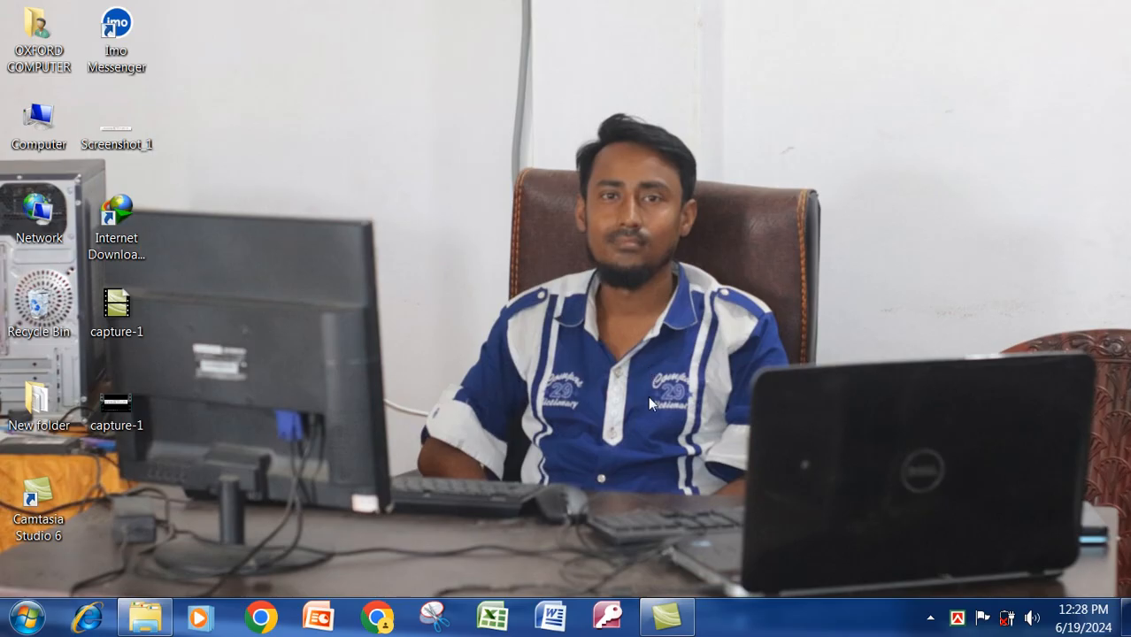
Launch Access and name a new blank database 'oxford computer' in Documents.
click(611, 618)
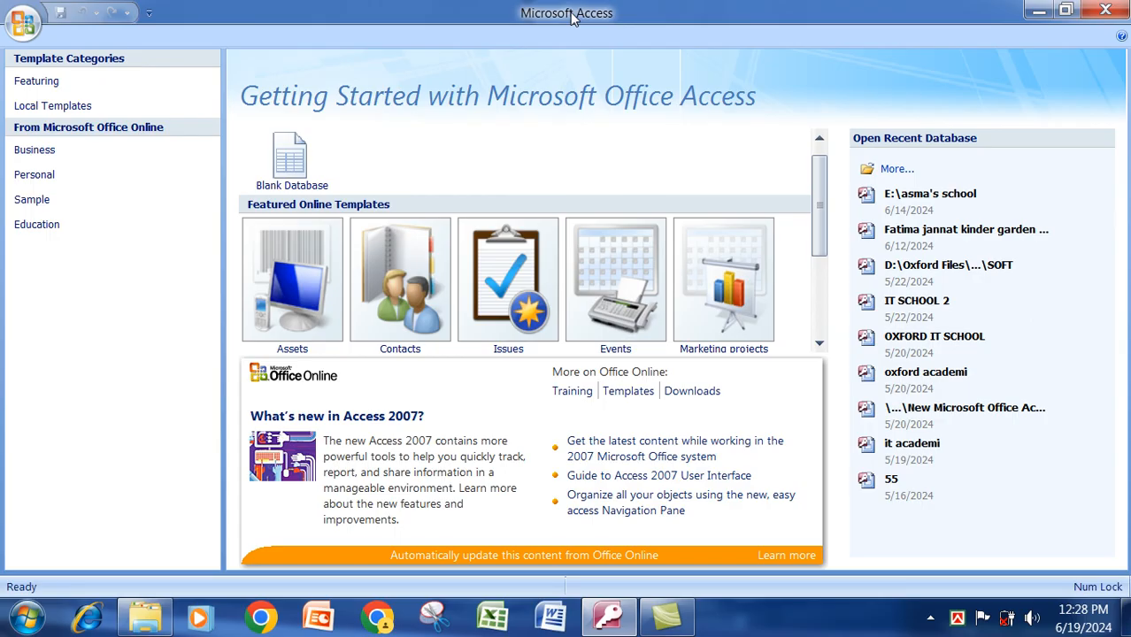
click(292, 162)
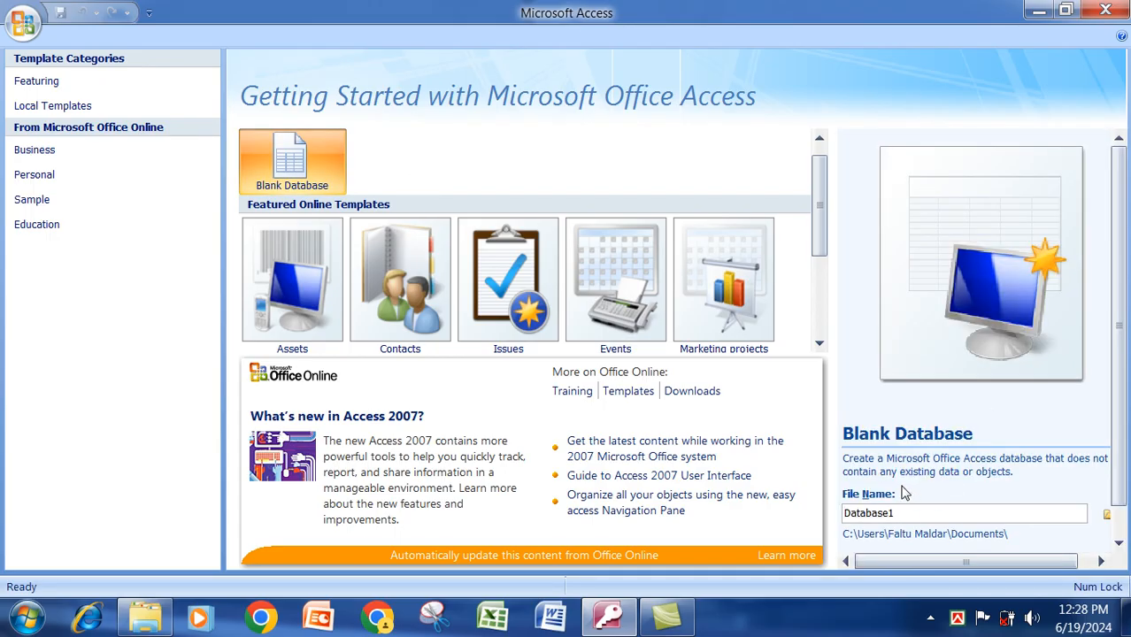
drag(901, 516, 813, 516)
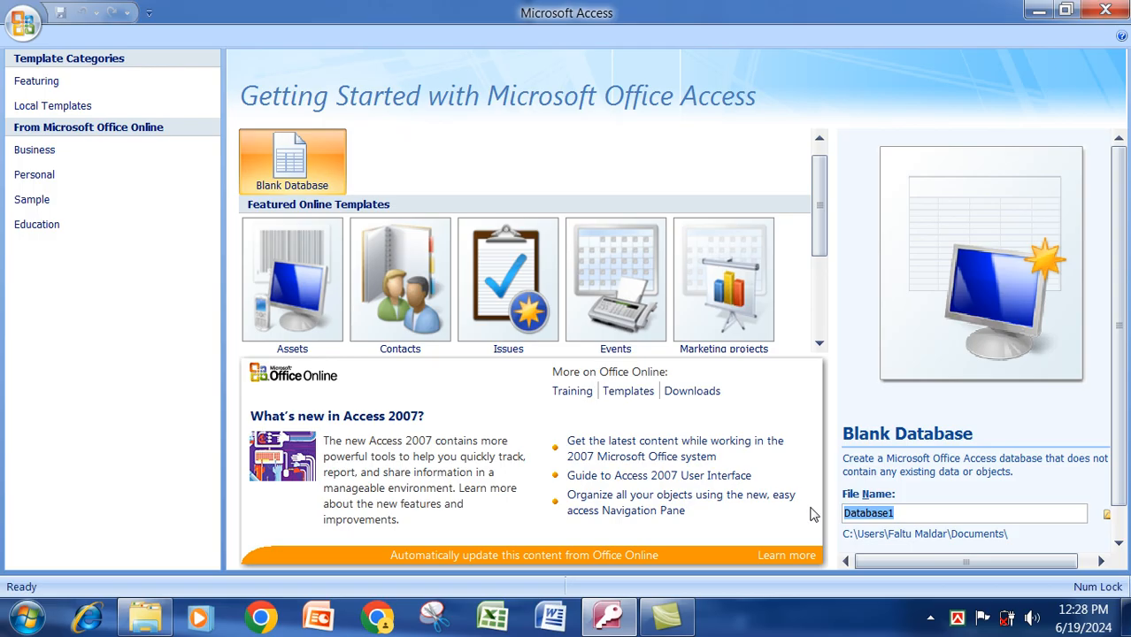
text(oxford)
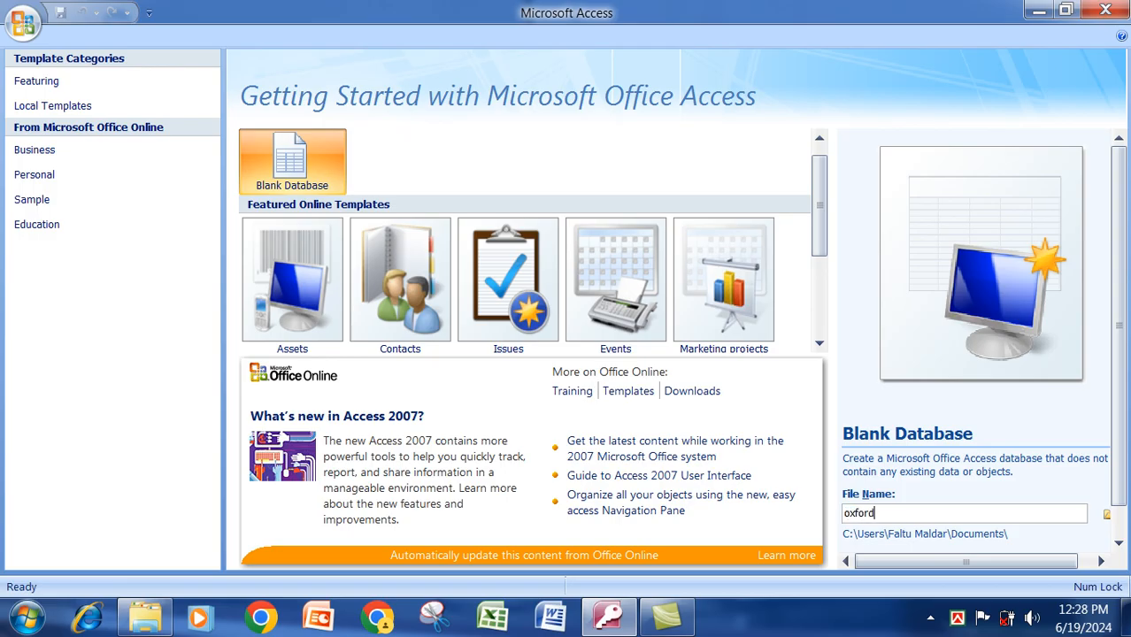
text( computer)
scroll(1124, 434, down, 1)
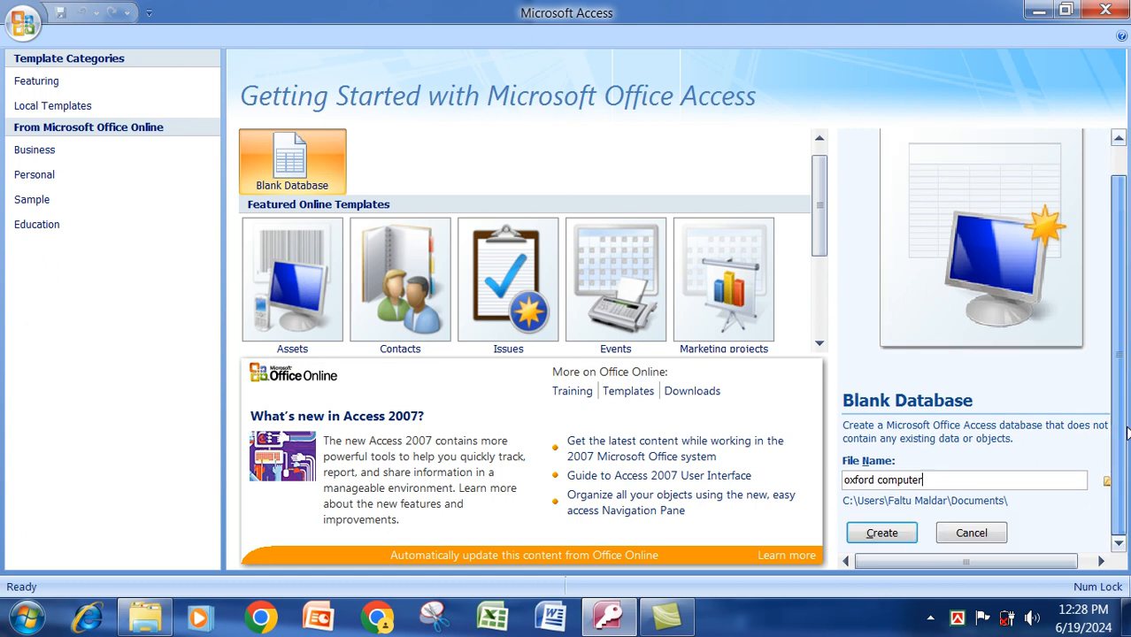
Create the oxford computer database and start a new table in Design view.
click(884, 534)
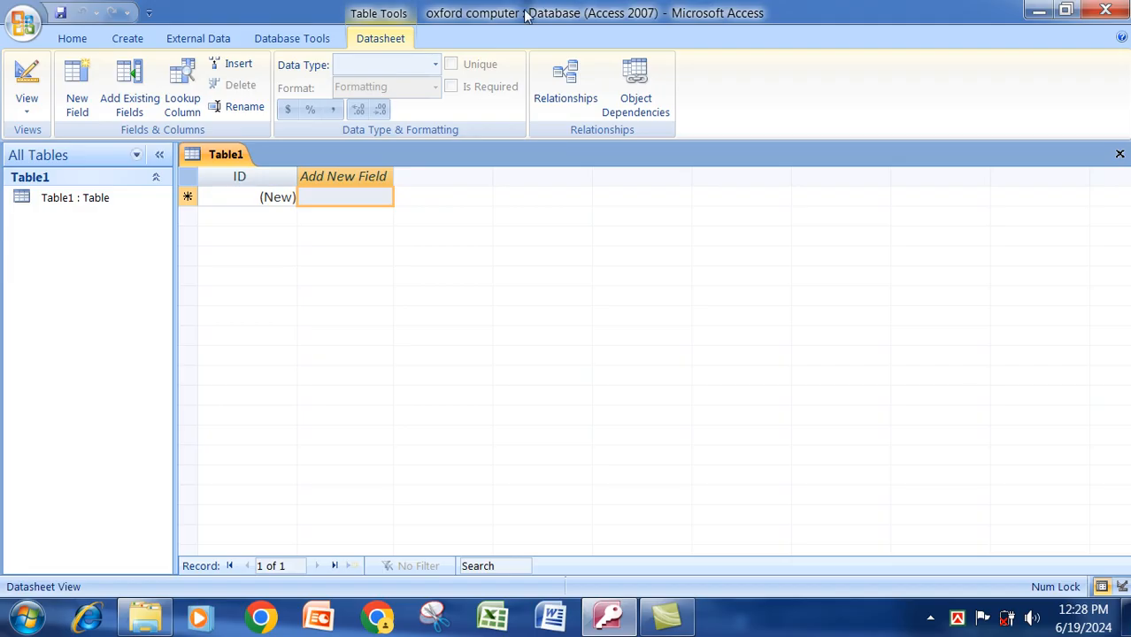
click(129, 40)
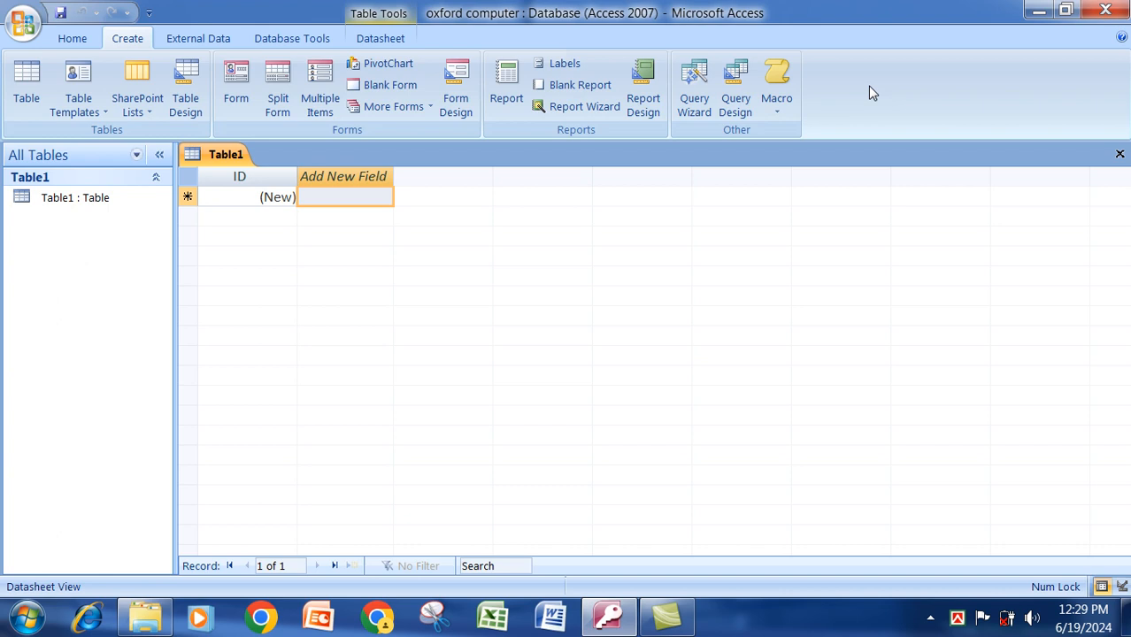
click(185, 99)
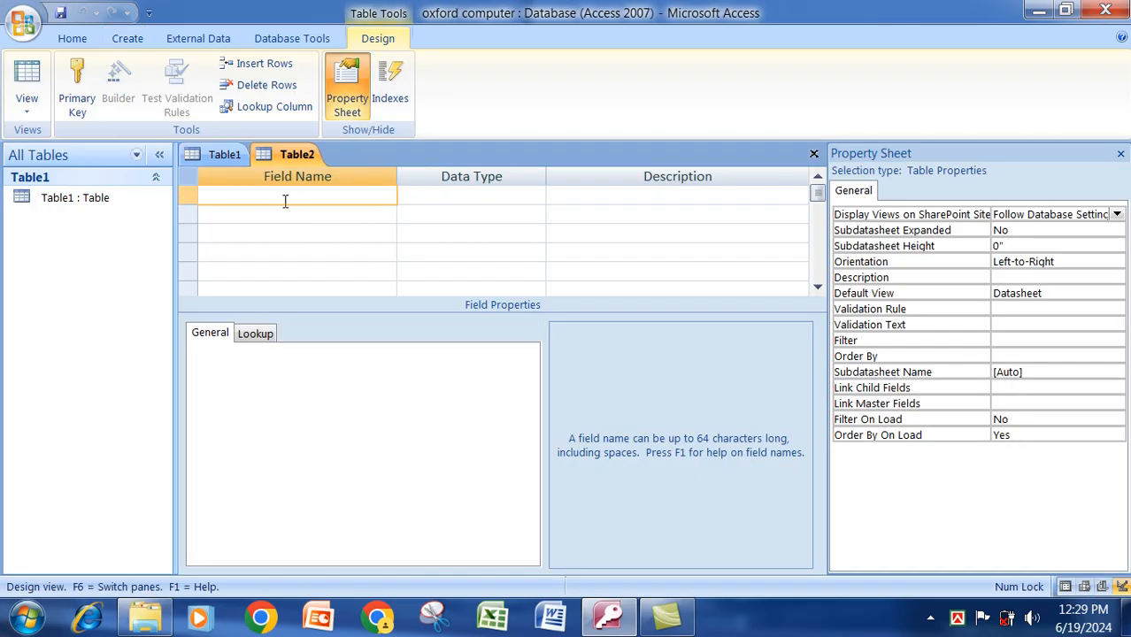
Enter the first field names ROOL NO and ST NAME in capitals.
text(r)
key(BackSpace)
key(Caps_Lock)
text(ROOL NO)
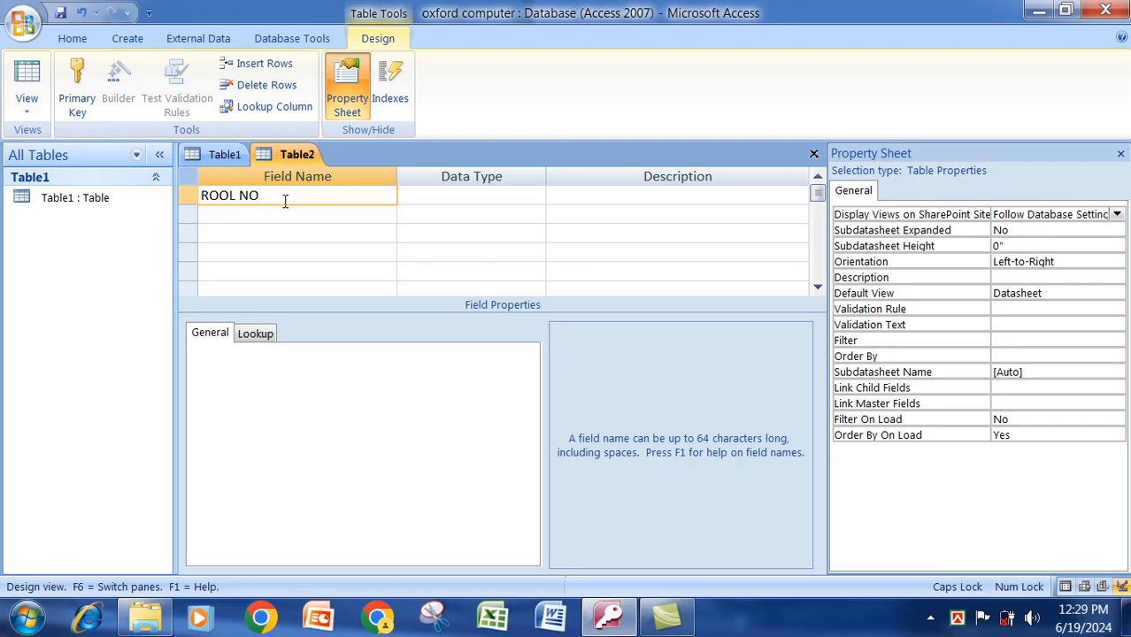
key(Down)
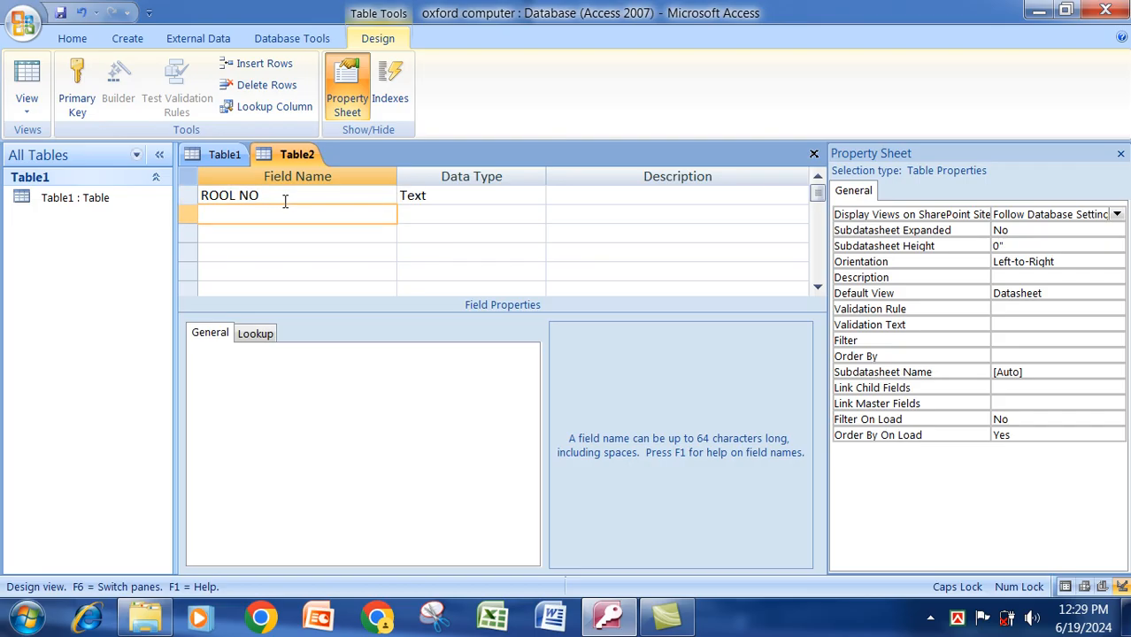
text(STUDE)
text(N)
key(BackSpace)
key(BackSpace)
key(BackSpace)
key(BackSpace)
key(BackSpace)
text(NAME)
key(Return)
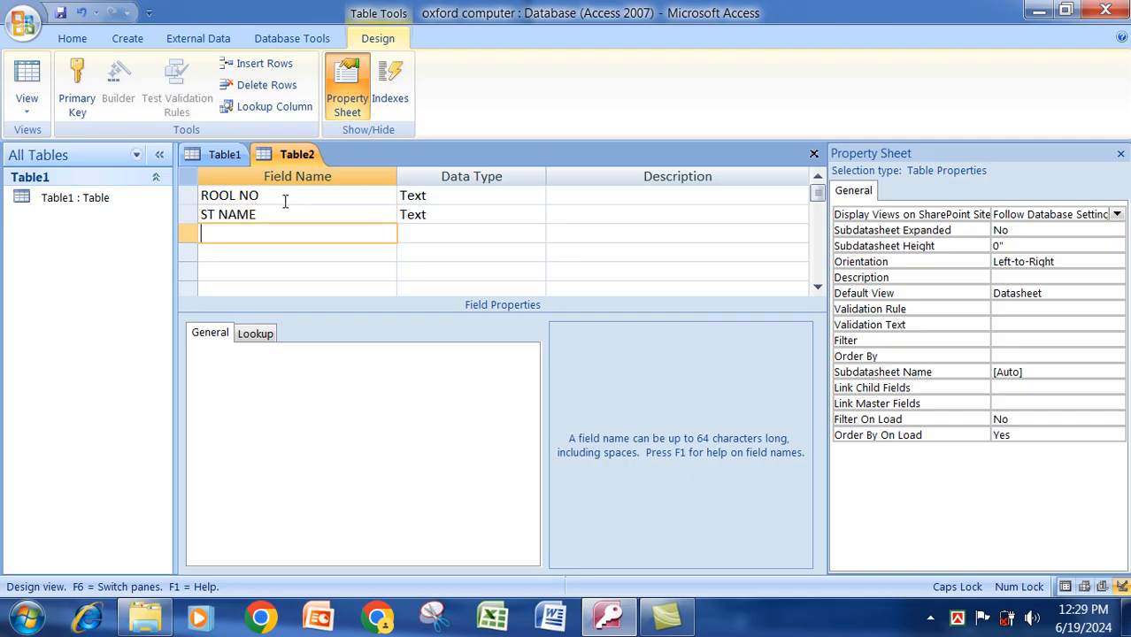
Add the F NAME, M NAME and ADDRESS field names.
text(F NAME)
key(Return)
text(M NAME)
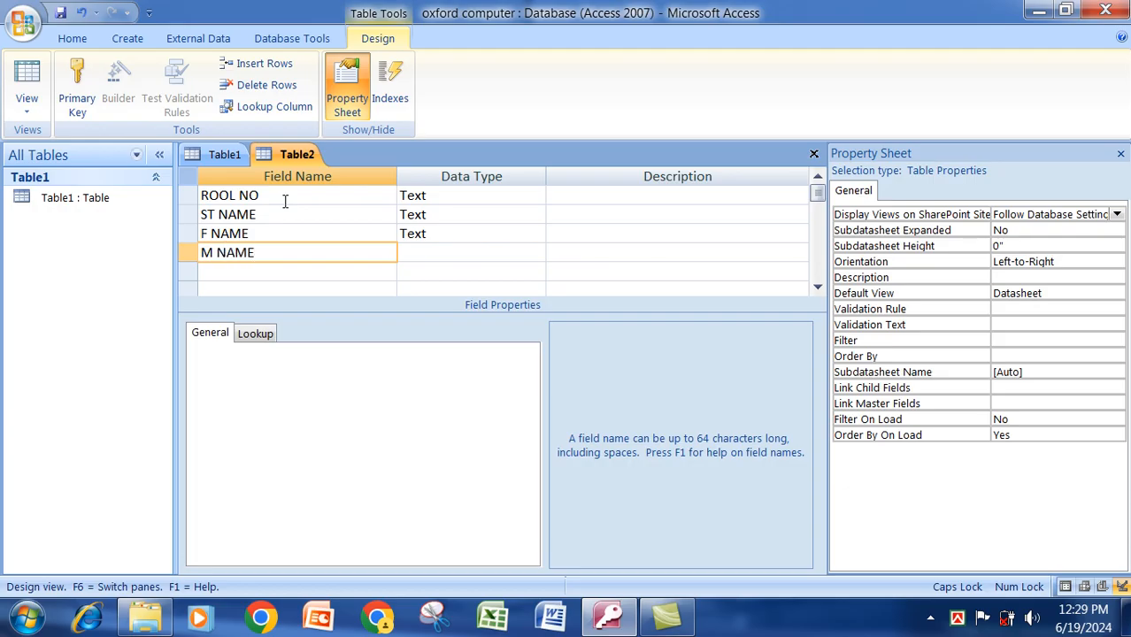
key(Return)
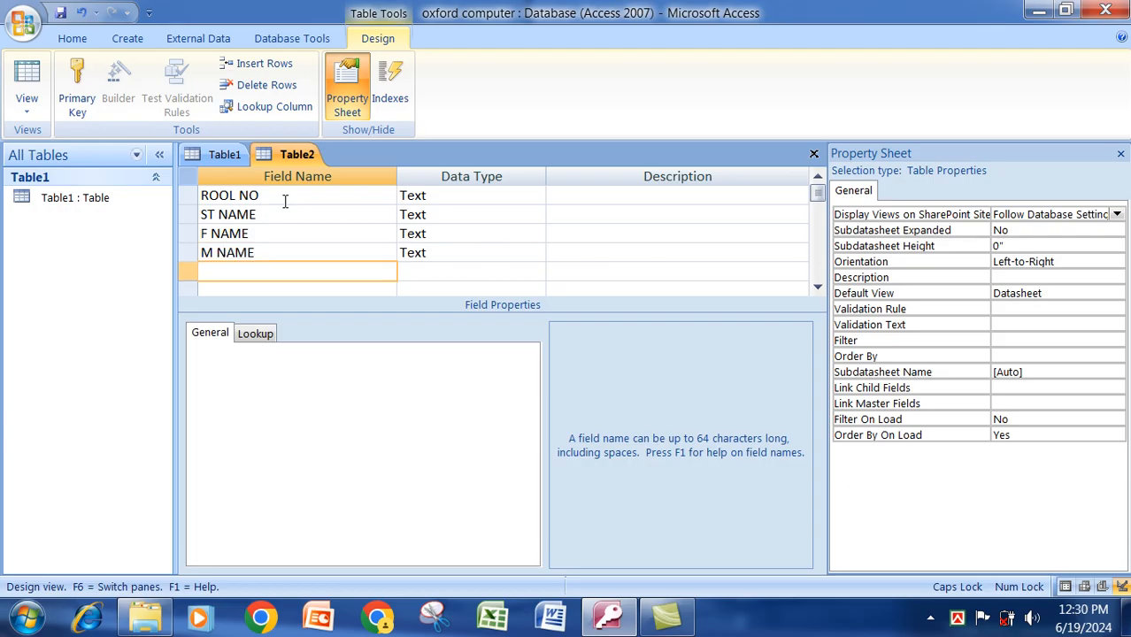
text(ADDRESS)
key(Return)
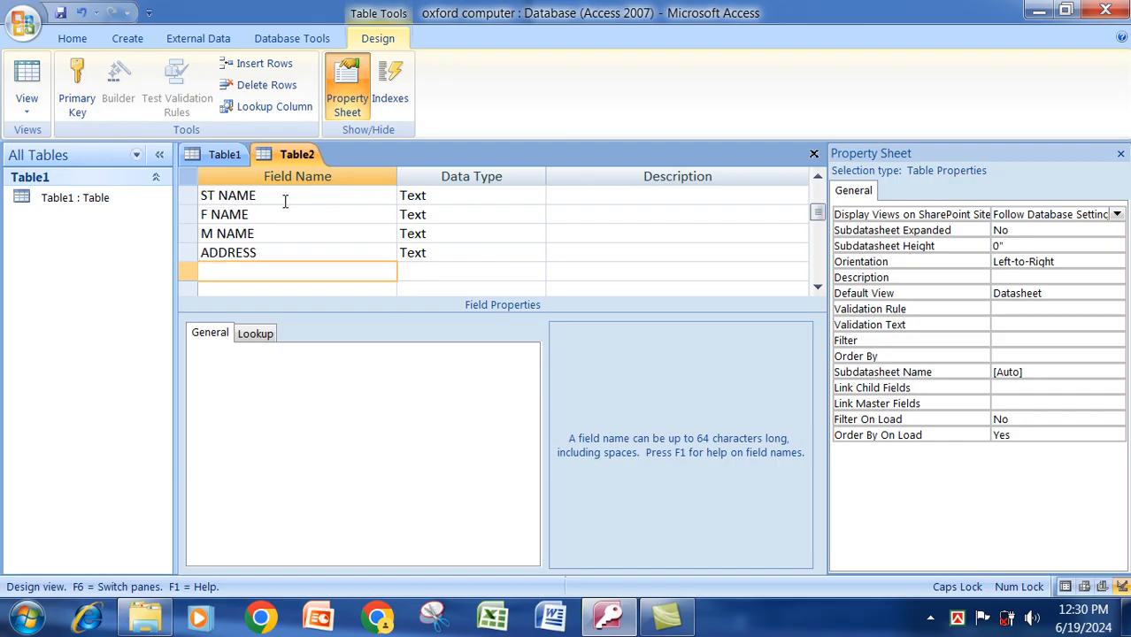
Add the HP field and make ROOL NO an AutoNumber field.
text(HP)
click(478, 197)
scroll(480, 202, up, 1)
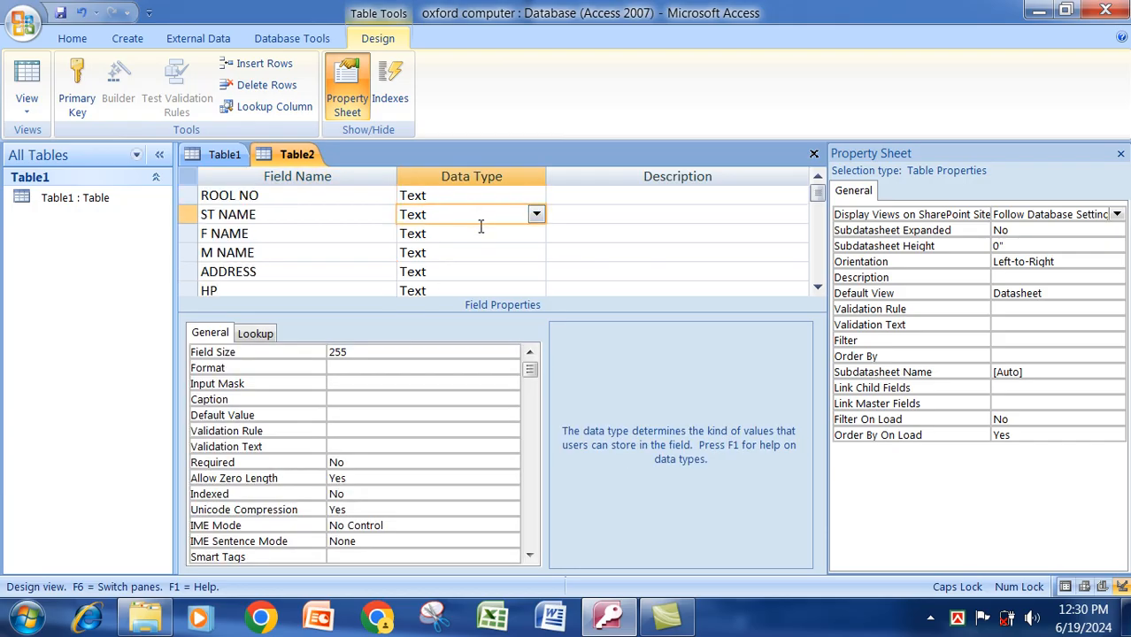
click(437, 195)
click(536, 195)
key(Down)
key(Down)
key(Down)
key(Down)
key(Down)
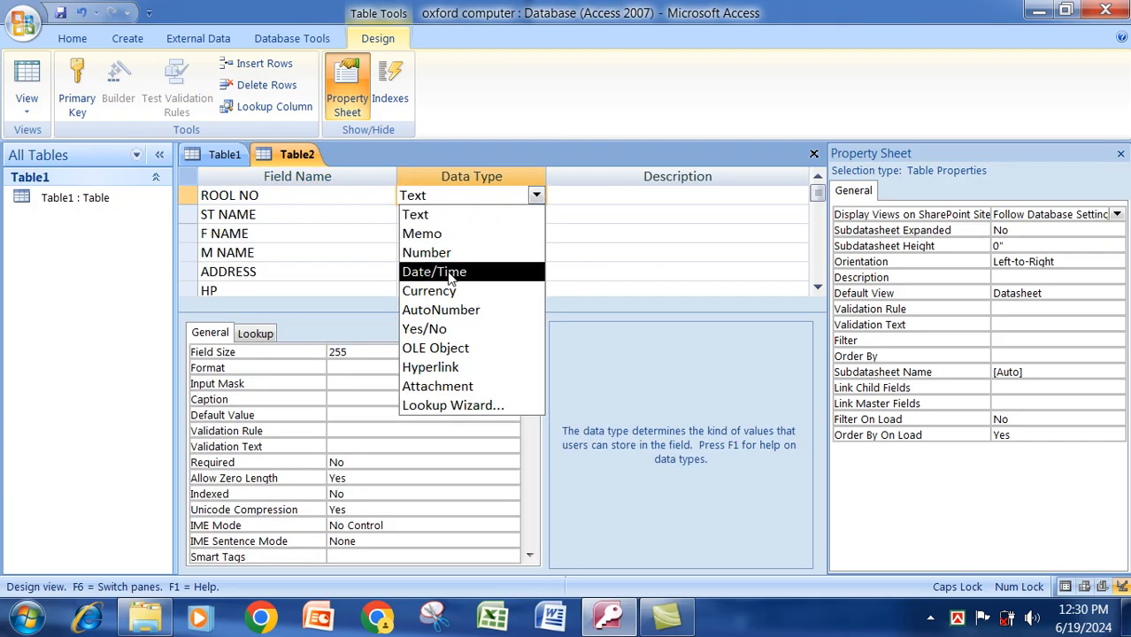
key(Return)
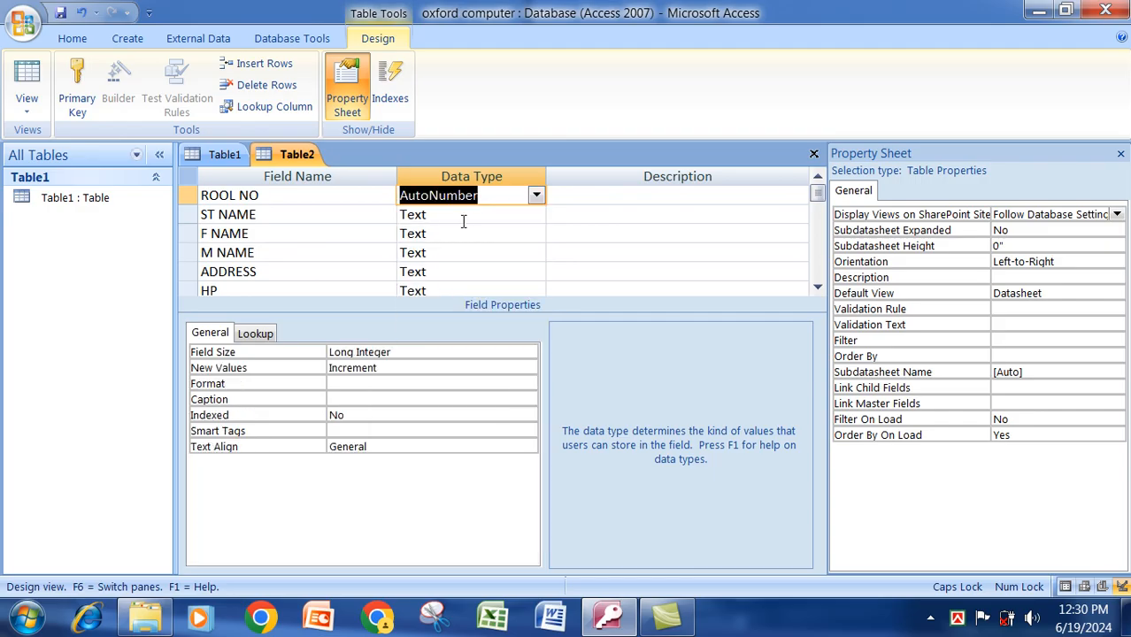
Set ADDRESS to Memo and HP to Number, keeping the name fields as Text.
click(463, 219)
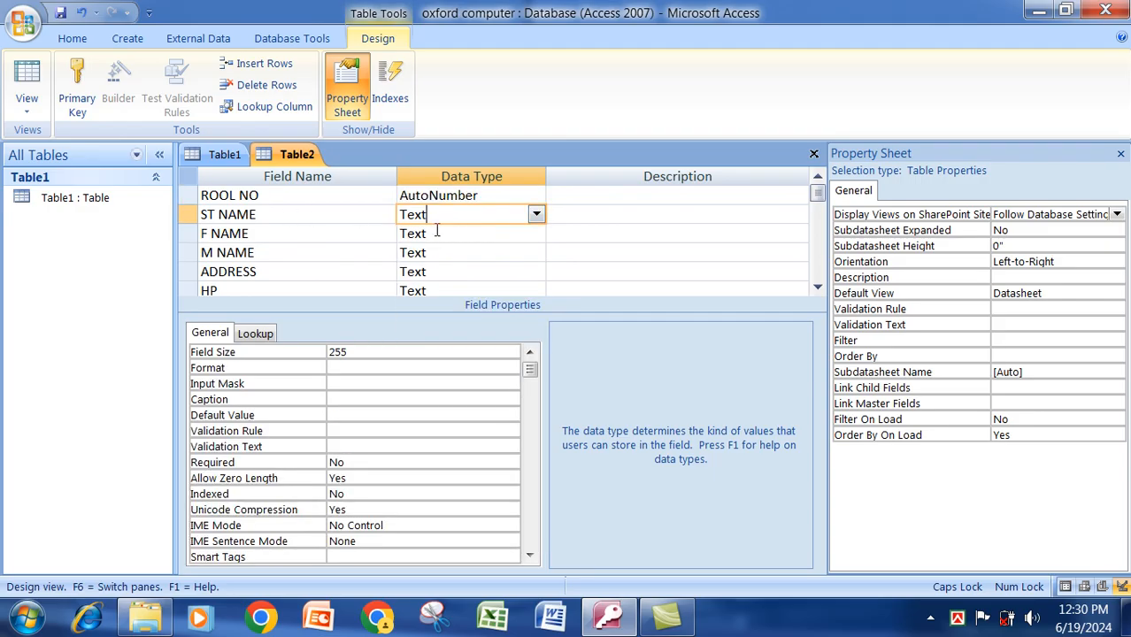
click(440, 233)
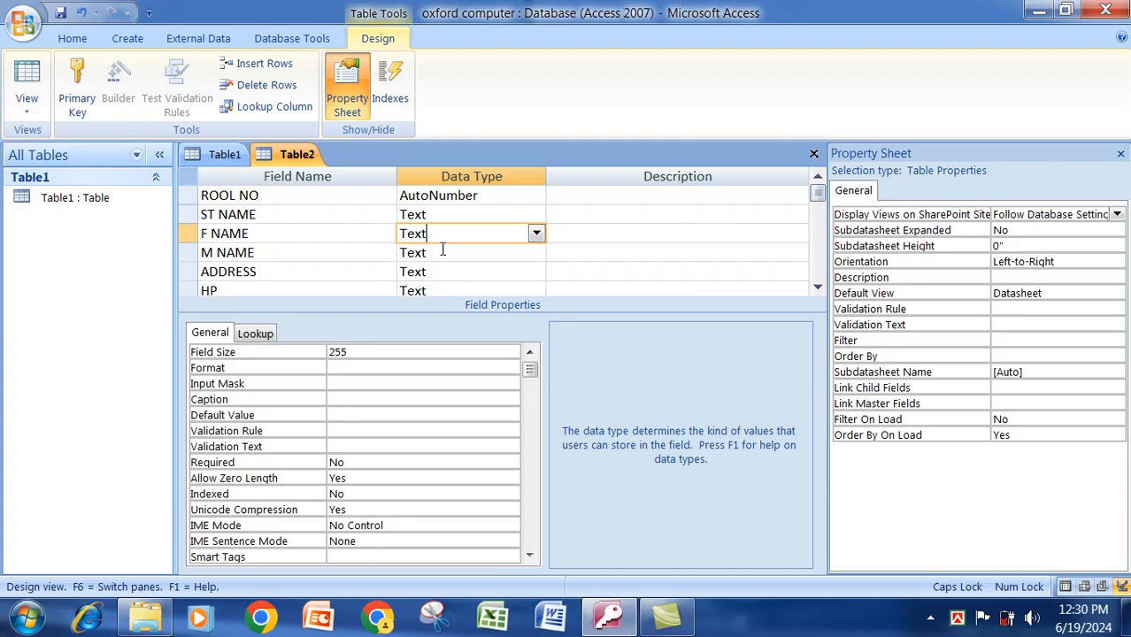
click(440, 254)
click(440, 276)
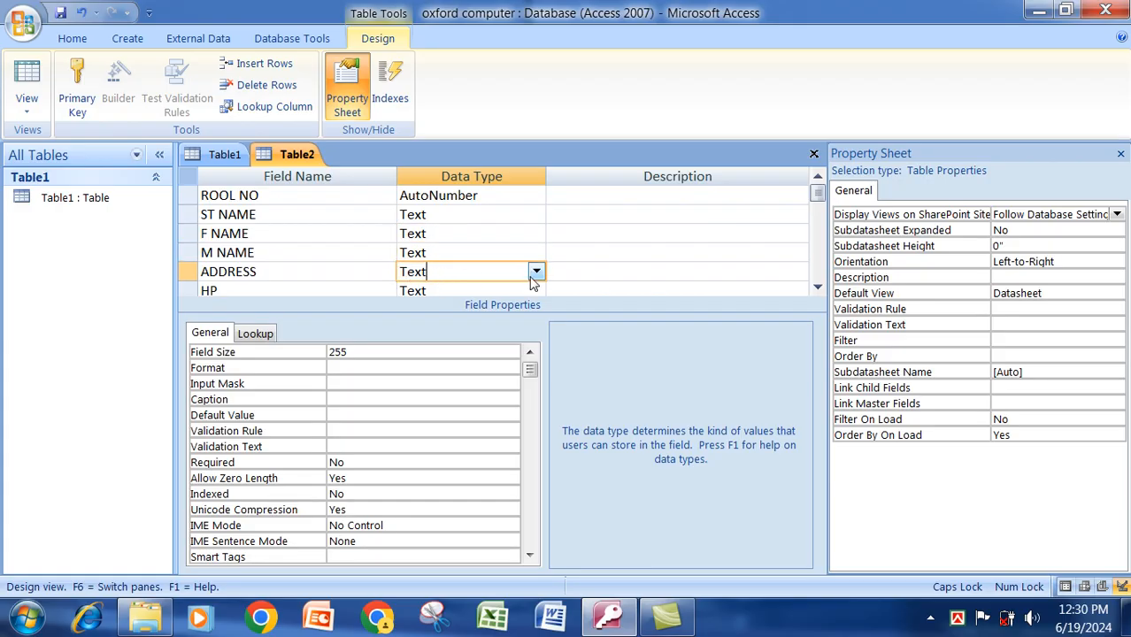
click(536, 273)
click(470, 307)
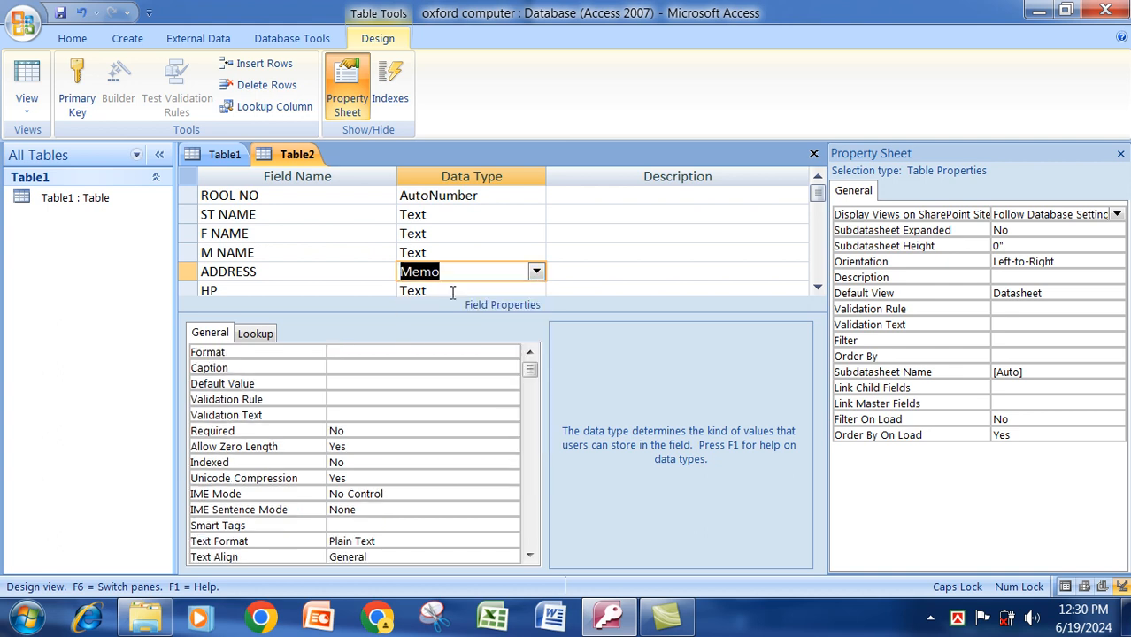
click(448, 293)
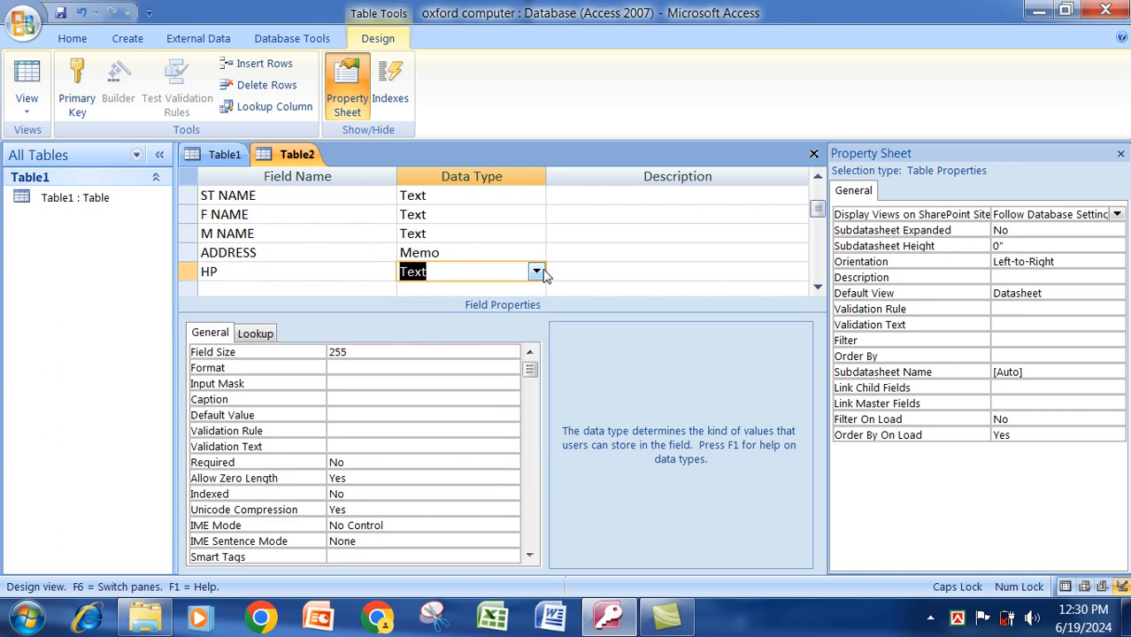
click(537, 273)
click(478, 328)
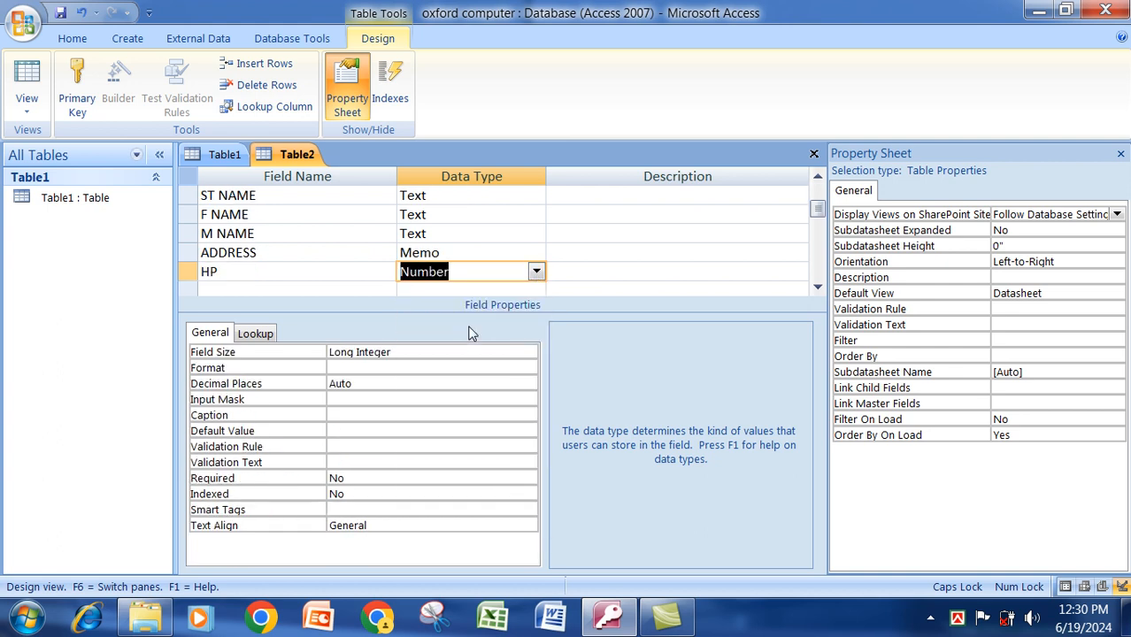
Save the table as ST INFO without a primary key.
right_click(308, 157)
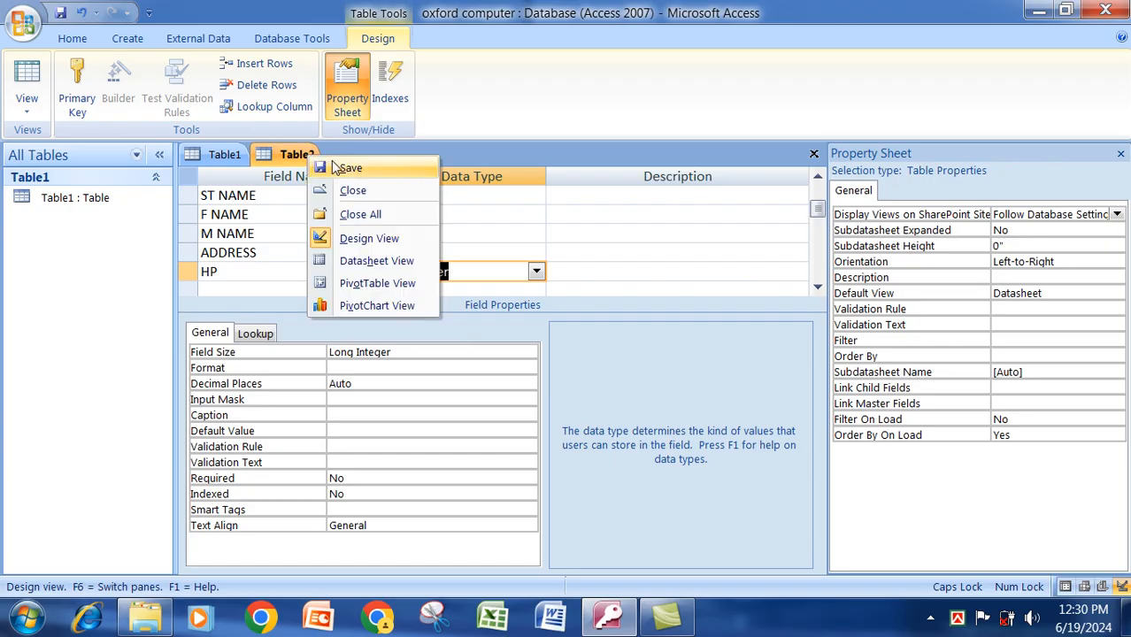
click(336, 169)
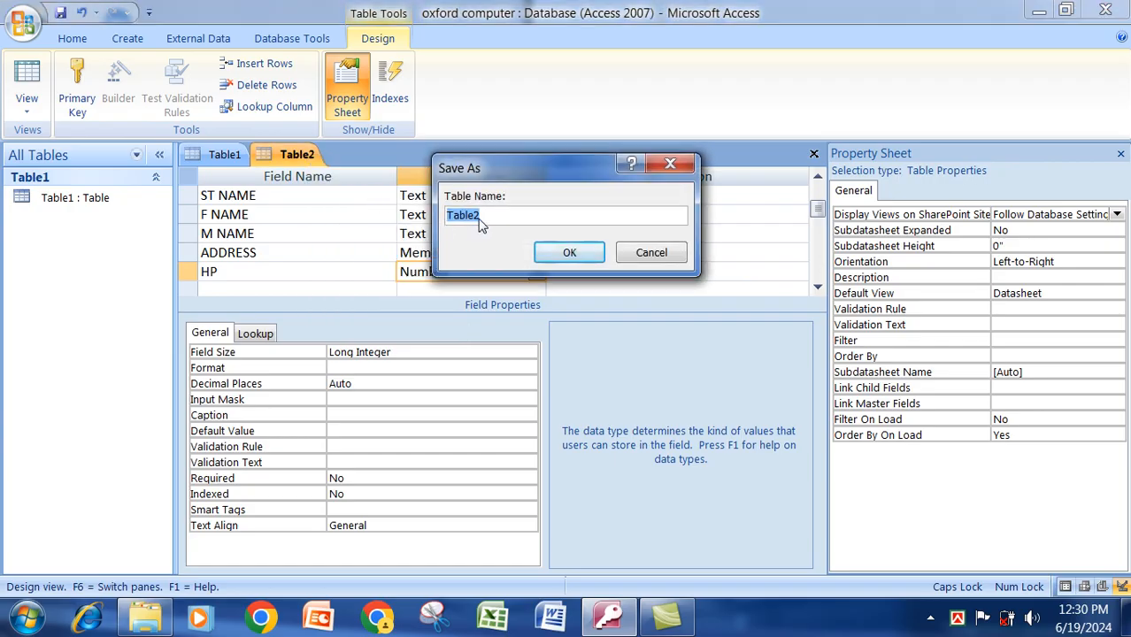
text(ST INFO)
click(571, 252)
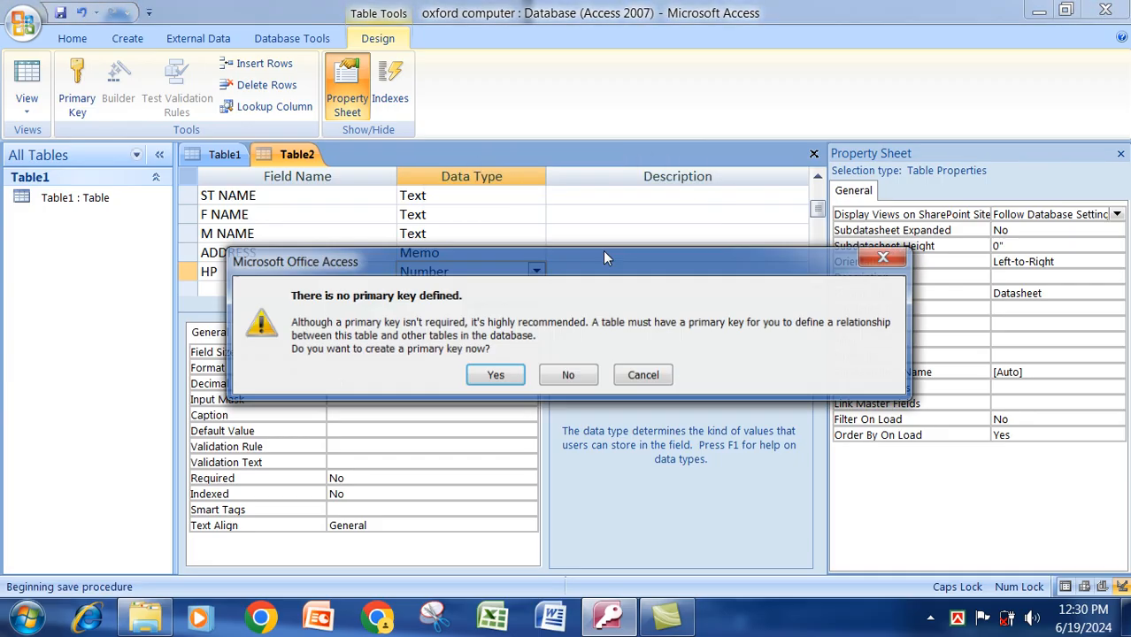
click(564, 378)
click(102, 245)
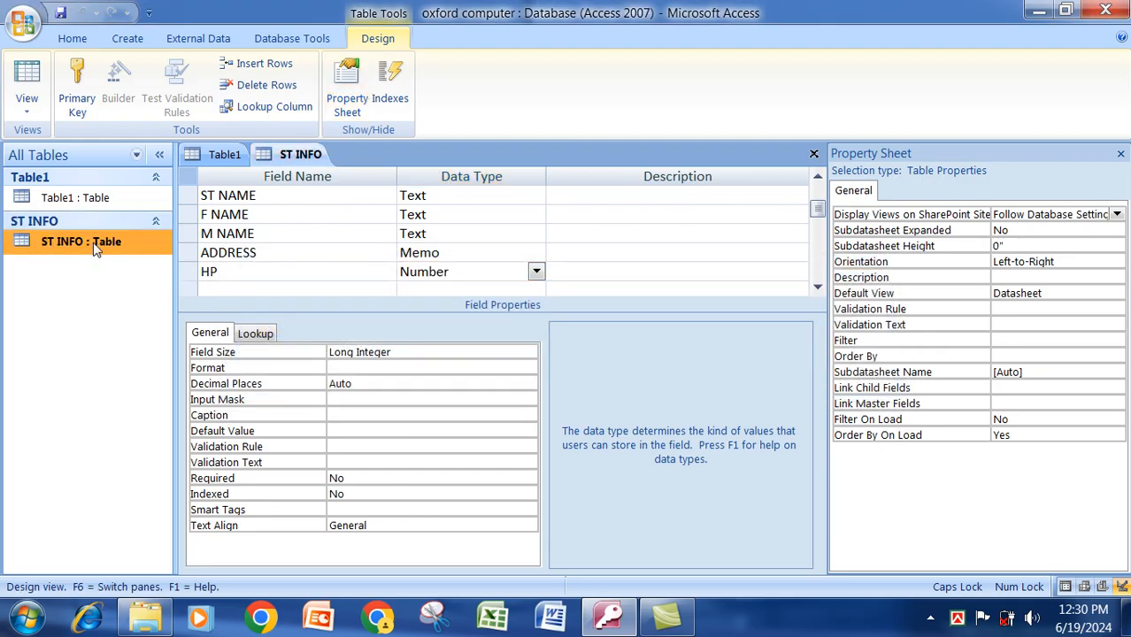
Open ST INFO and enter the first student's name, parents' names, address and phone number.
right_click(95, 248)
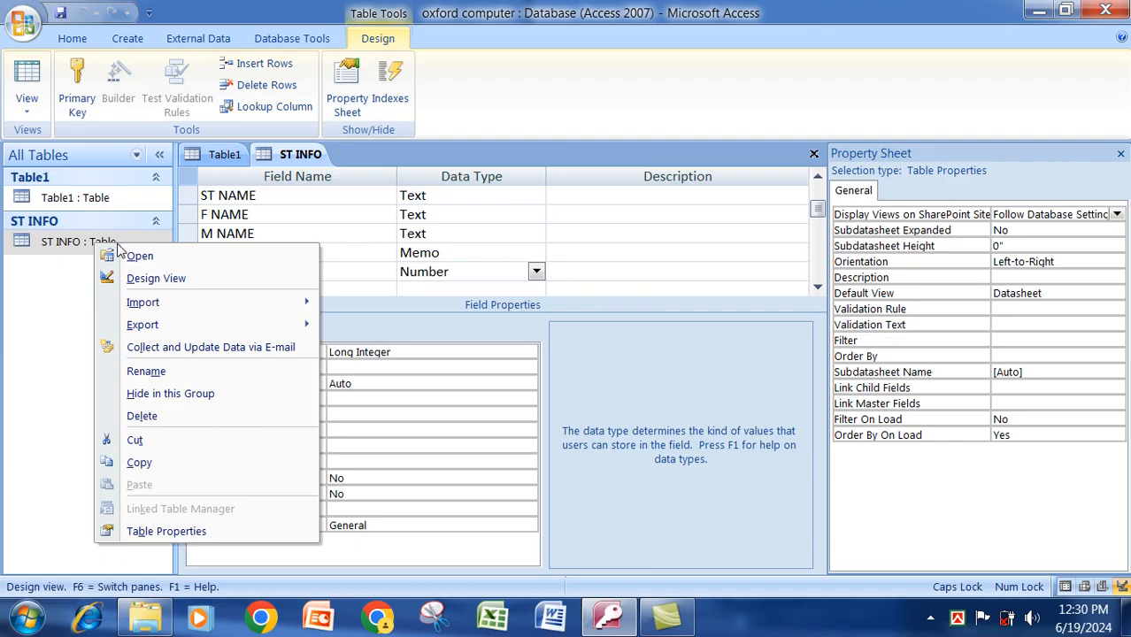
click(116, 253)
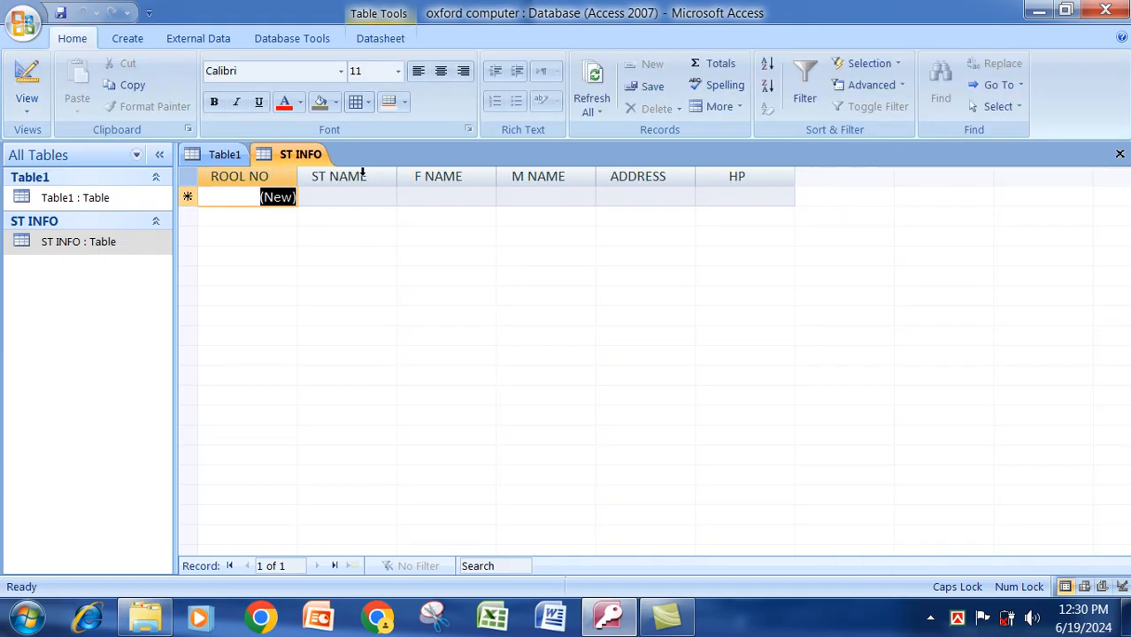
click(345, 196)
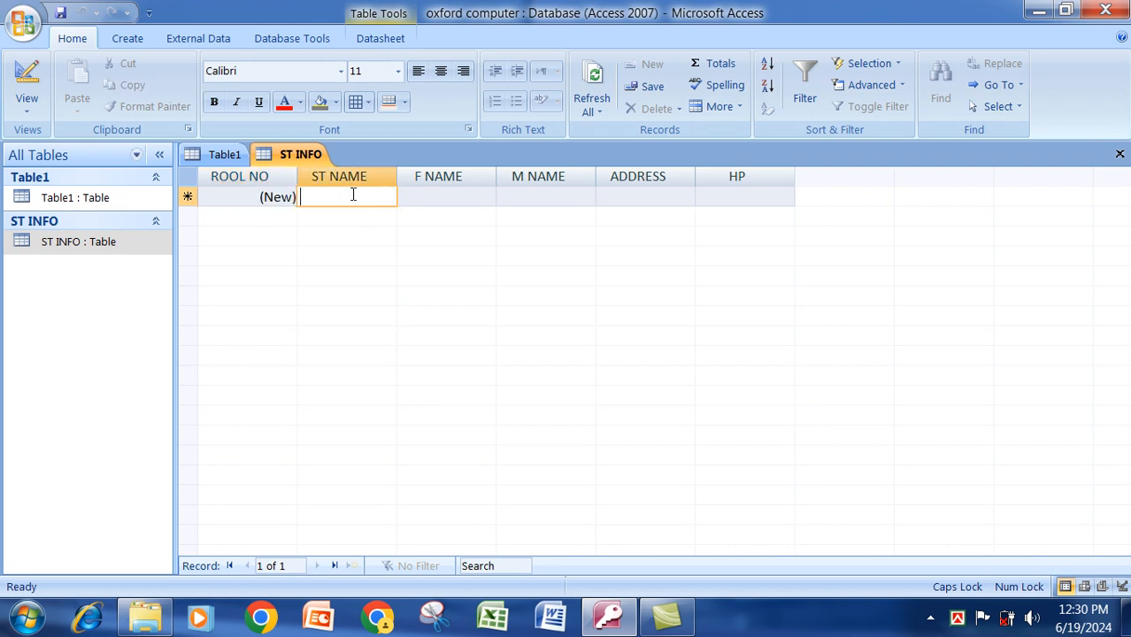
text(FA)
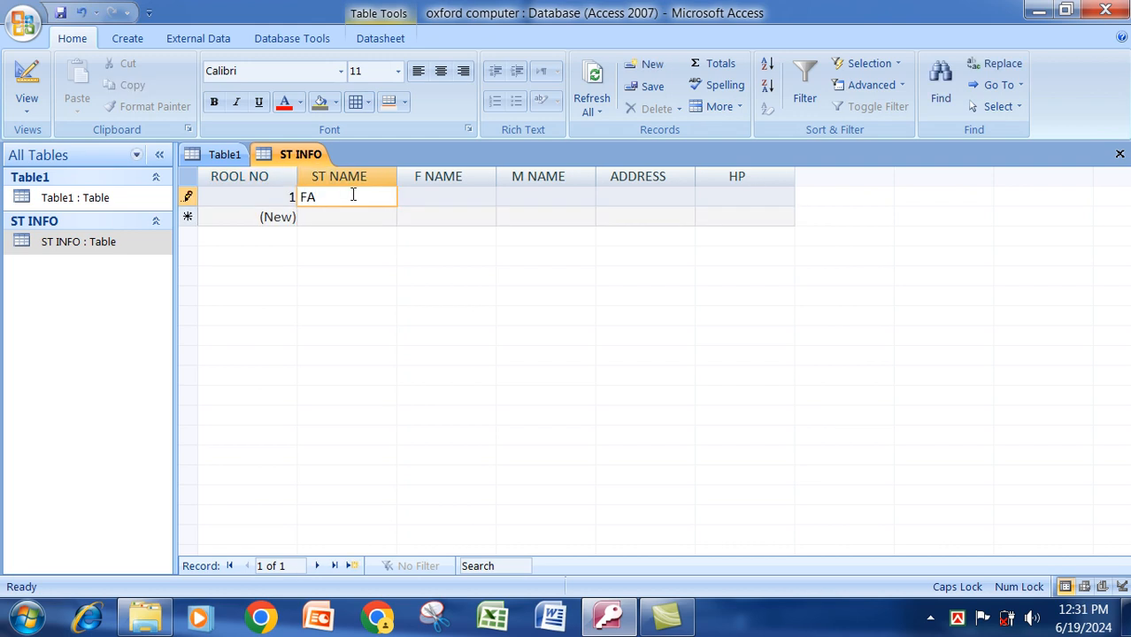
text(HIM)
key(Tab)
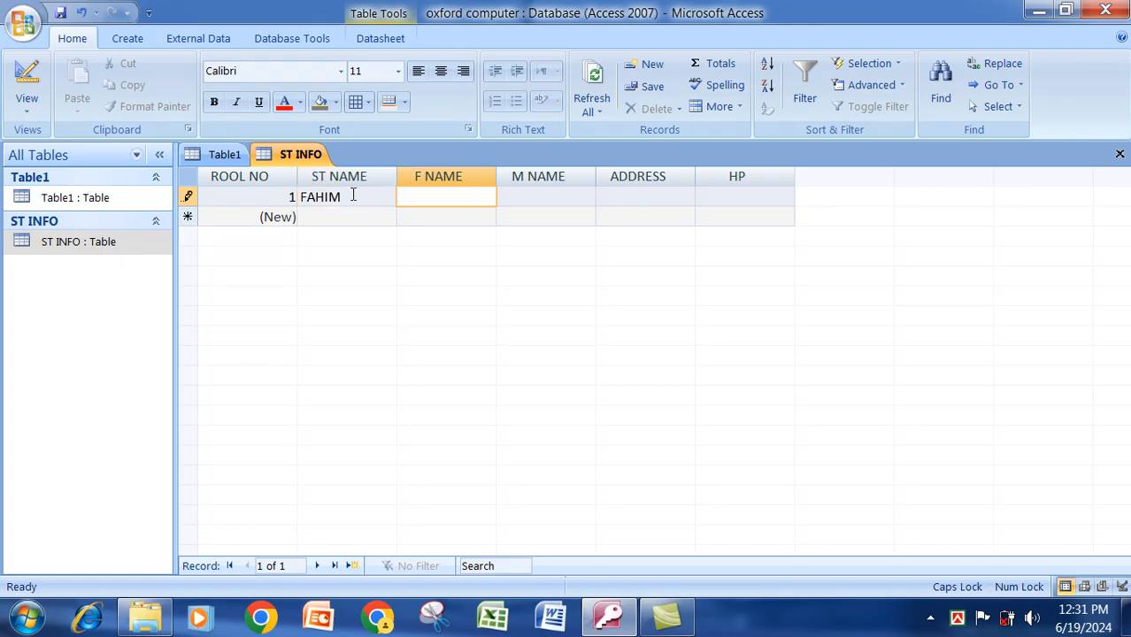
text(HANIF)
key(Tab)
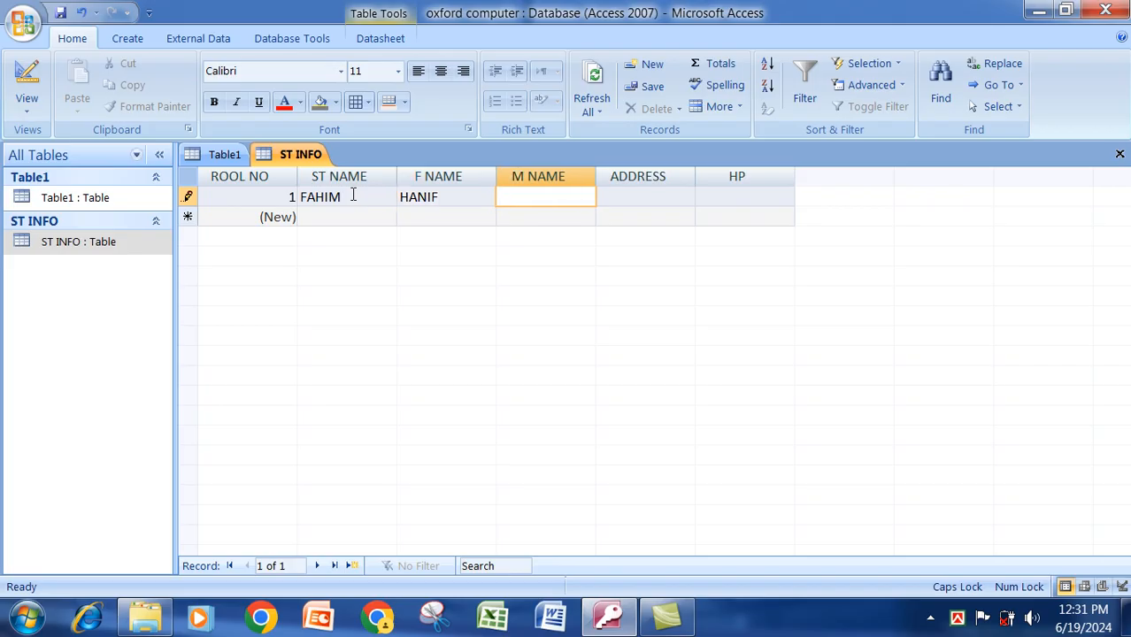
text(HANIFA)
key(Tab)
text(DHK)
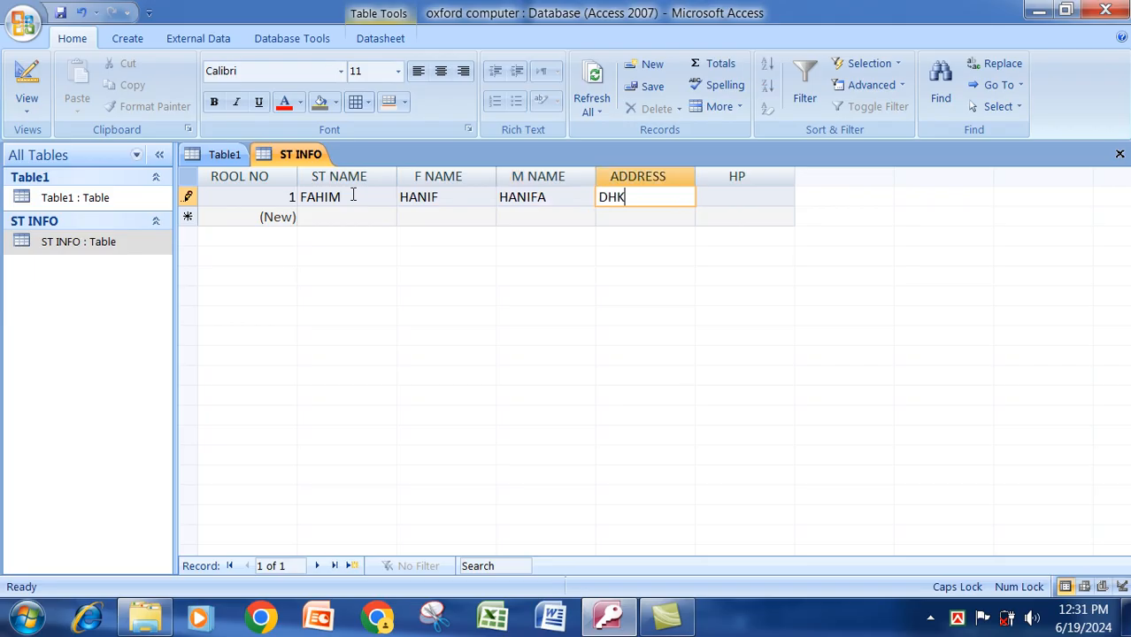
key(Tab)
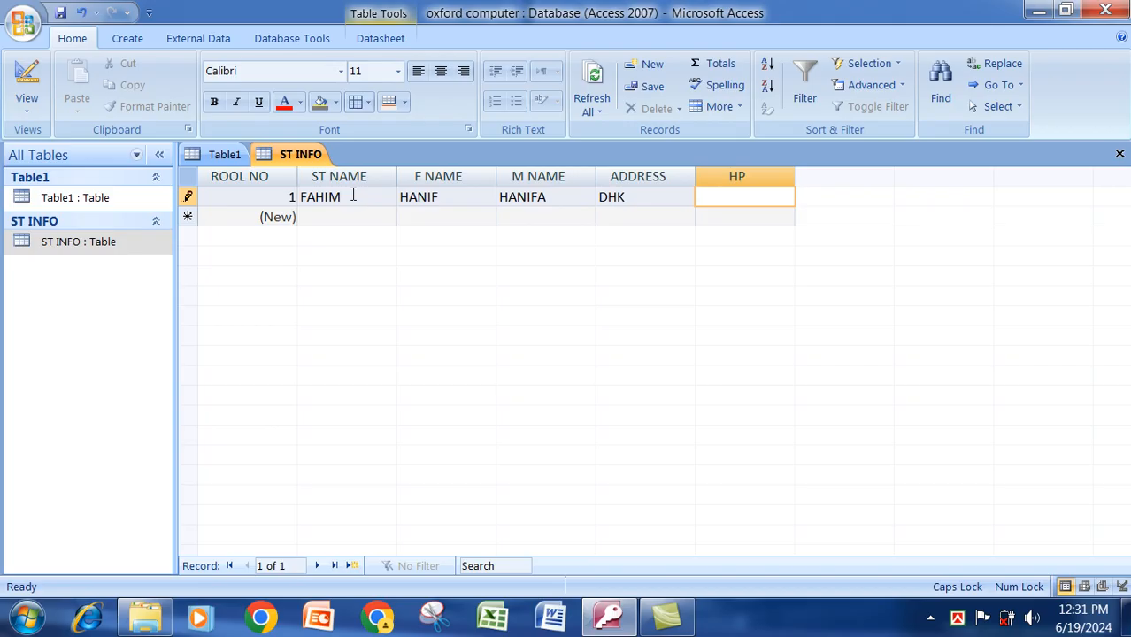
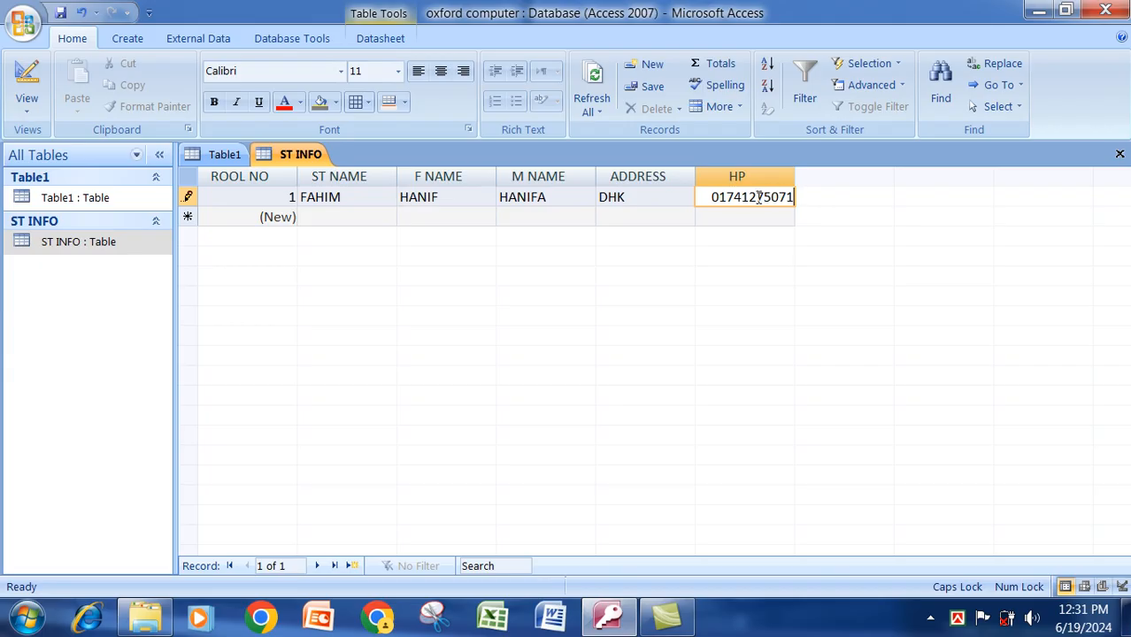
Enter the second student's name, father's name and phone number.
click(380, 219)
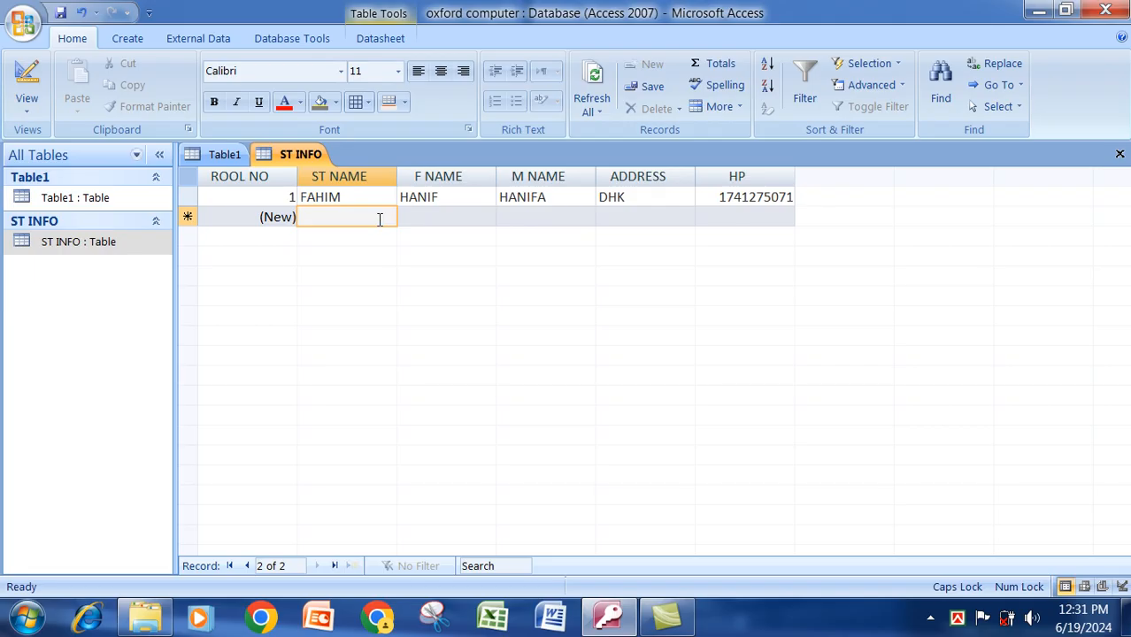
text(HABIB)
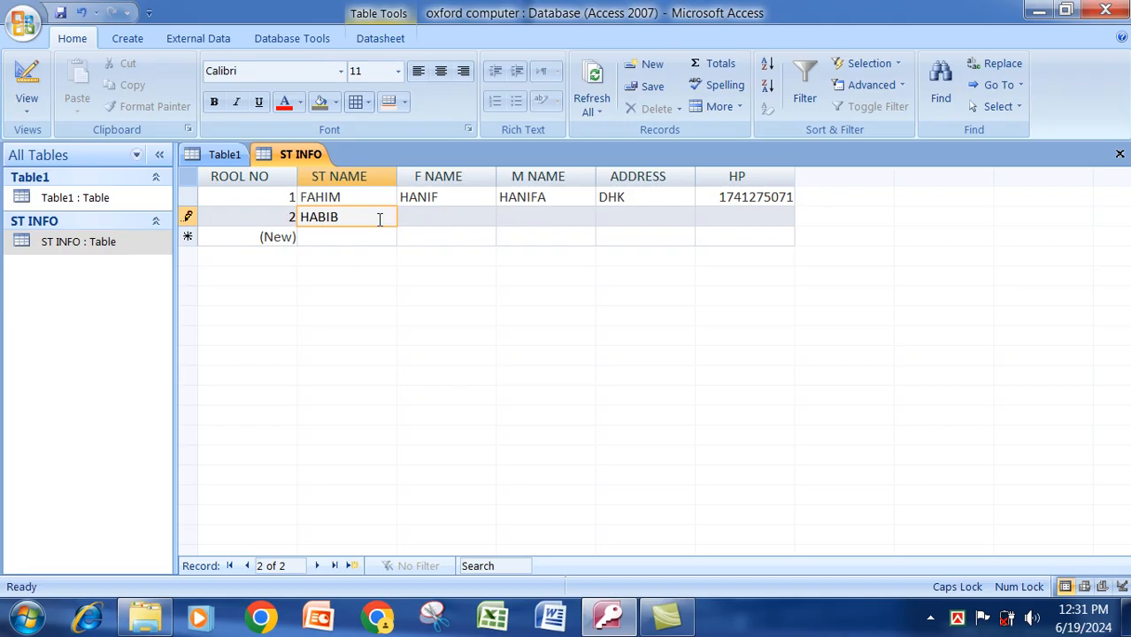
key(Tab)
text(MD MAMUN)
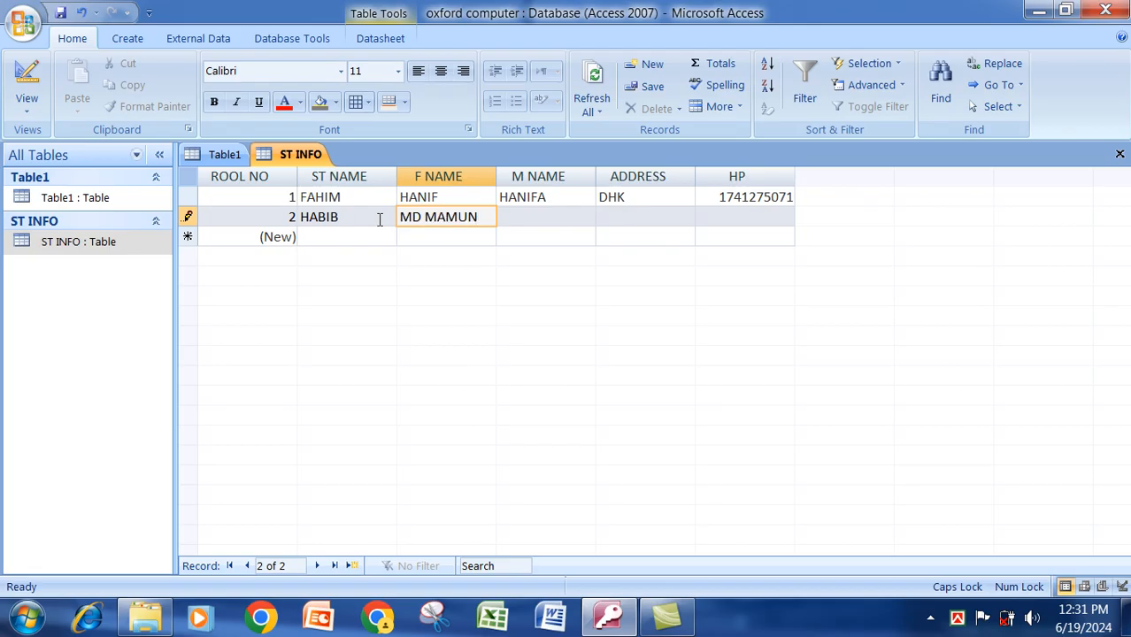
key(Tab)
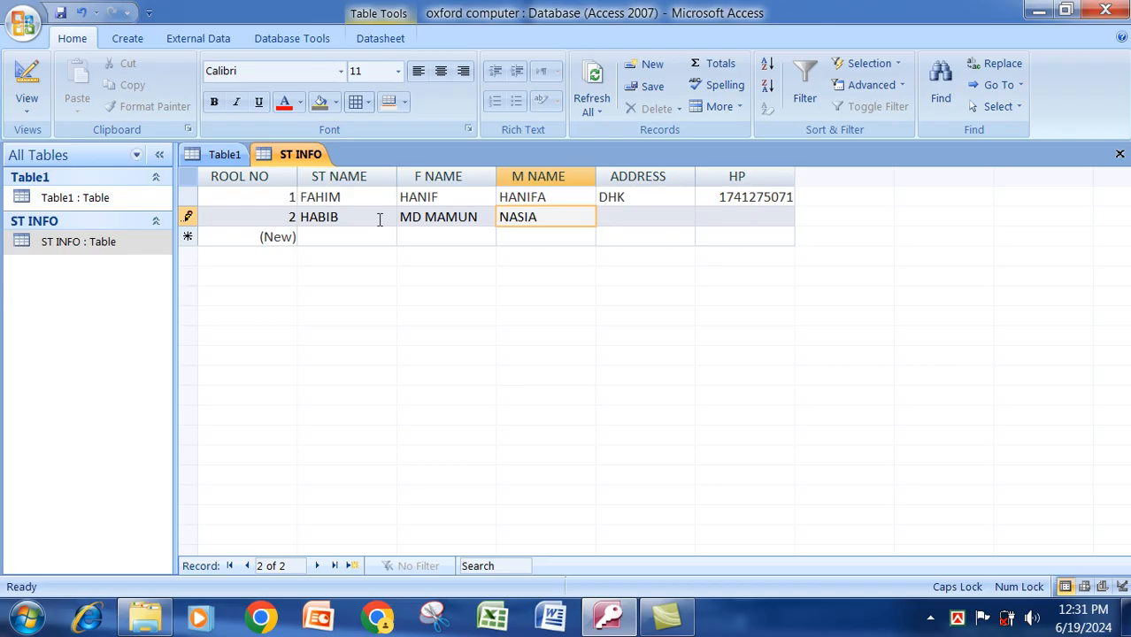
key(Tab)
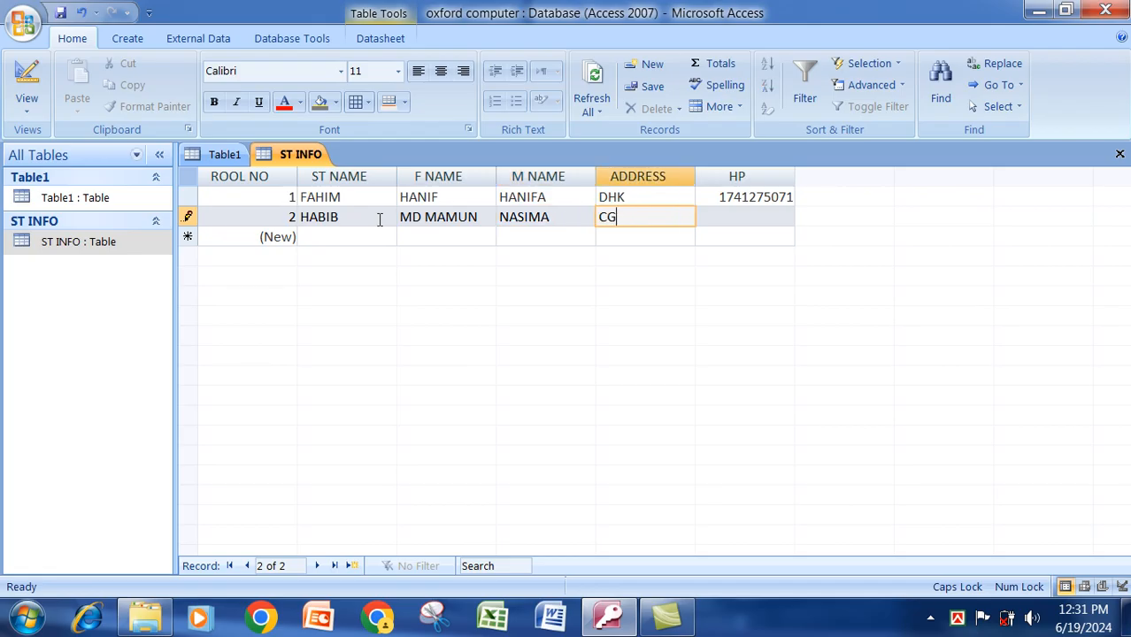
click(771, 220)
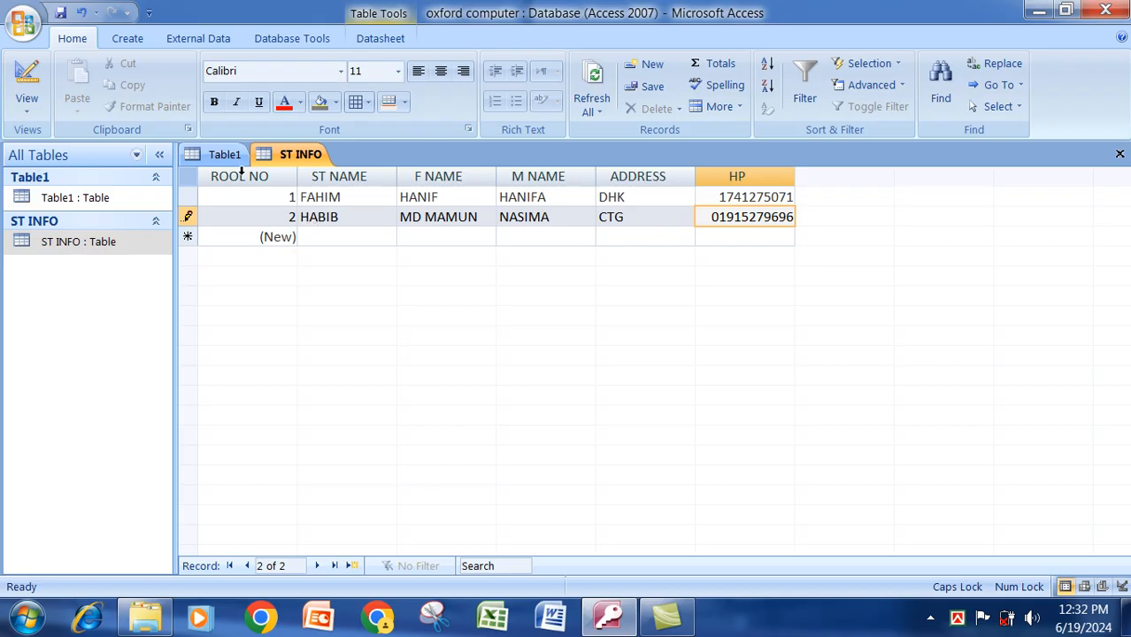
Switch ST INFO to Design view and back to Datasheet view to save record 2.
right_click(307, 159)
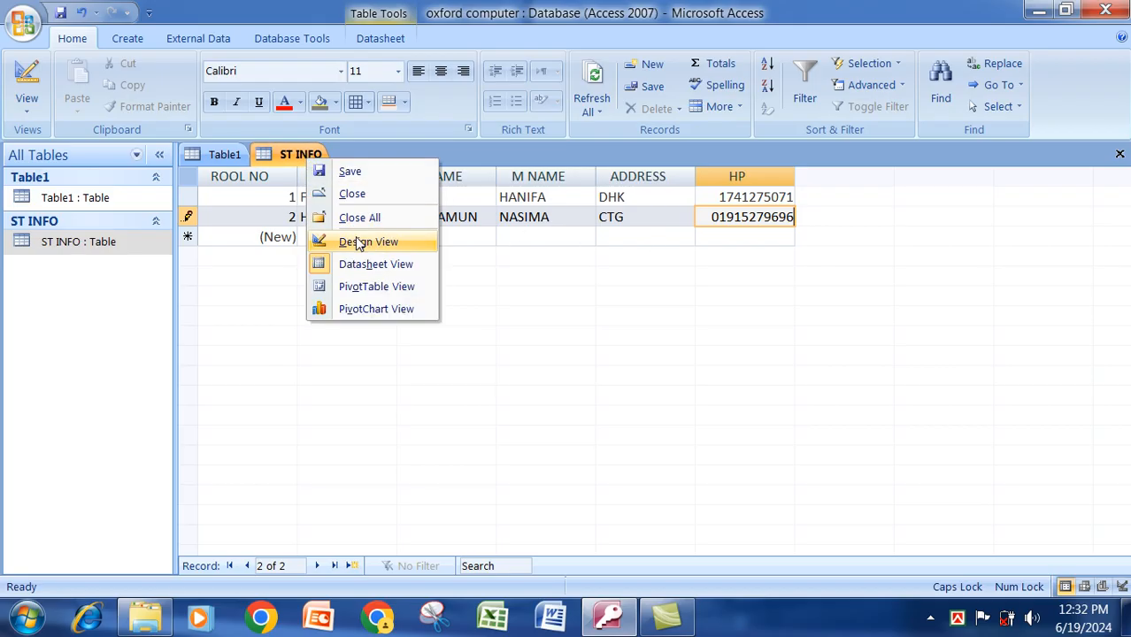
click(359, 241)
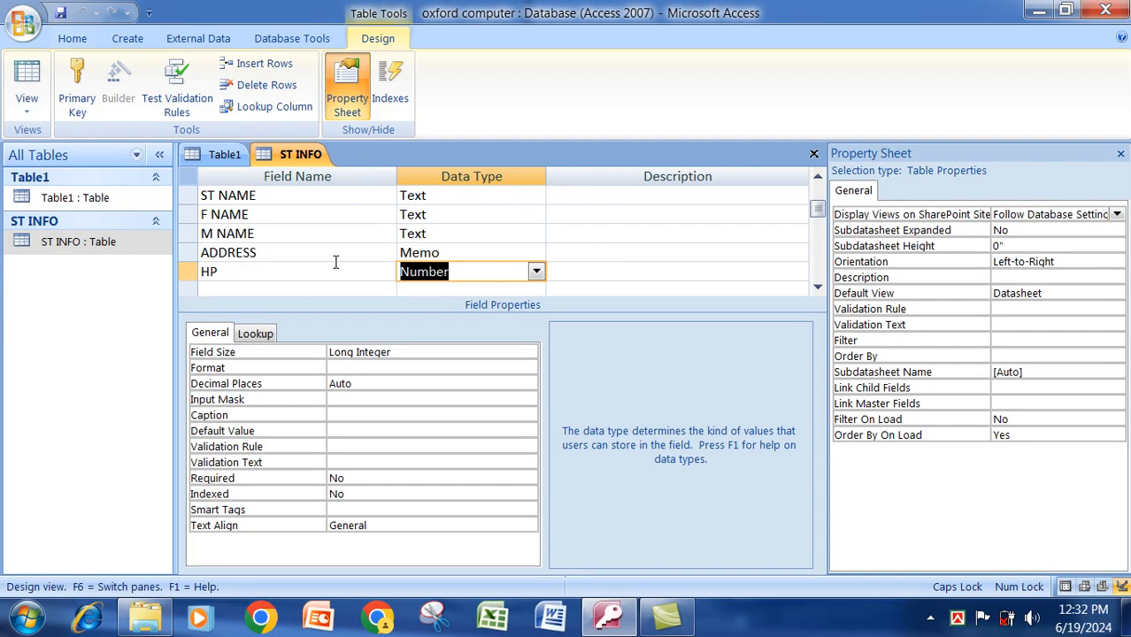
right_click(289, 158)
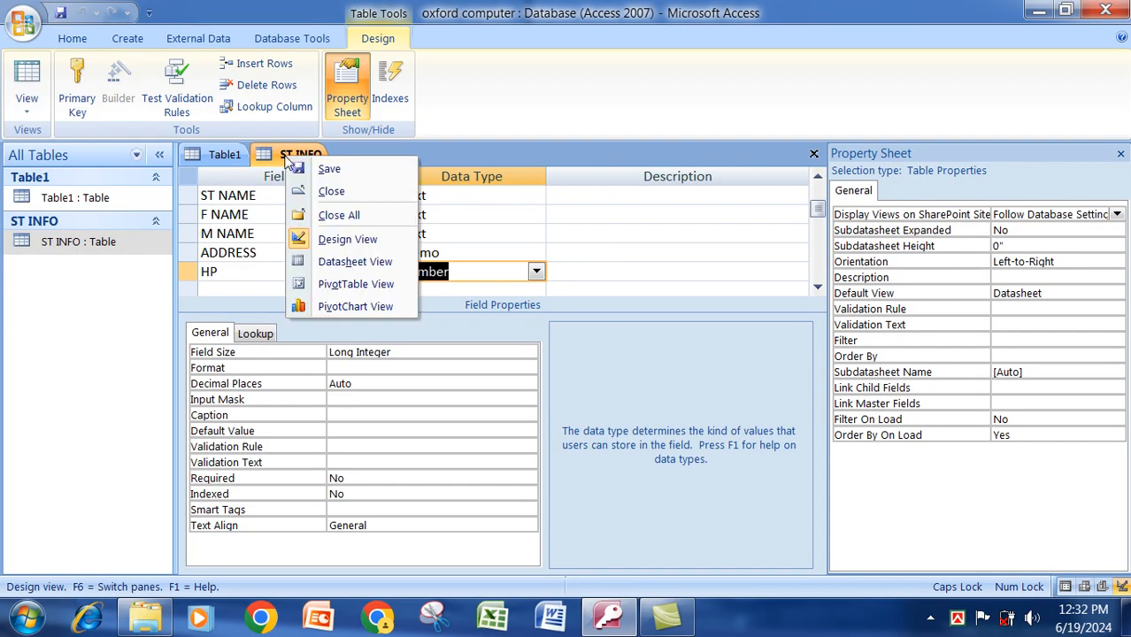
click(348, 271)
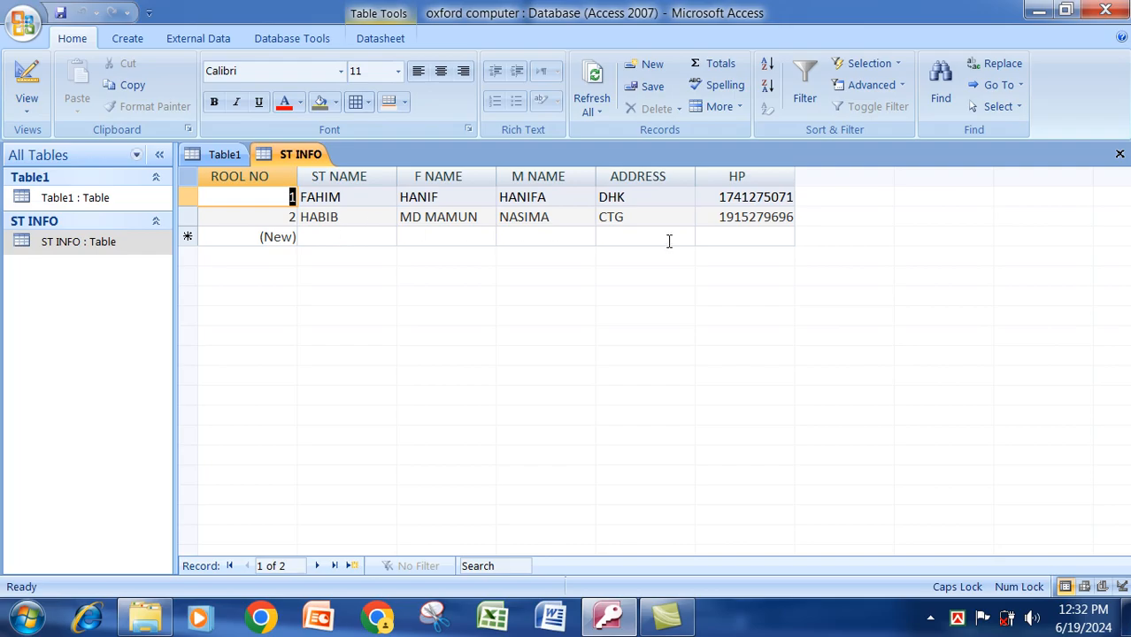
click(126, 42)
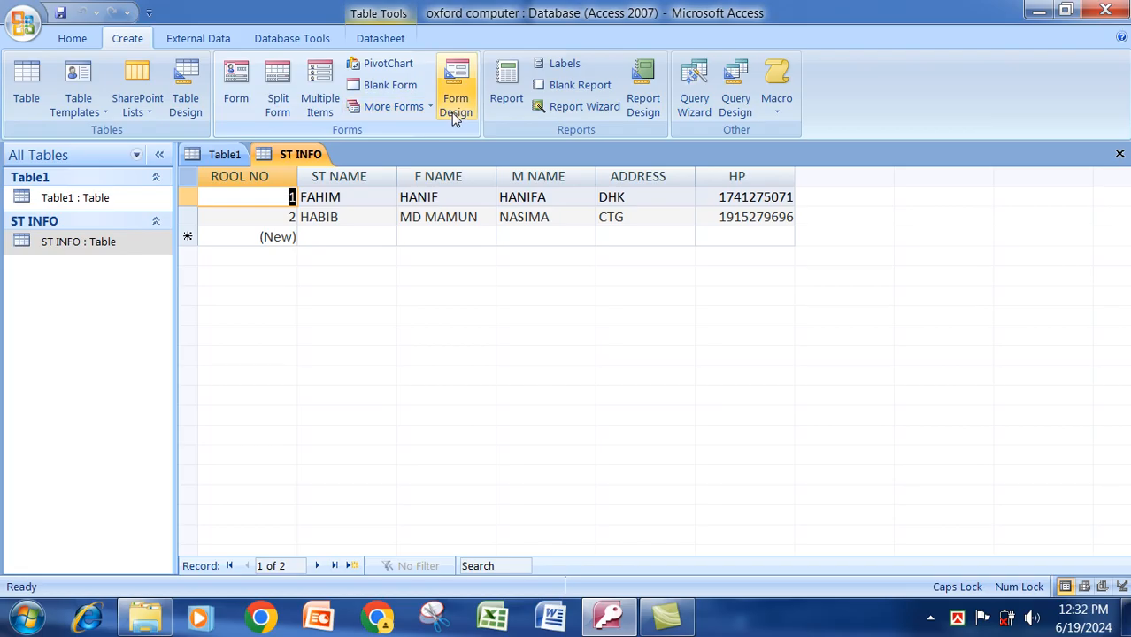
Build an ST INFO form with all six fields using the Form Wizard defaults.
click(418, 109)
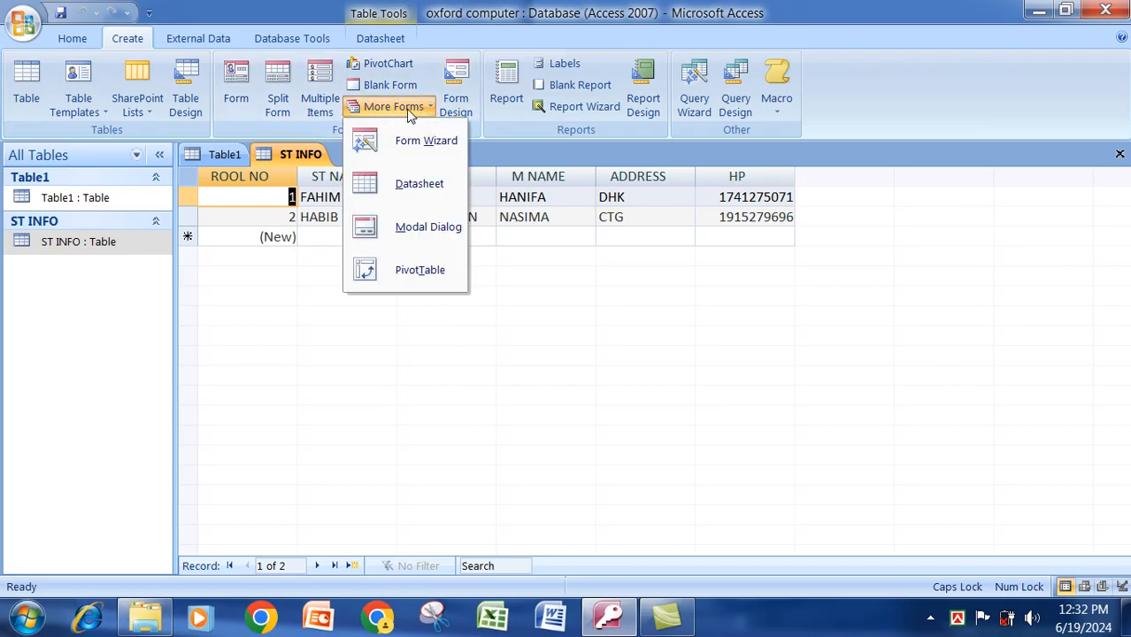
click(427, 142)
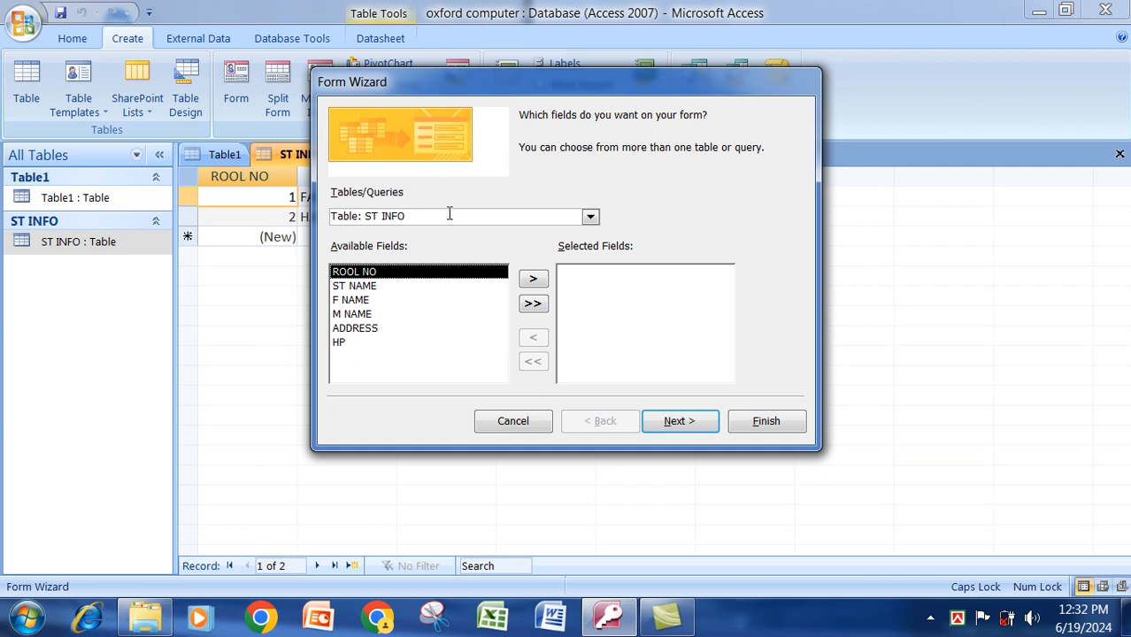
click(533, 302)
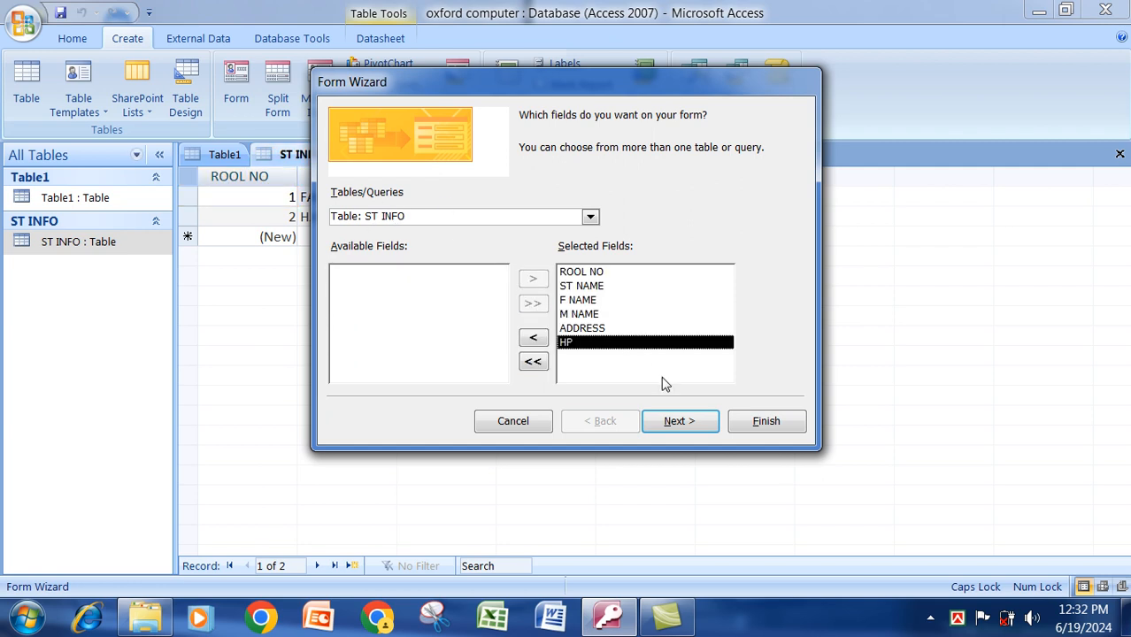
click(682, 424)
click(682, 424)
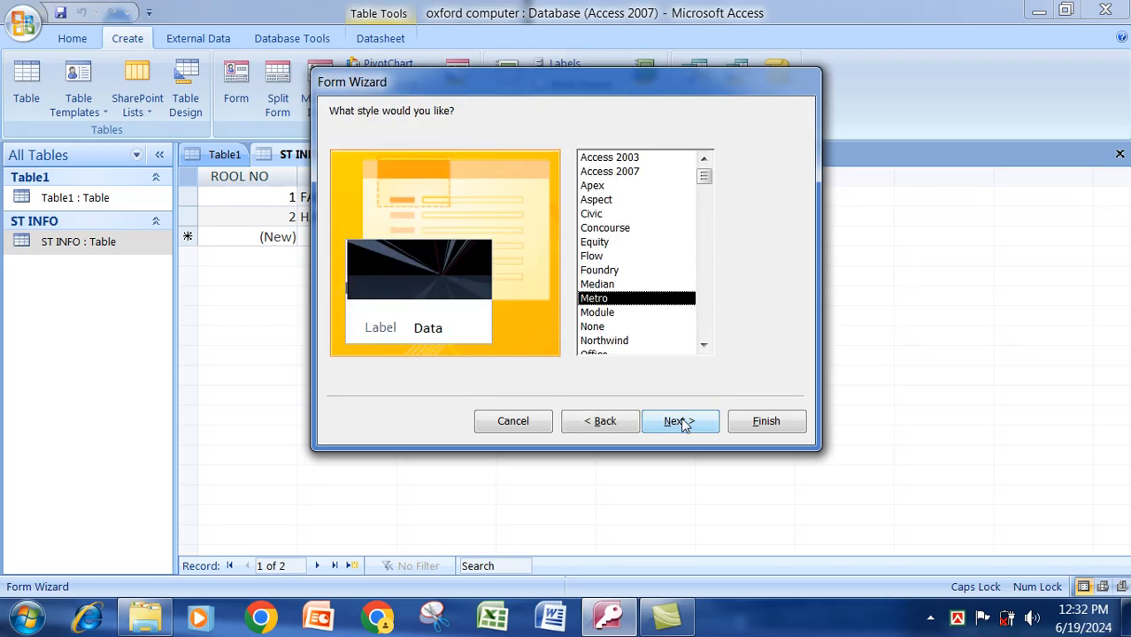
click(682, 424)
click(764, 426)
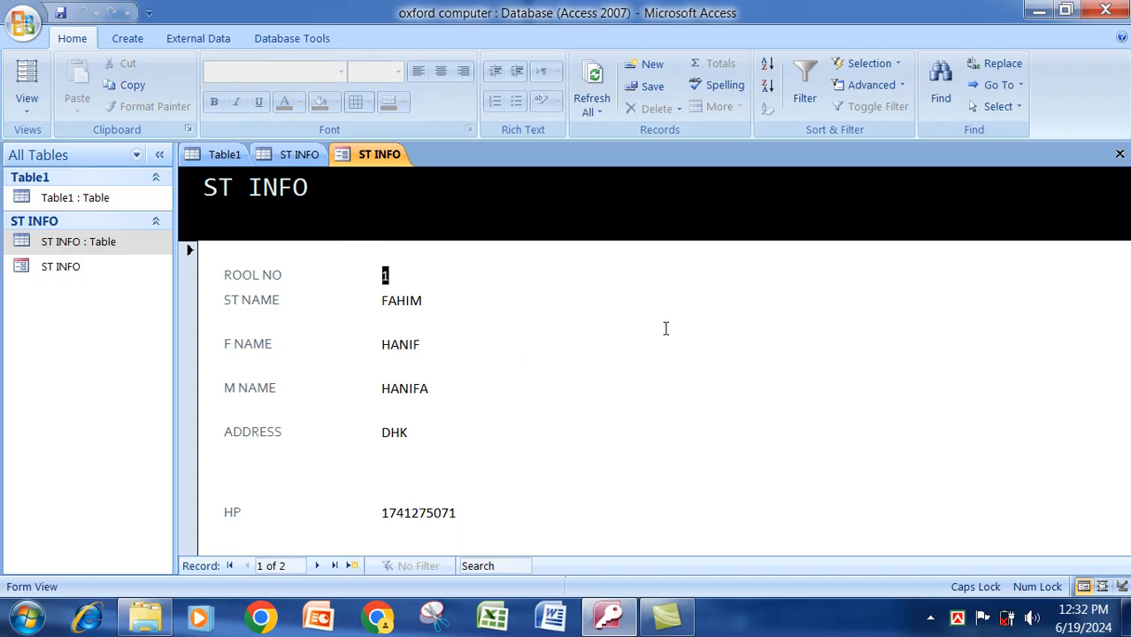
In Design view, center the ST INFO title, color it red, and fill the header yellow.
right_click(744, 302)
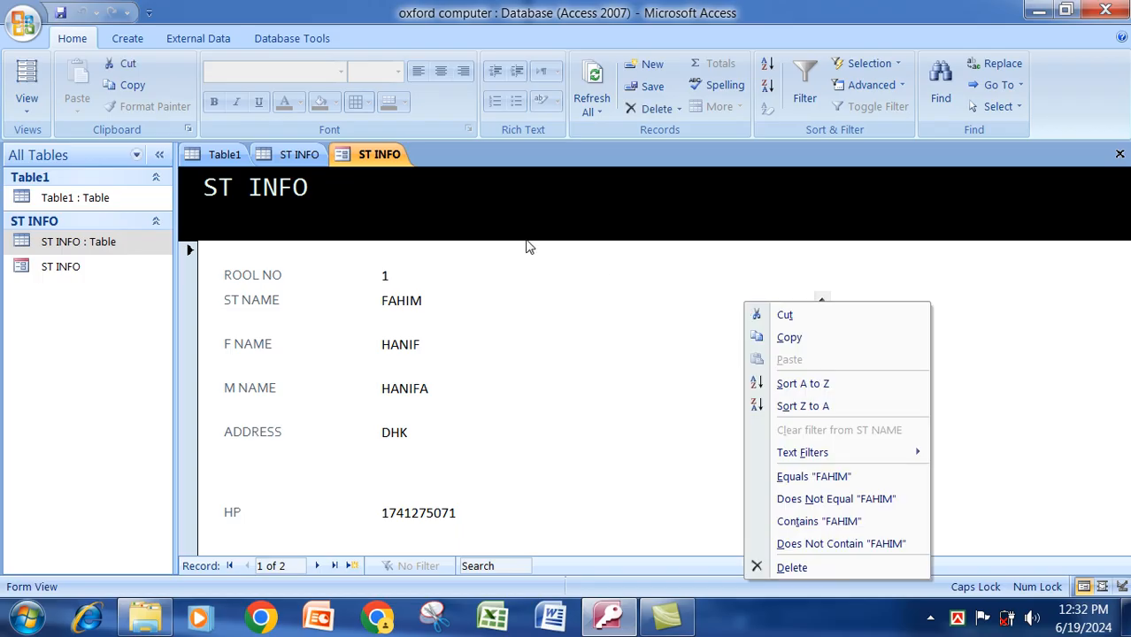
right_click(403, 162)
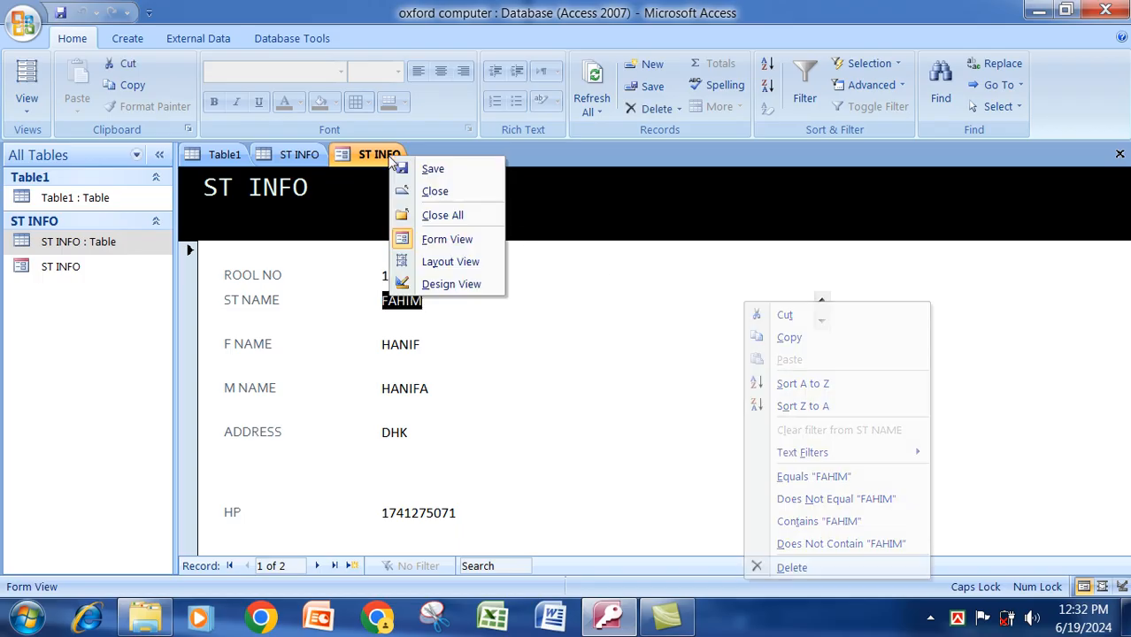
click(462, 284)
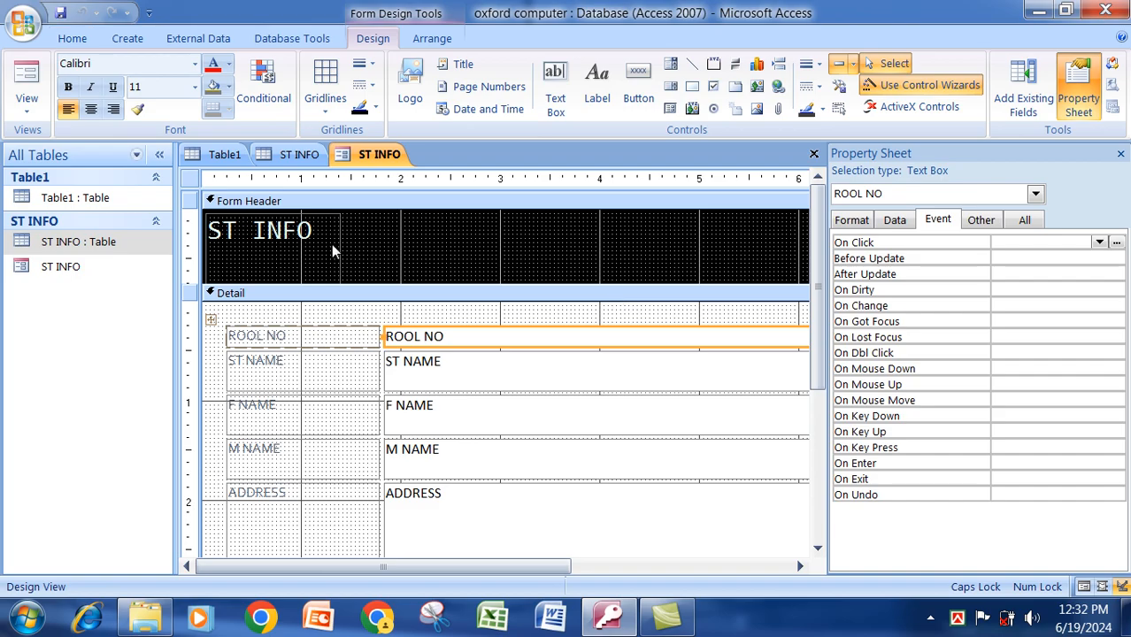
click(331, 244)
drag(342, 247, 795, 243)
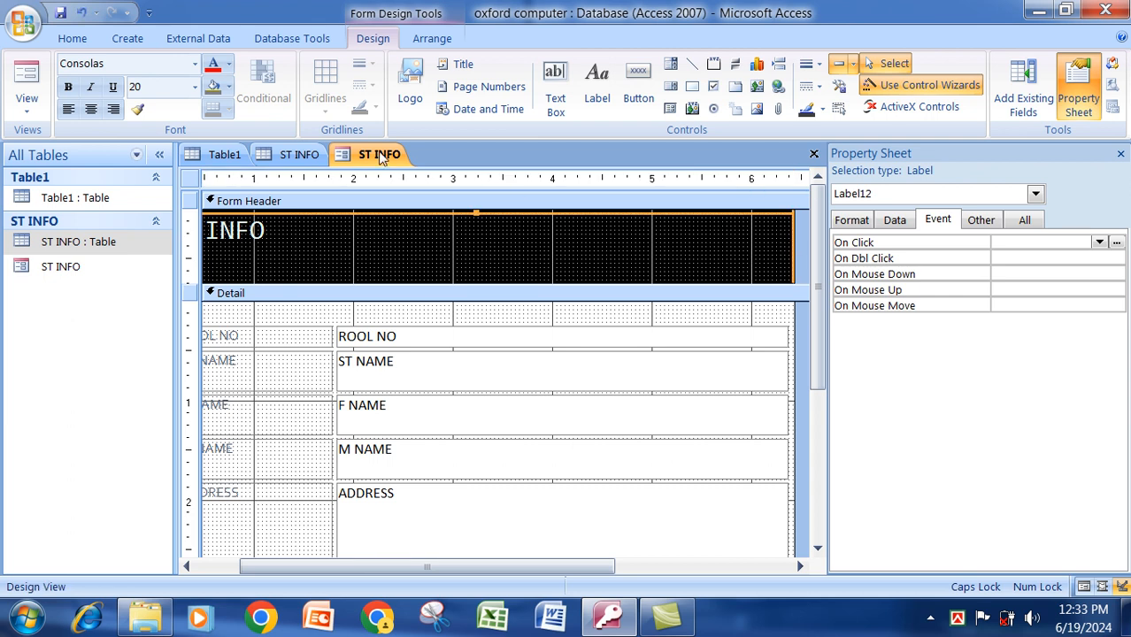
click(91, 109)
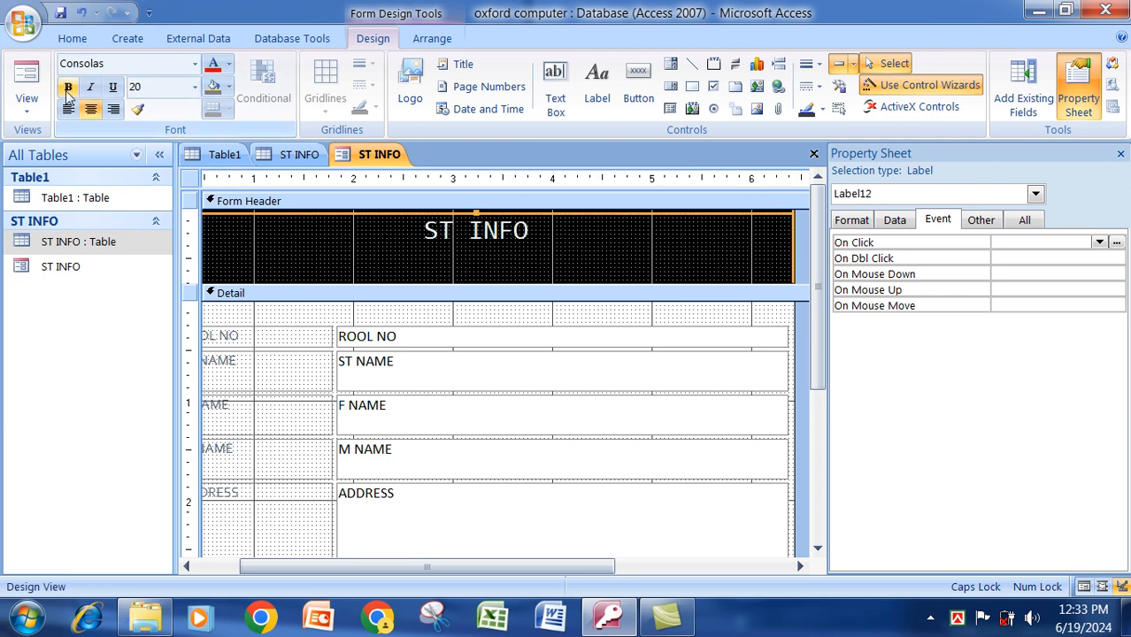
click(214, 66)
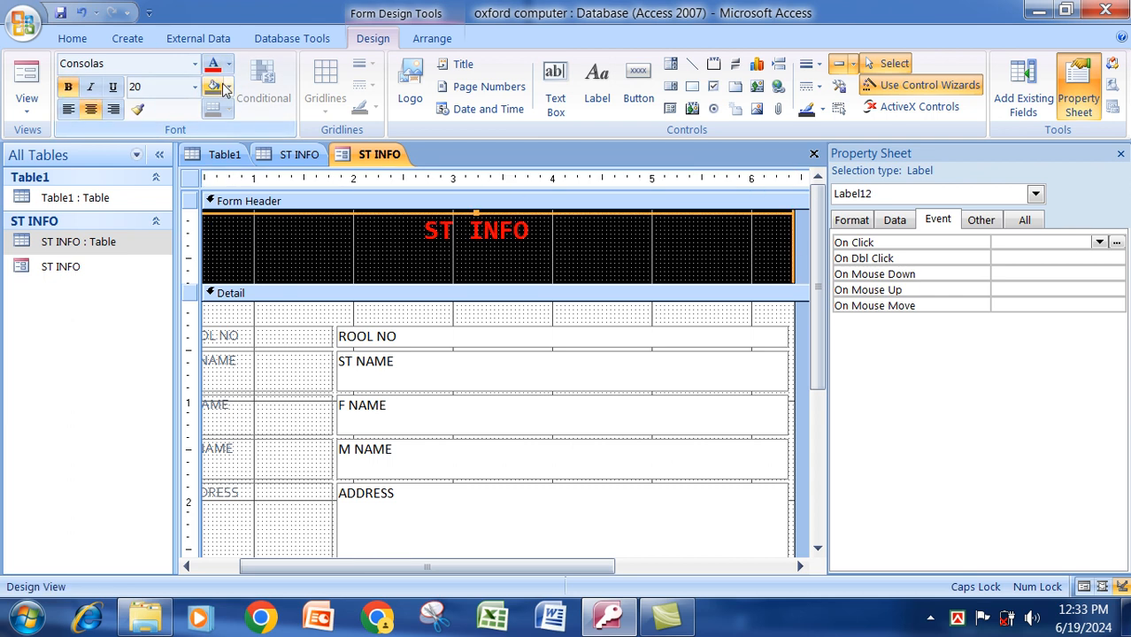
click(227, 87)
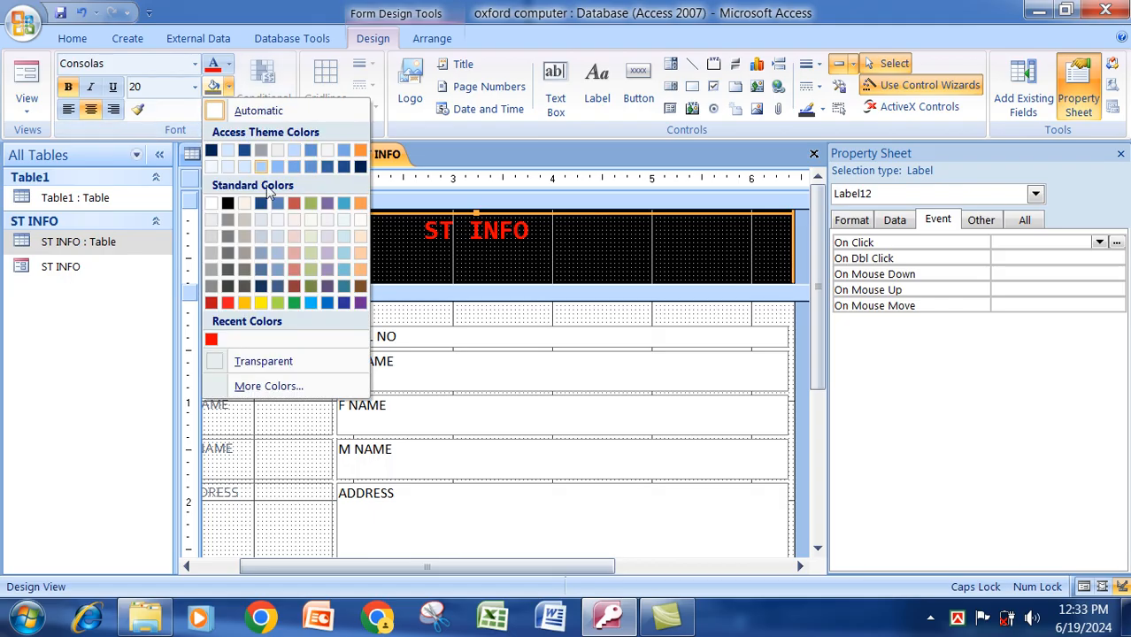
click(264, 302)
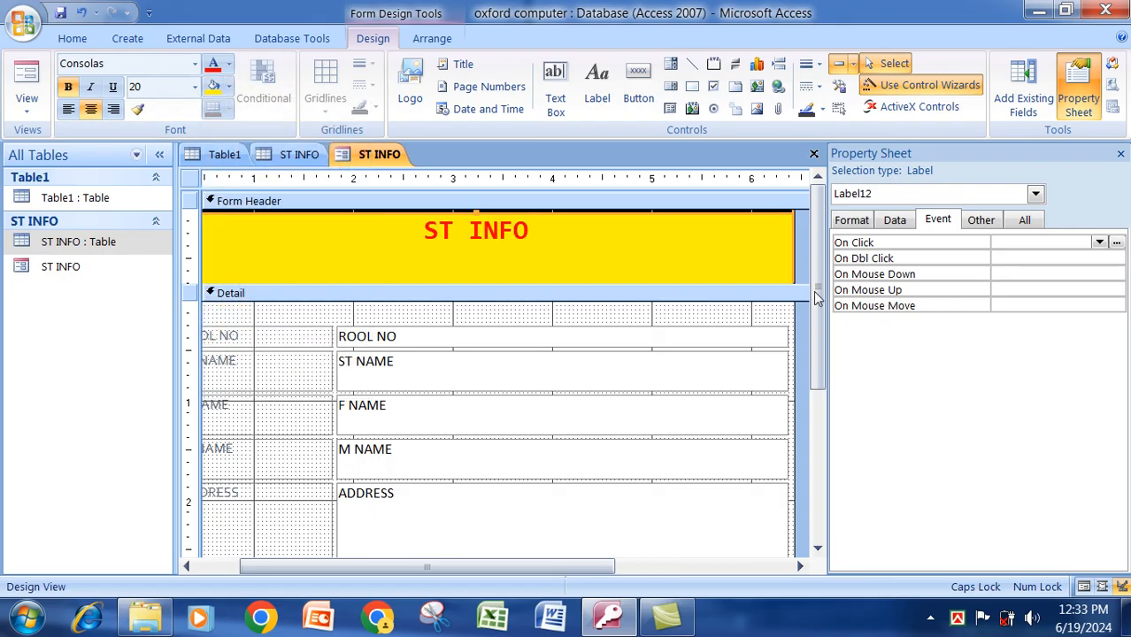
drag(823, 275, 825, 423)
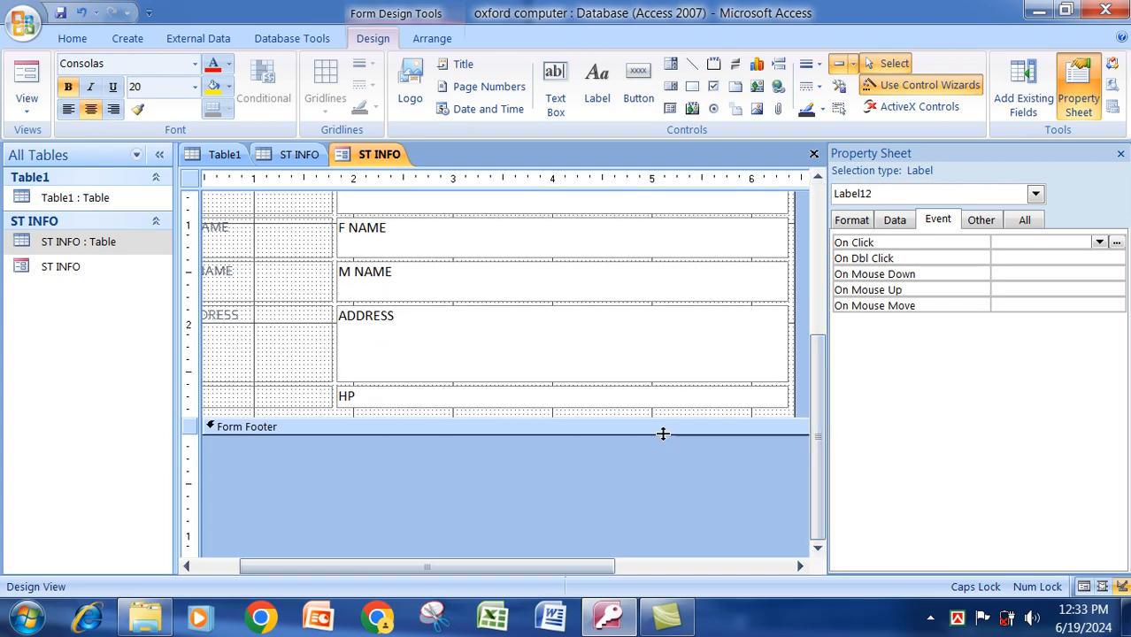
Enlarge the form footer and draw a button with the Add New Record action.
drag(663, 434, 664, 500)
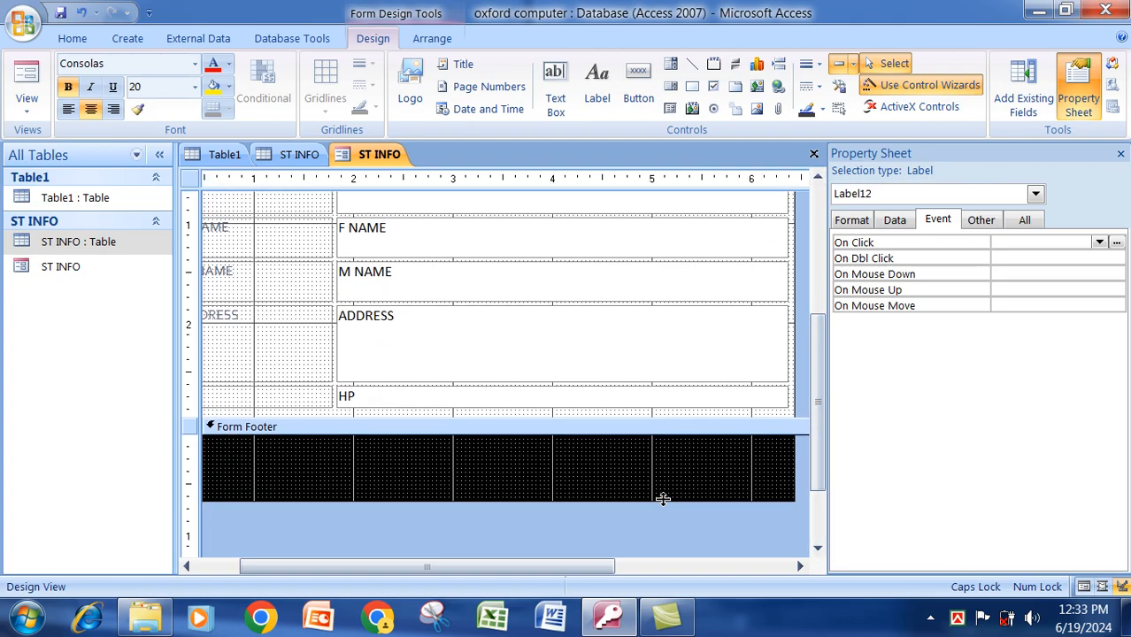
click(639, 84)
drag(308, 449, 431, 486)
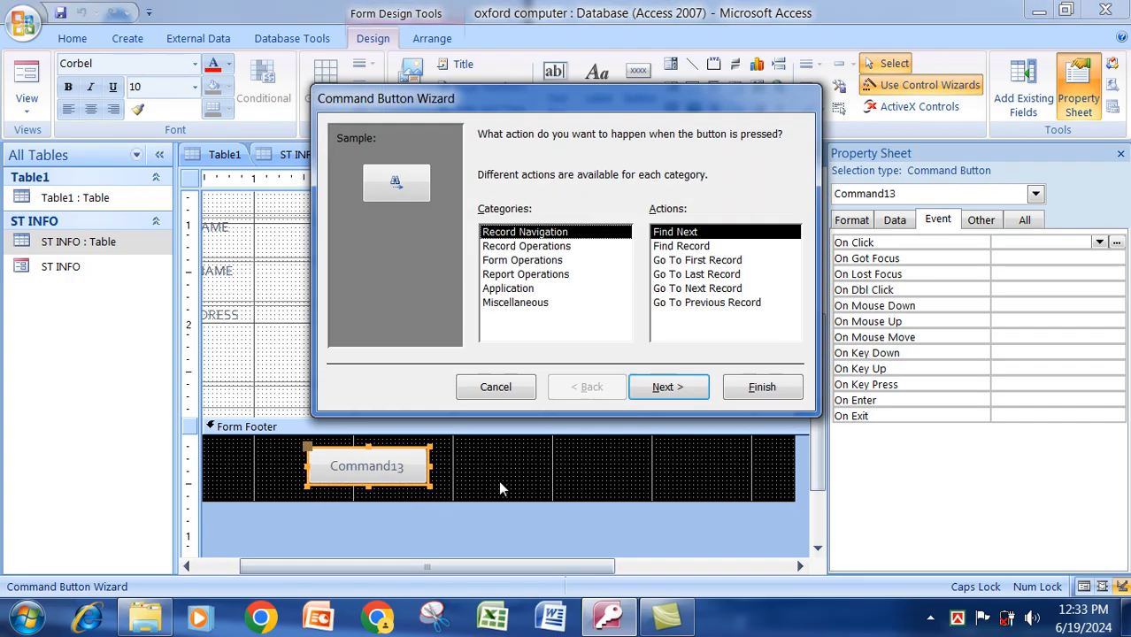
click(514, 247)
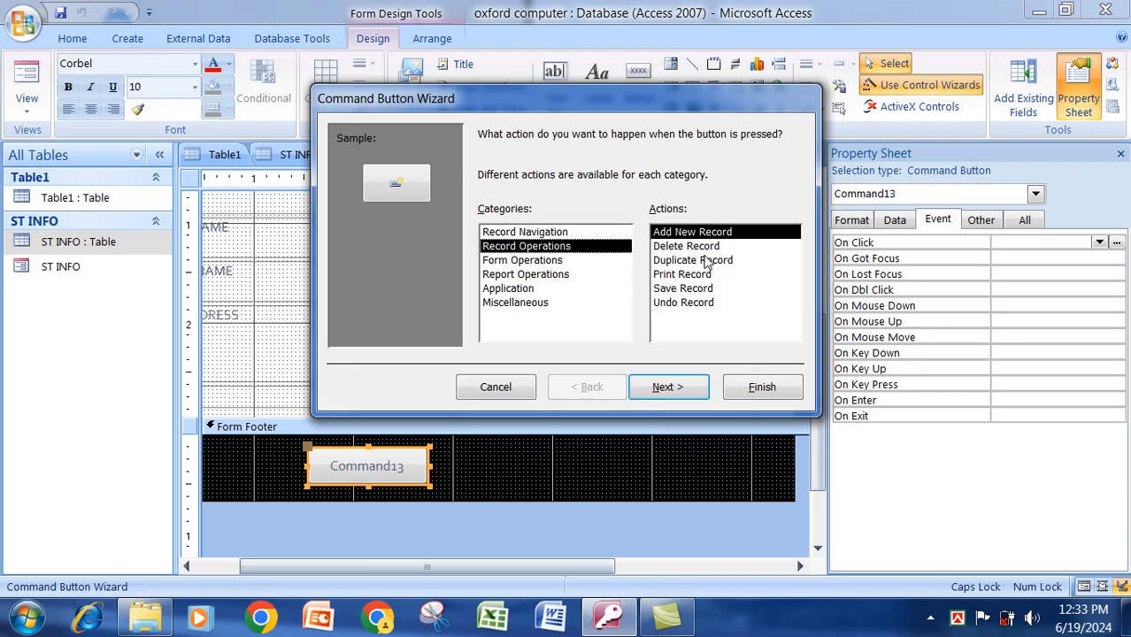
click(686, 233)
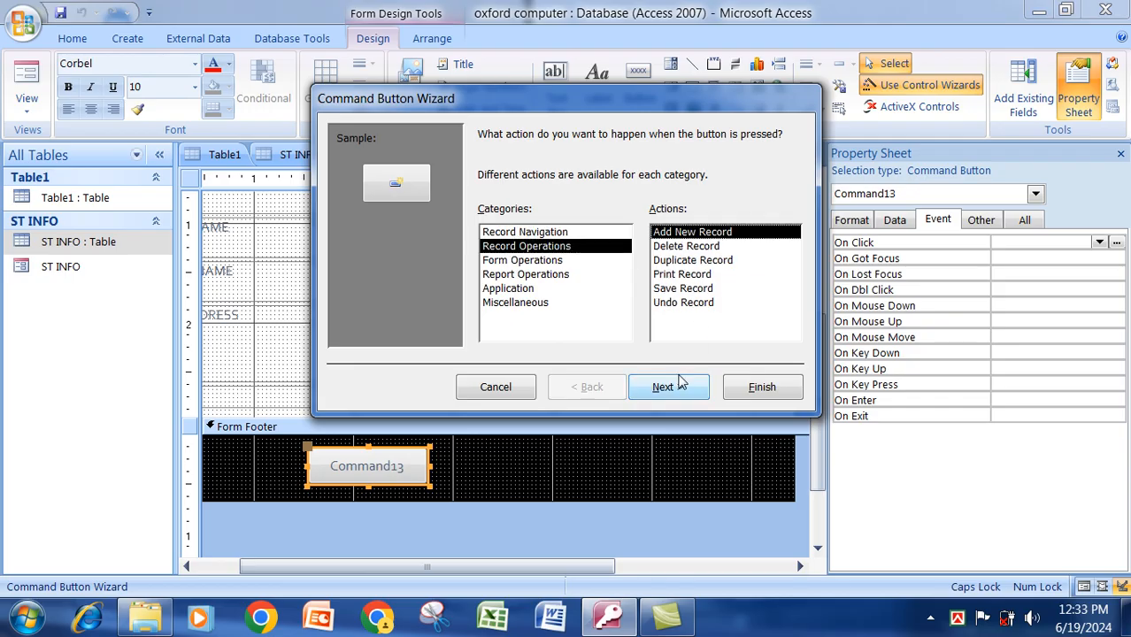
click(678, 382)
Give the button the text label 'Add', finish it, and make it larger.
click(485, 219)
click(610, 217)
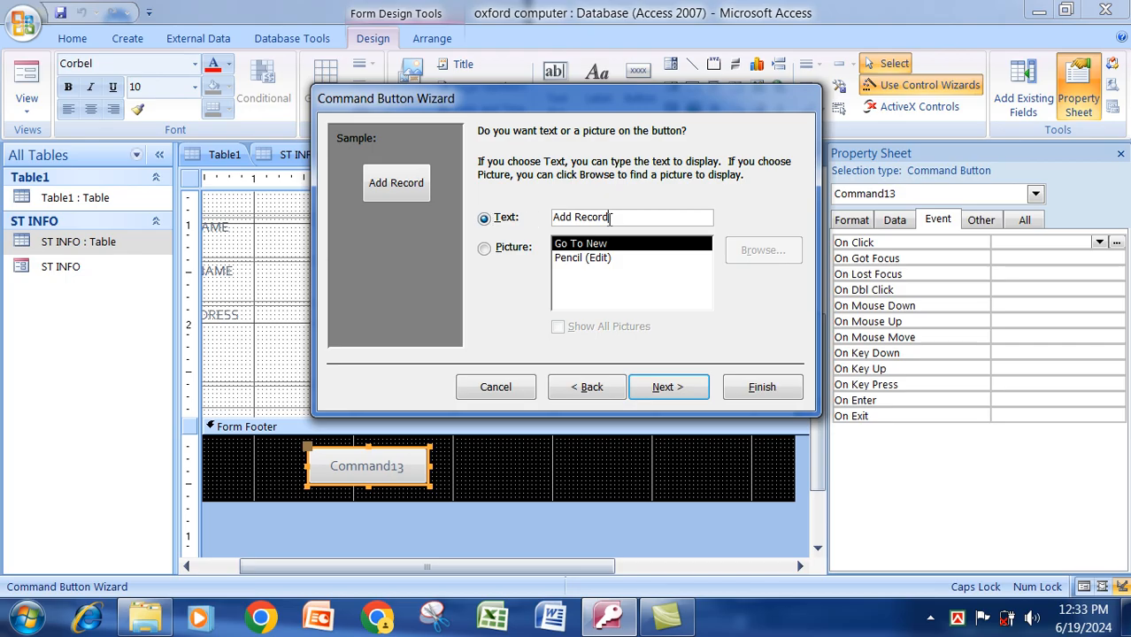
key(BackSpace)
key(BackSpace)
key(BackSpace)
key(BackSpace)
key(BackSpace)
key(BackSpace)
key(BackSpace)
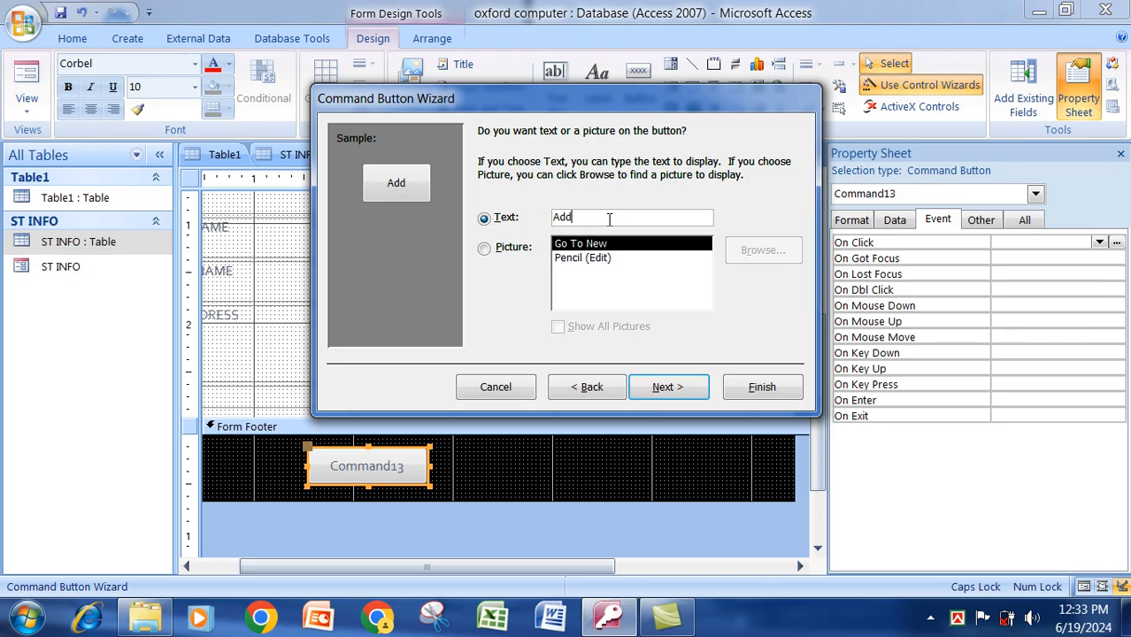
click(789, 389)
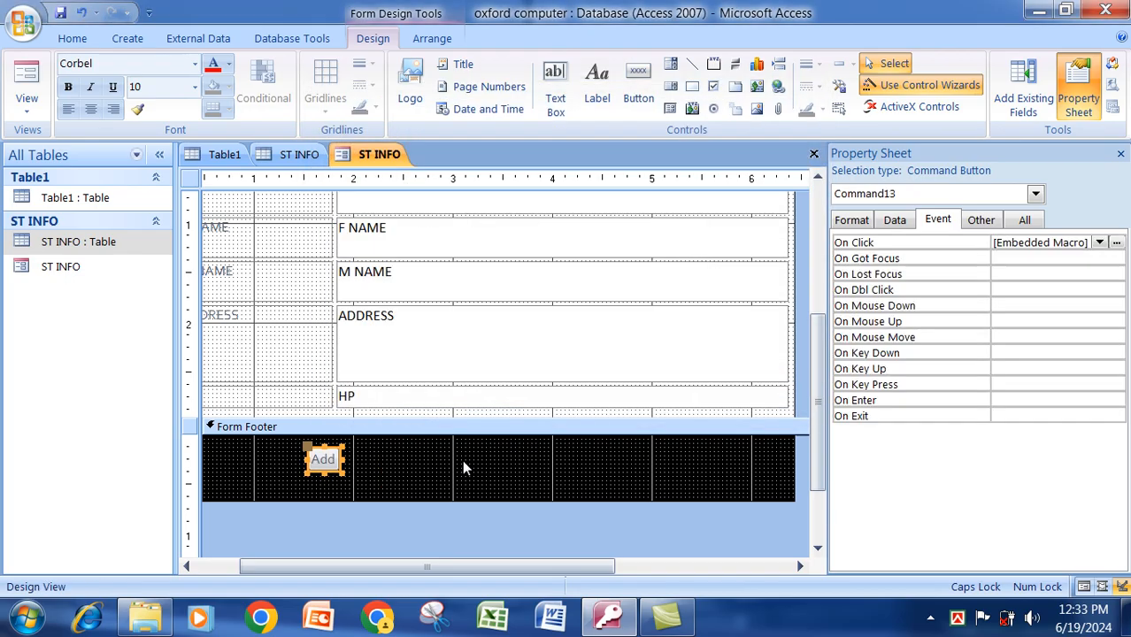
drag(342, 474, 404, 483)
click(497, 500)
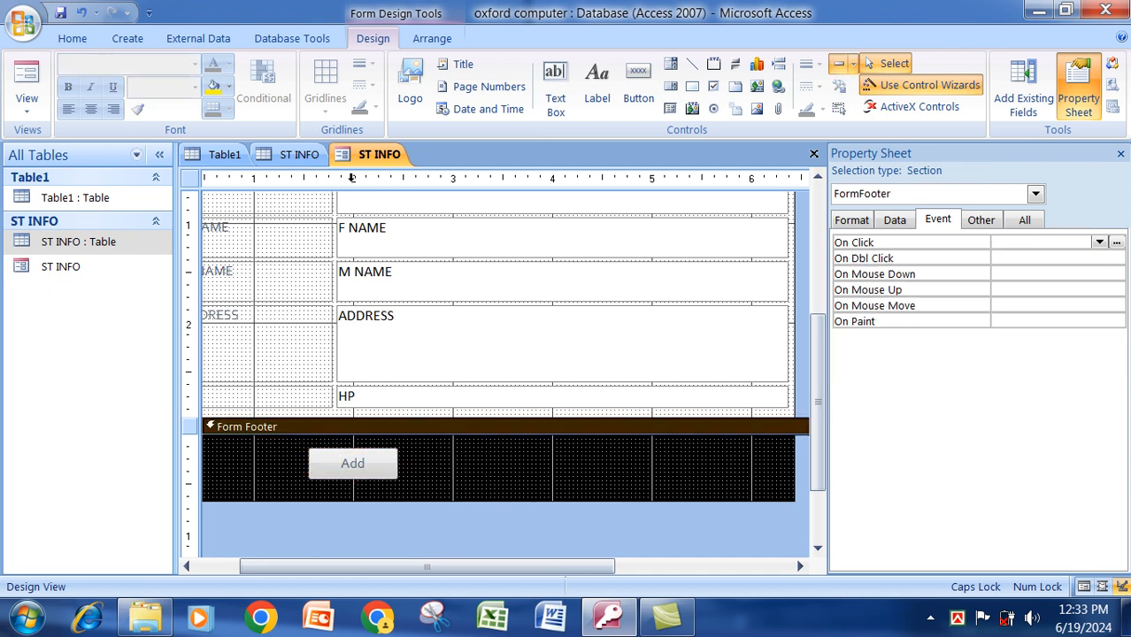
click(636, 96)
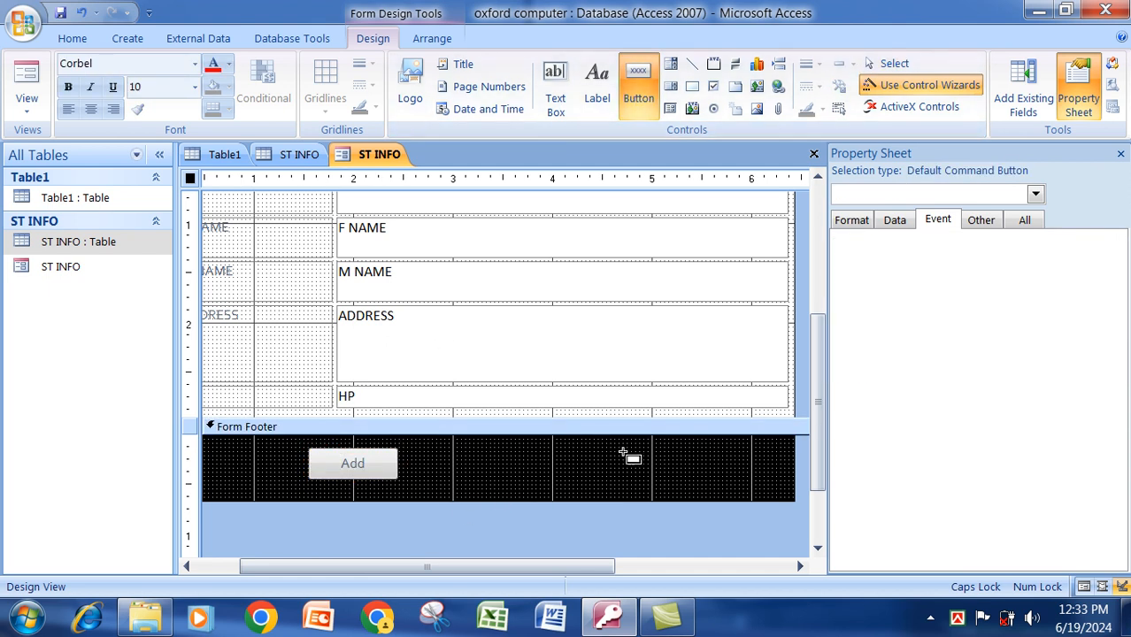
drag(614, 447, 746, 486)
click(526, 262)
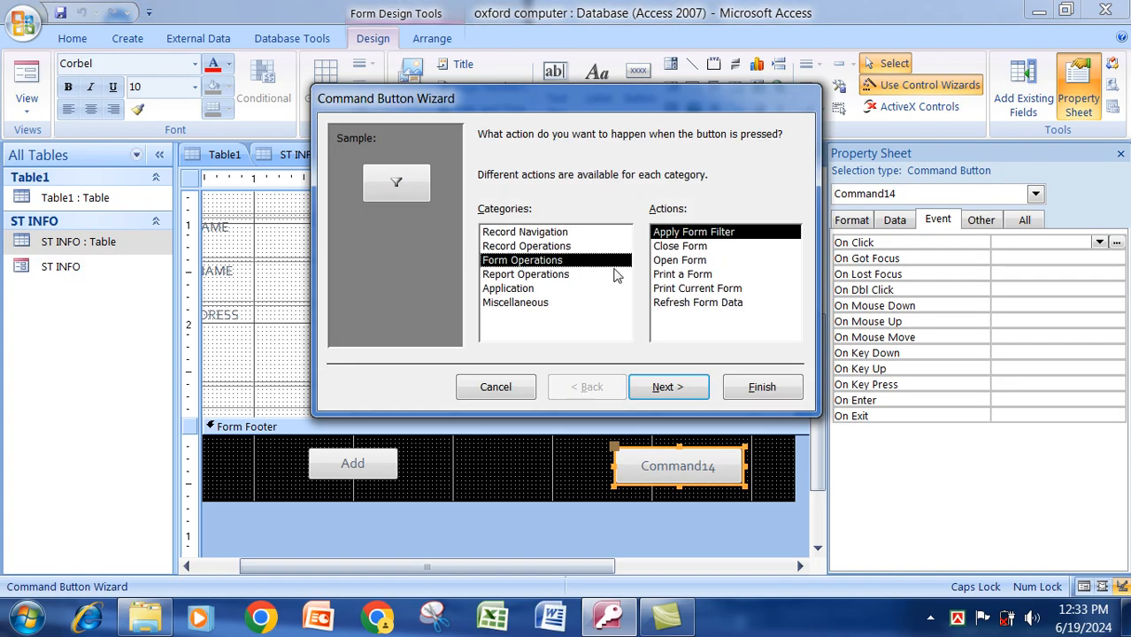
click(669, 248)
click(683, 387)
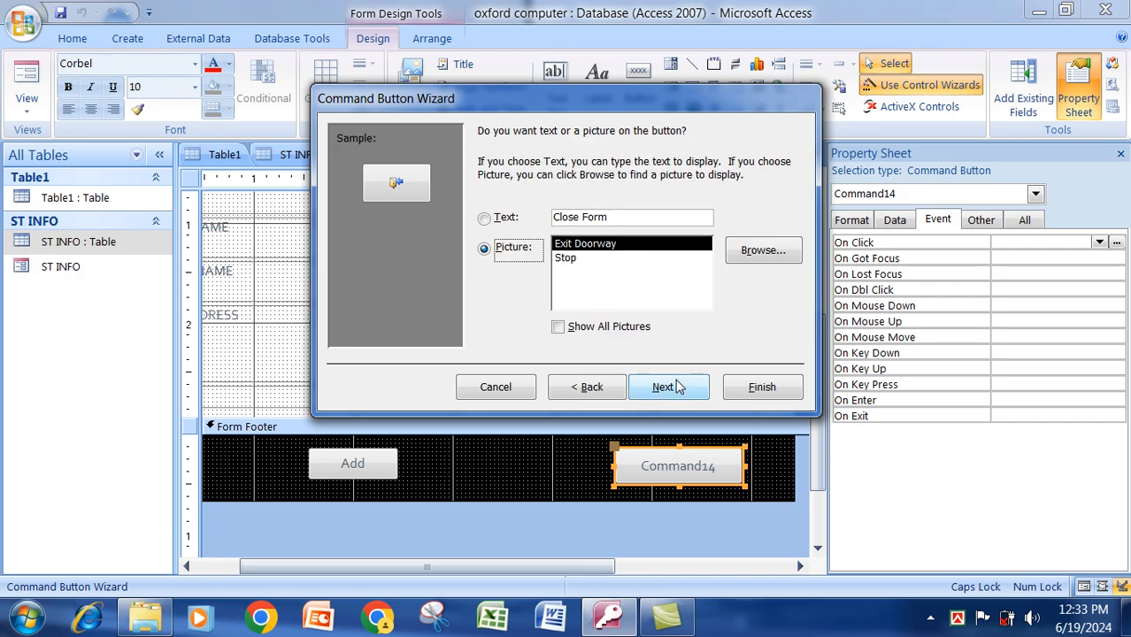
click(763, 390)
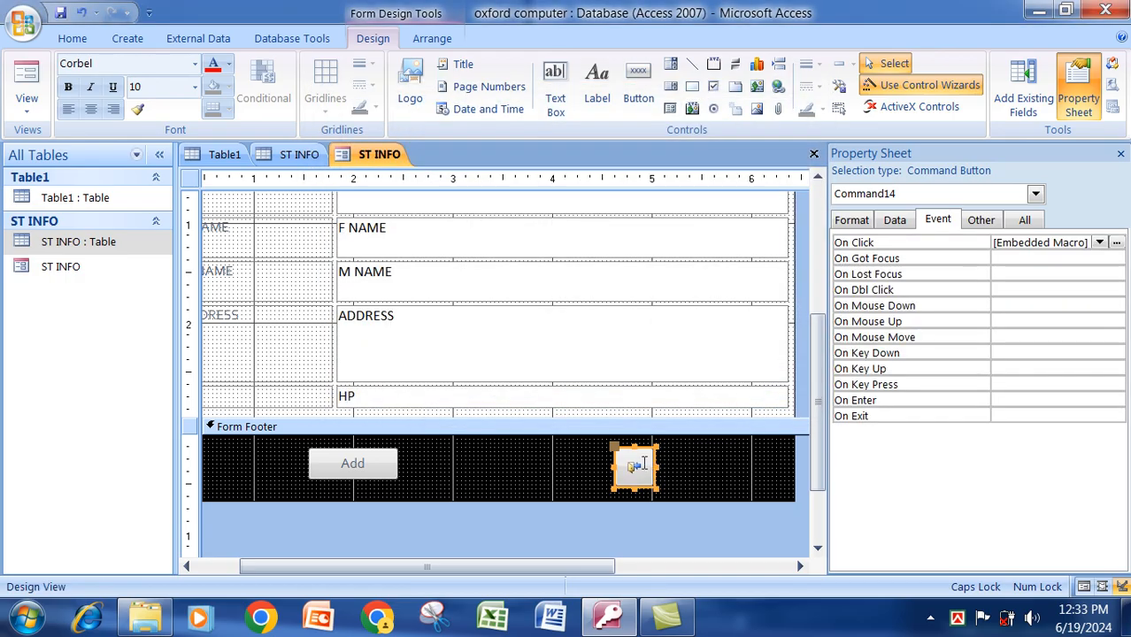
key(Delete)
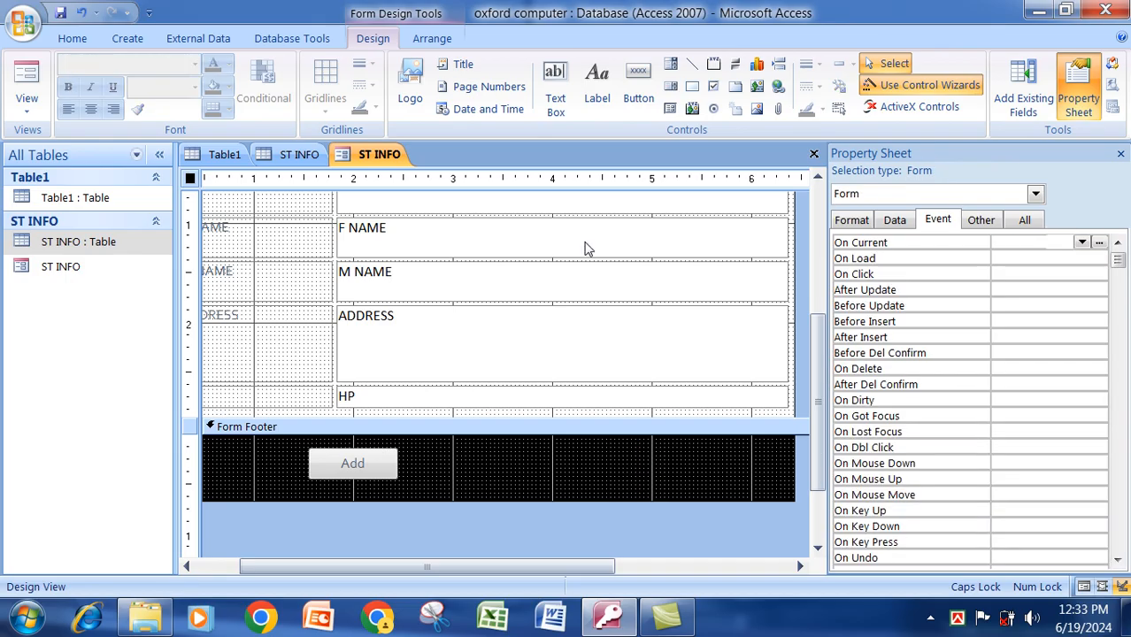
click(638, 89)
Draw a Close Form button labelled 'Close' on the right side of the form footer.
drag(623, 444, 749, 483)
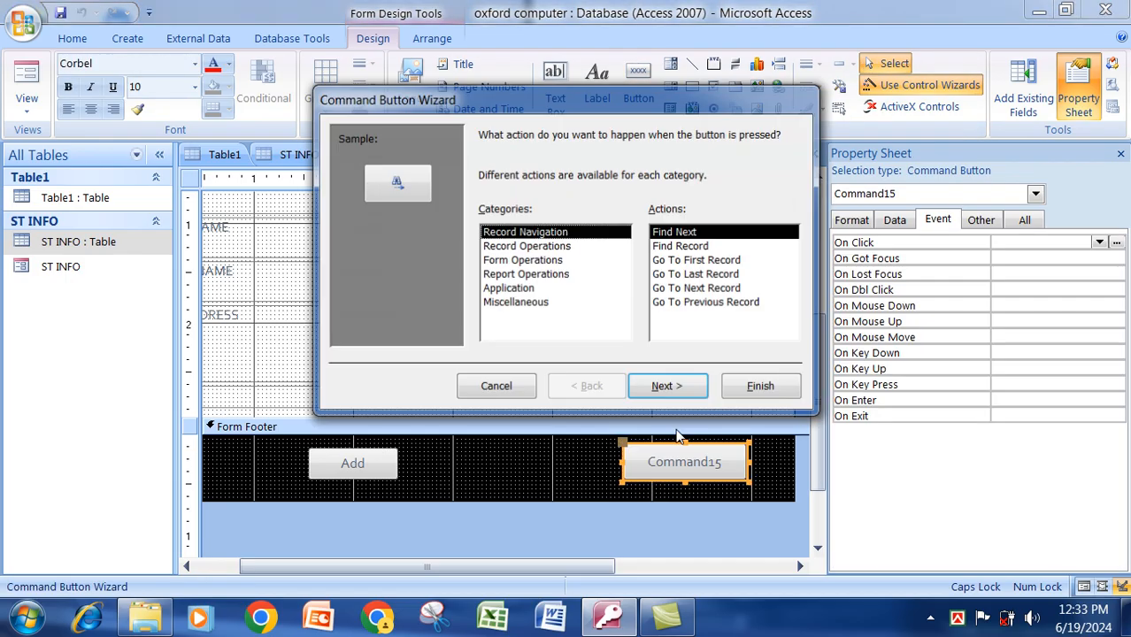
click(517, 261)
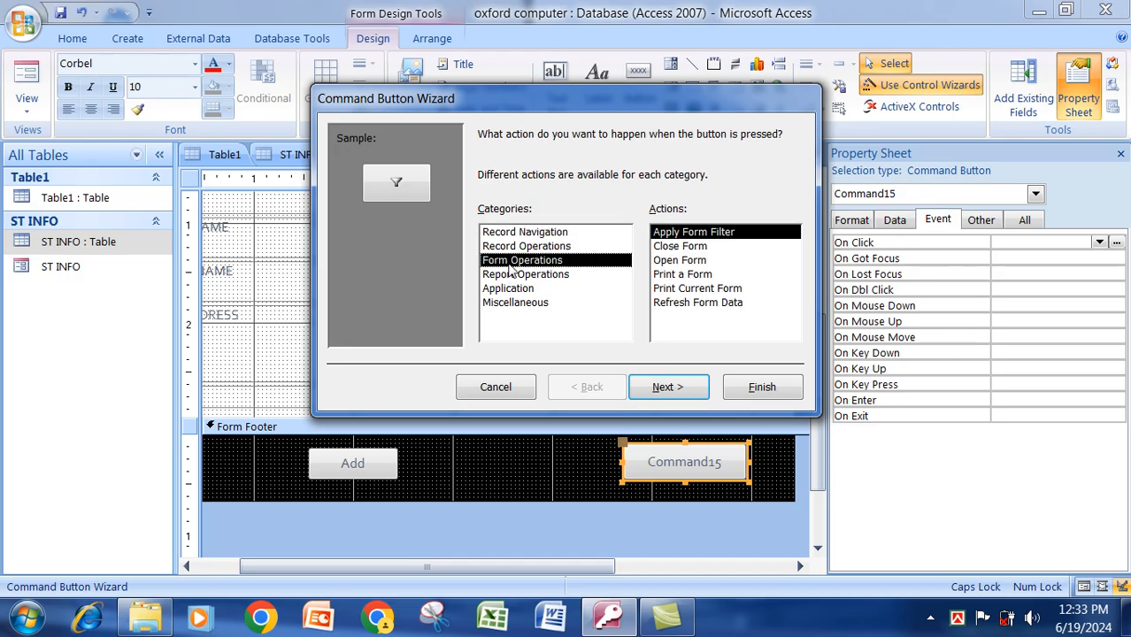
click(677, 247)
click(691, 387)
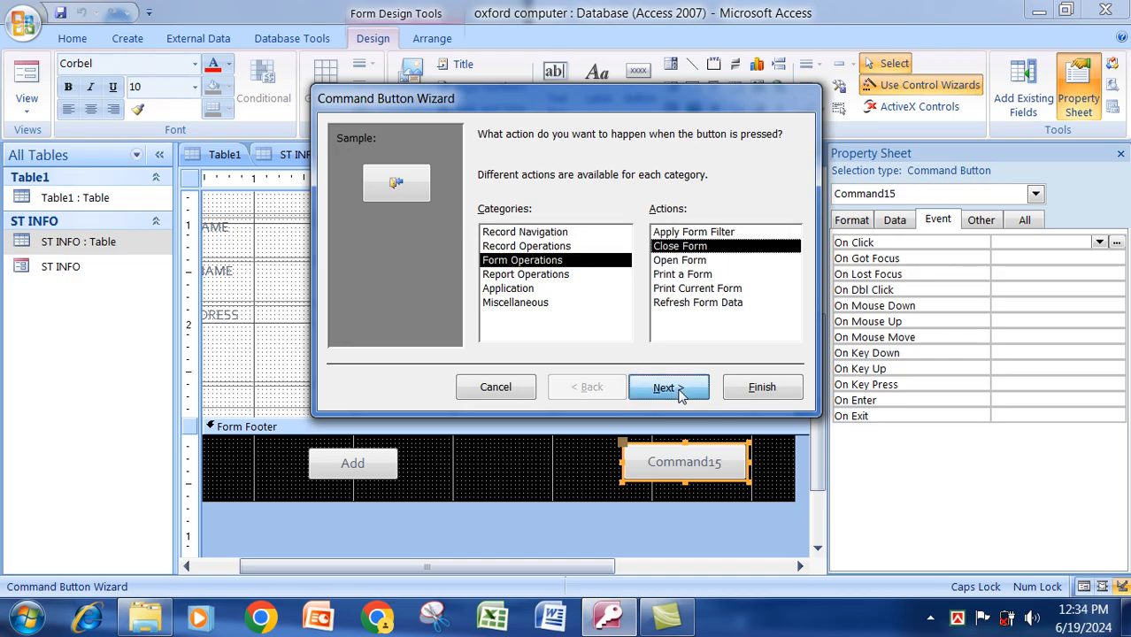
click(500, 216)
click(636, 217)
key(BackSpace)
key(BackSpace)
key(BackSpace)
key(BackSpace)
key(BackSpace)
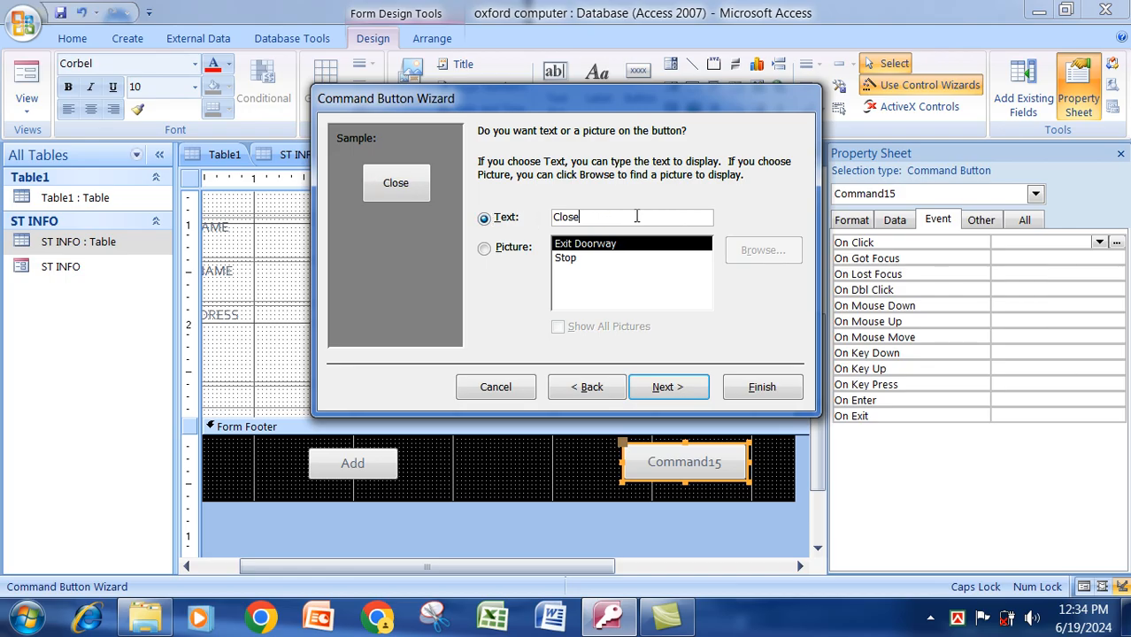
click(759, 387)
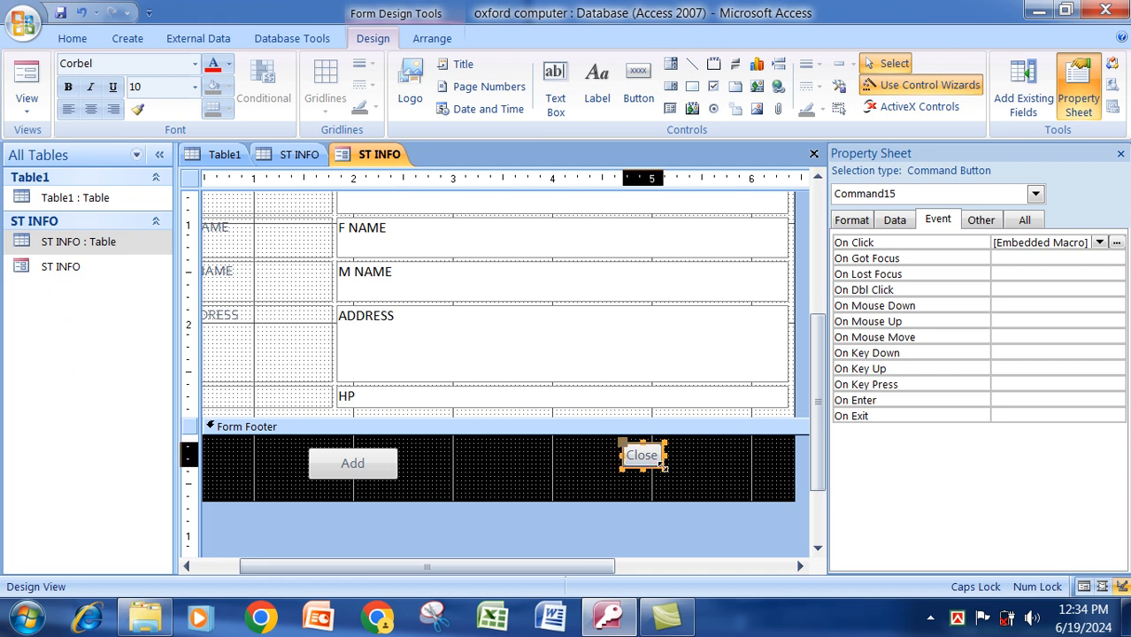
click(709, 471)
scroll(491, 274, up, 4)
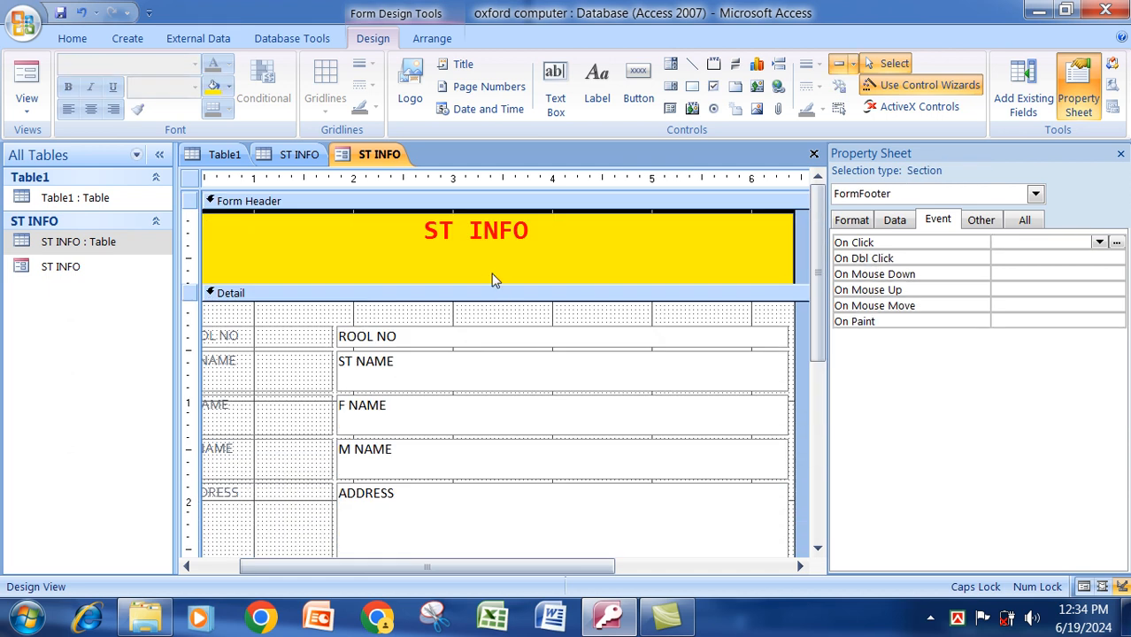
Switch the ST INFO form to Form View to test it.
right_click(395, 161)
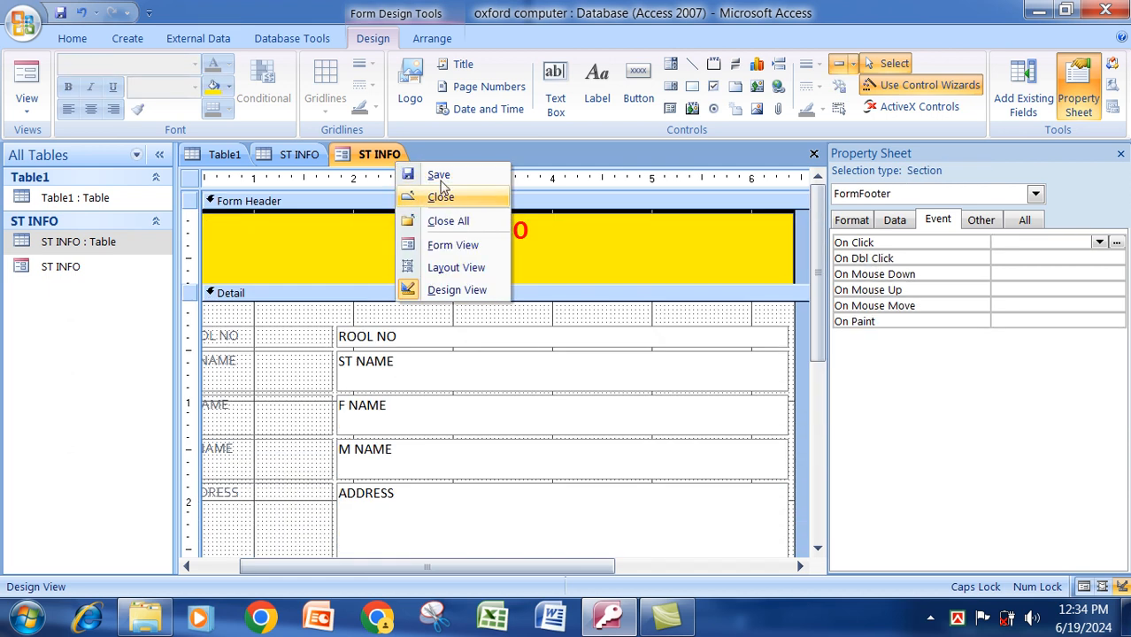
click(380, 157)
right_click(388, 156)
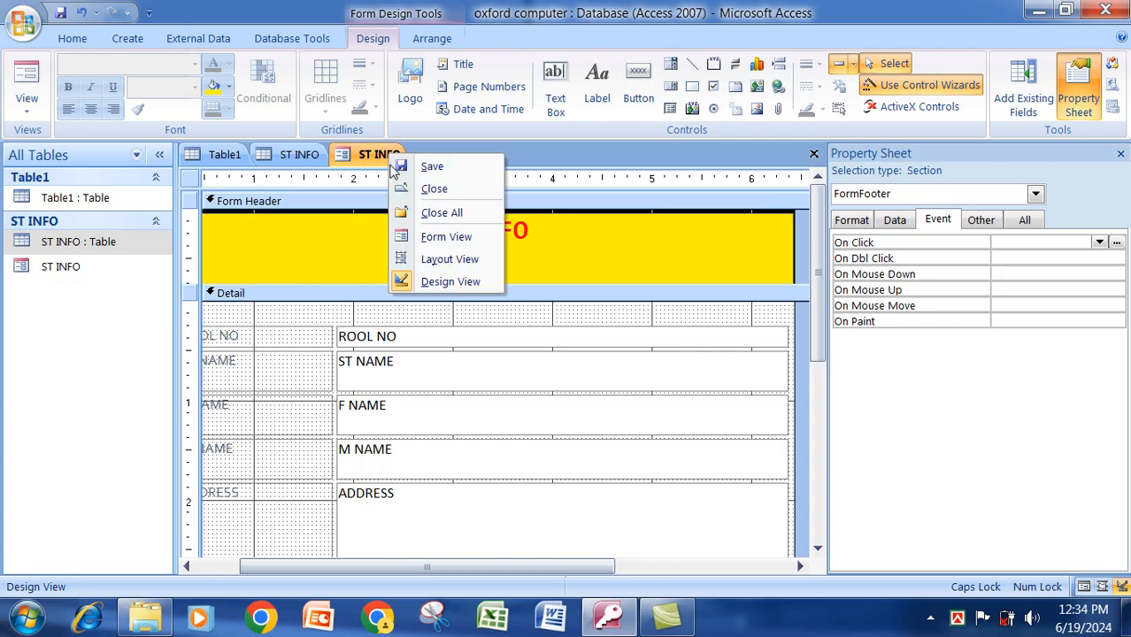
click(459, 245)
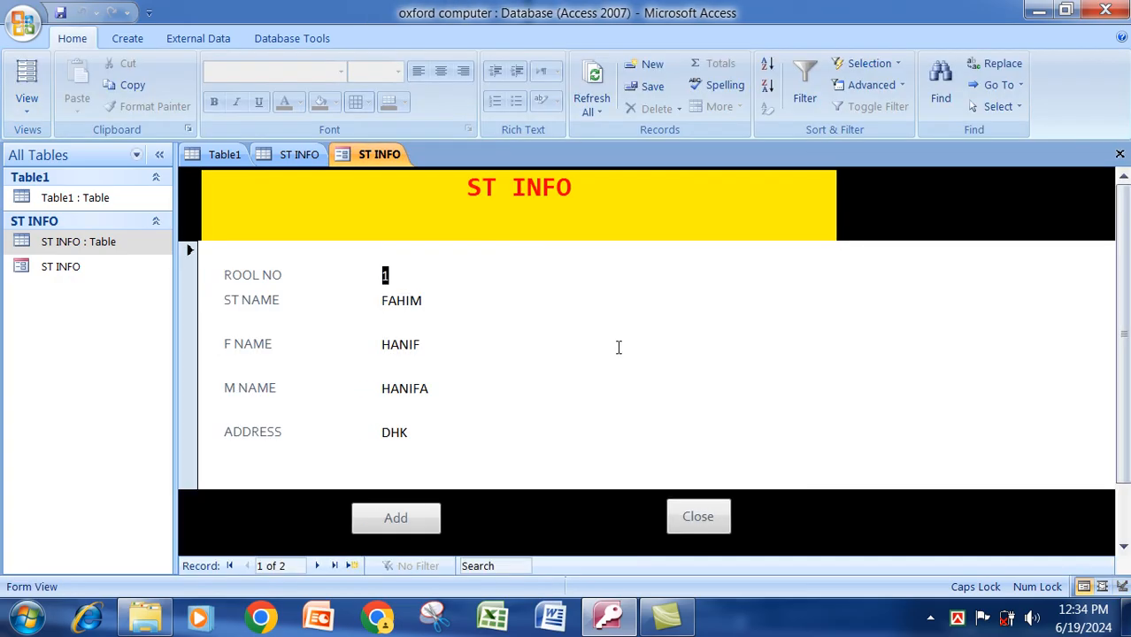
drag(1124, 326, 1123, 395)
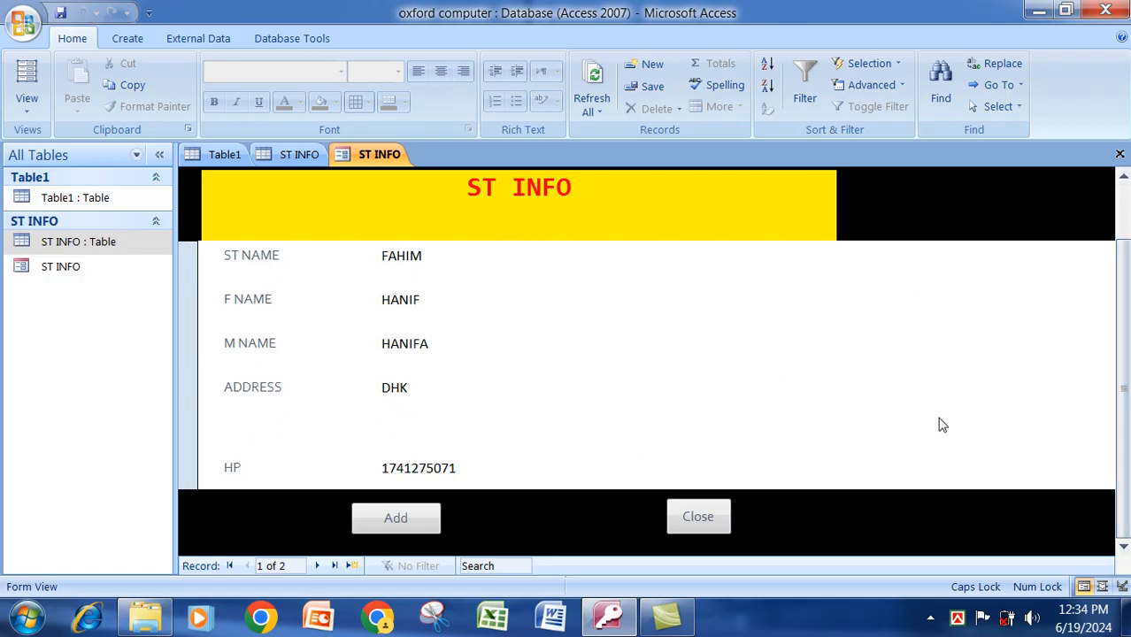
Close the ST INFO form, the ST INFO table and Table1.
right_click(395, 157)
click(440, 190)
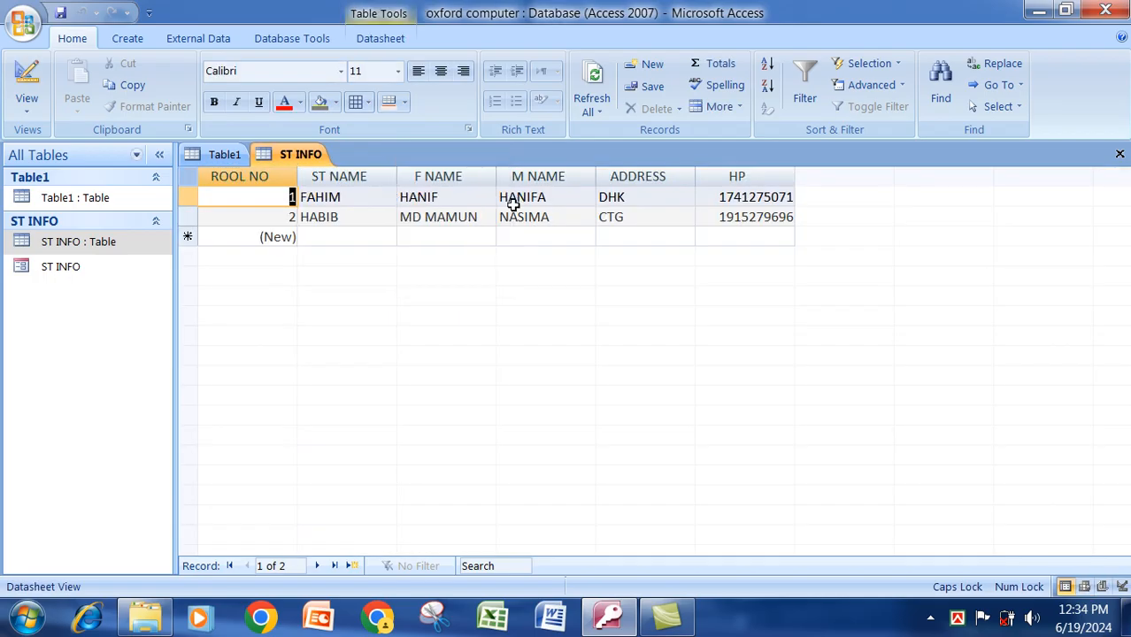
right_click(286, 162)
click(329, 199)
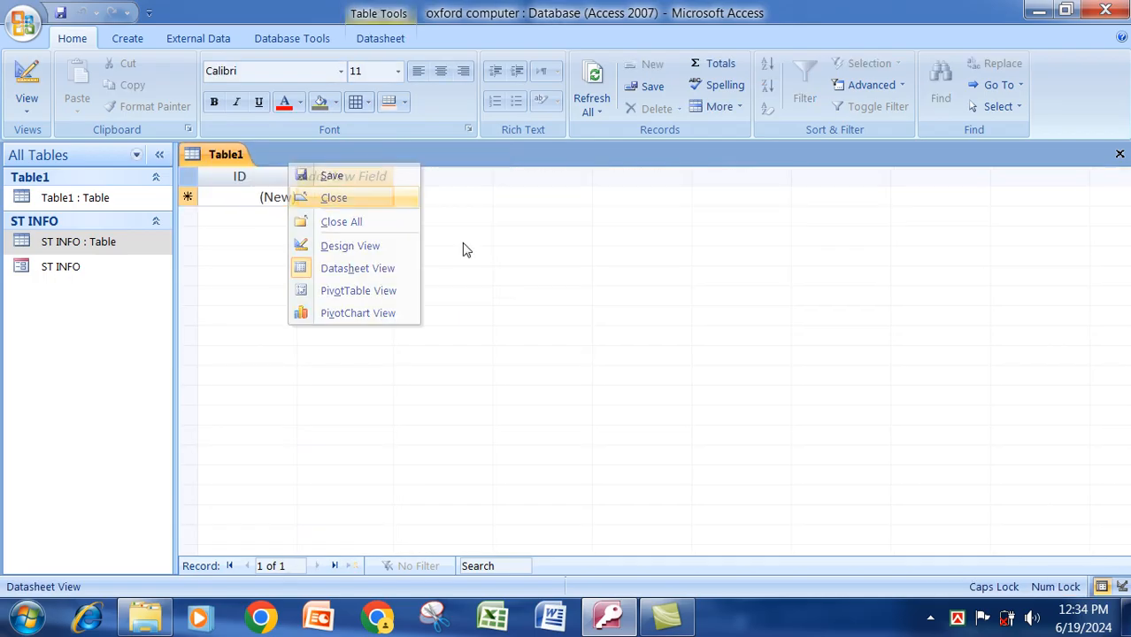
right_click(235, 168)
click(264, 195)
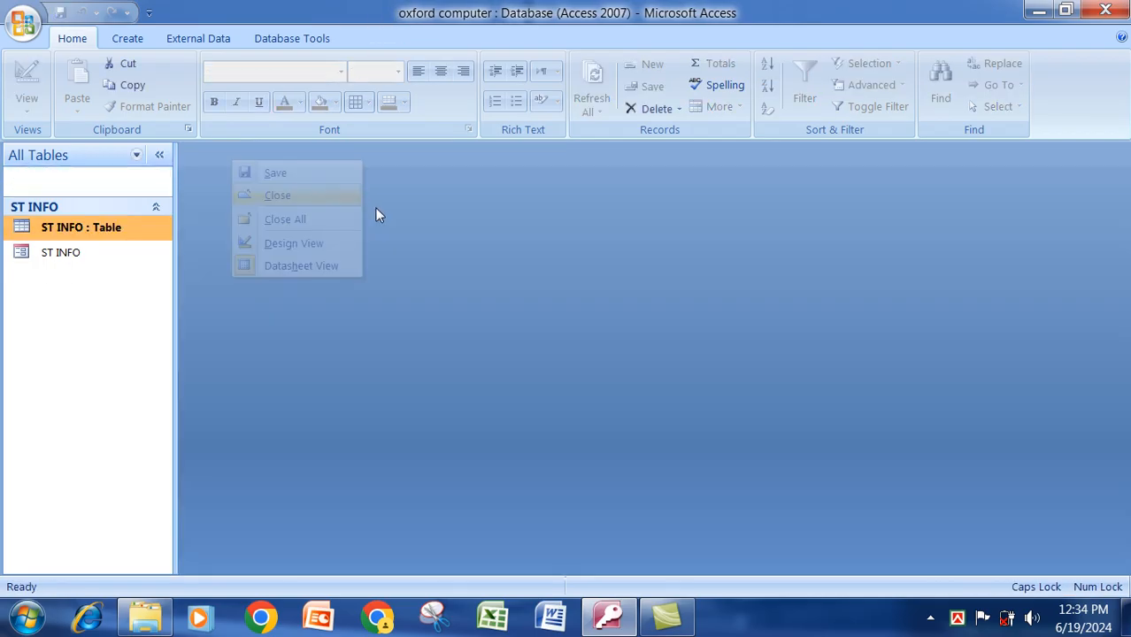
Use the Report Wizard to build a columnar report with all six ST INFO fields.
click(127, 38)
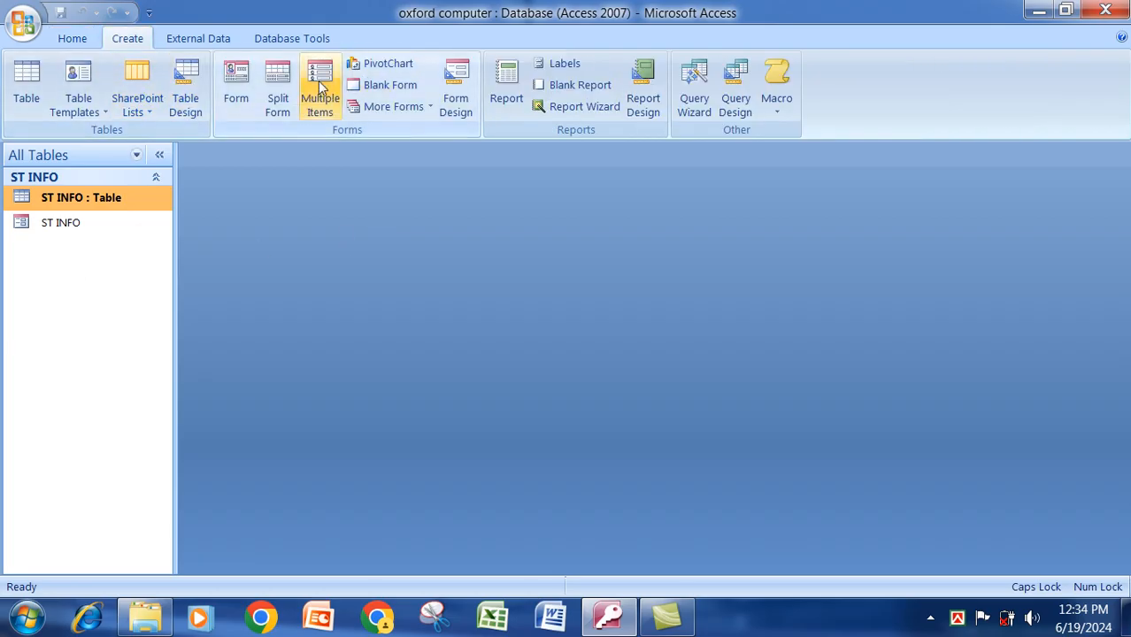
click(583, 112)
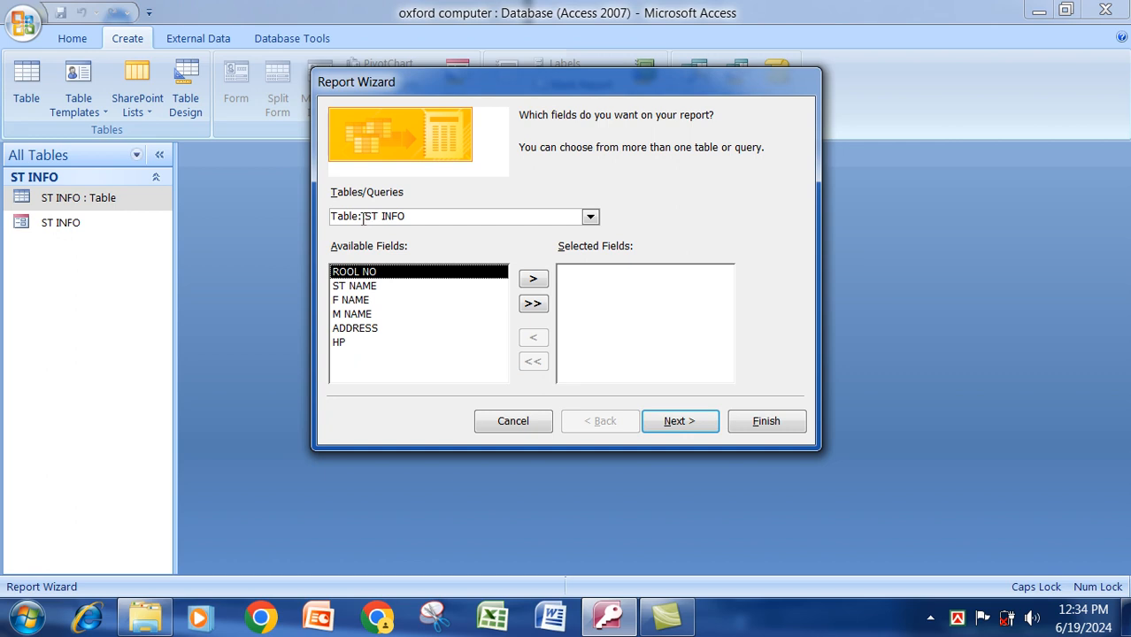
click(532, 304)
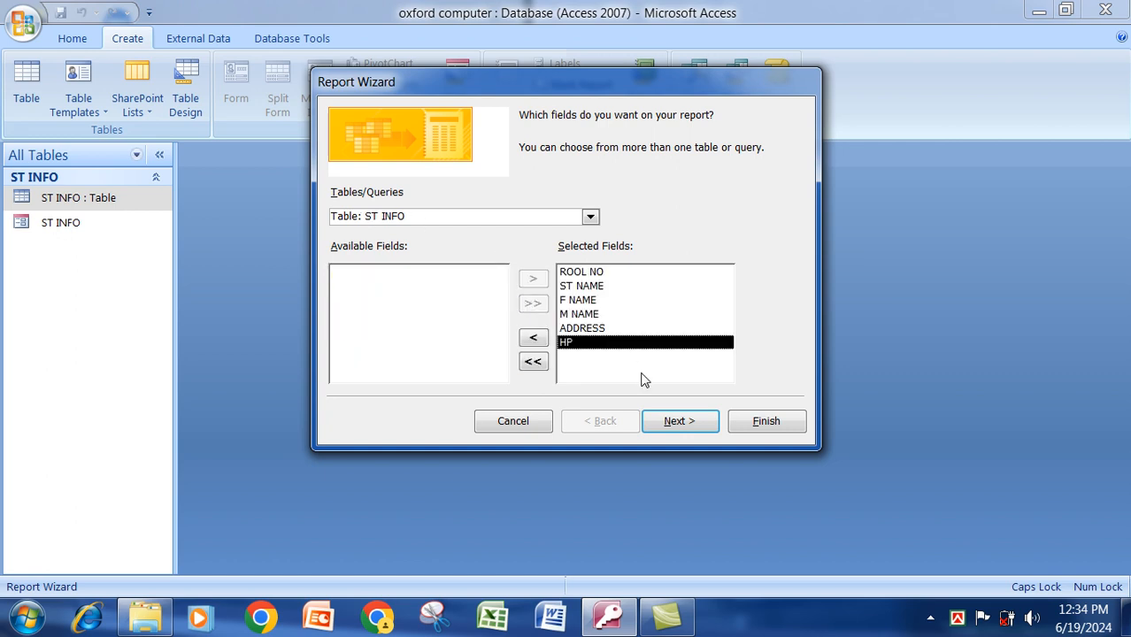
click(692, 425)
click(692, 425)
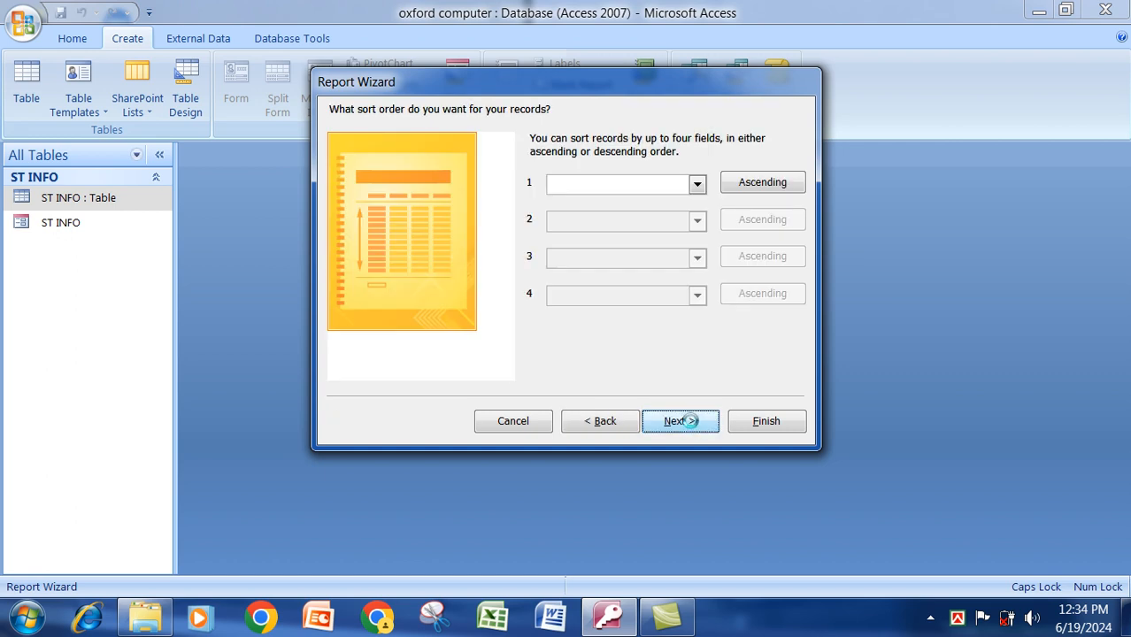
click(692, 423)
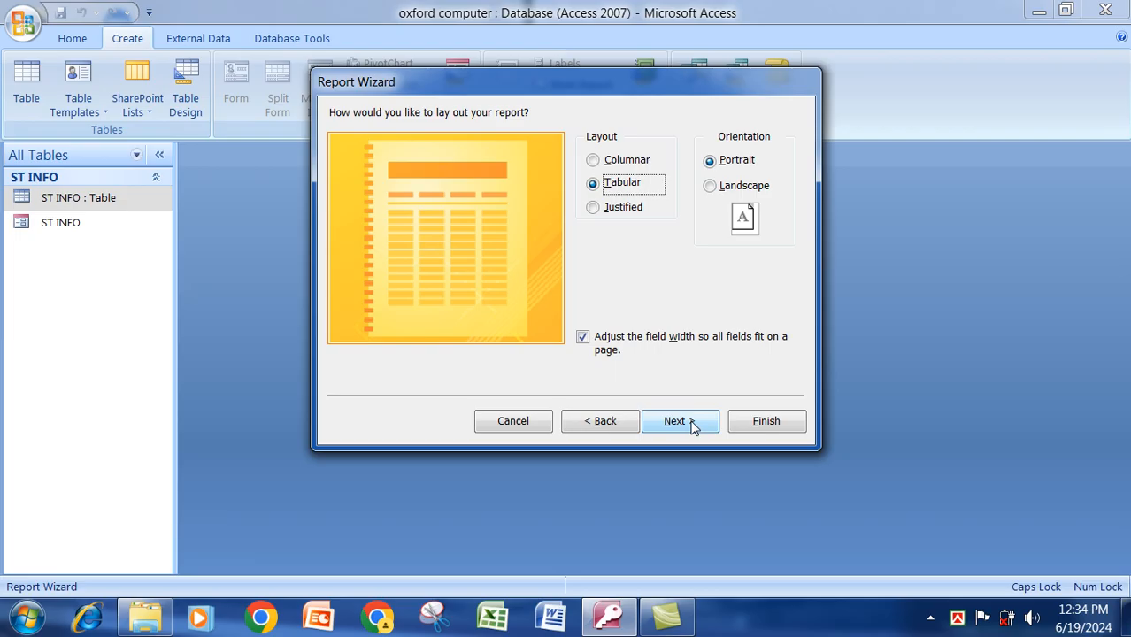
click(627, 168)
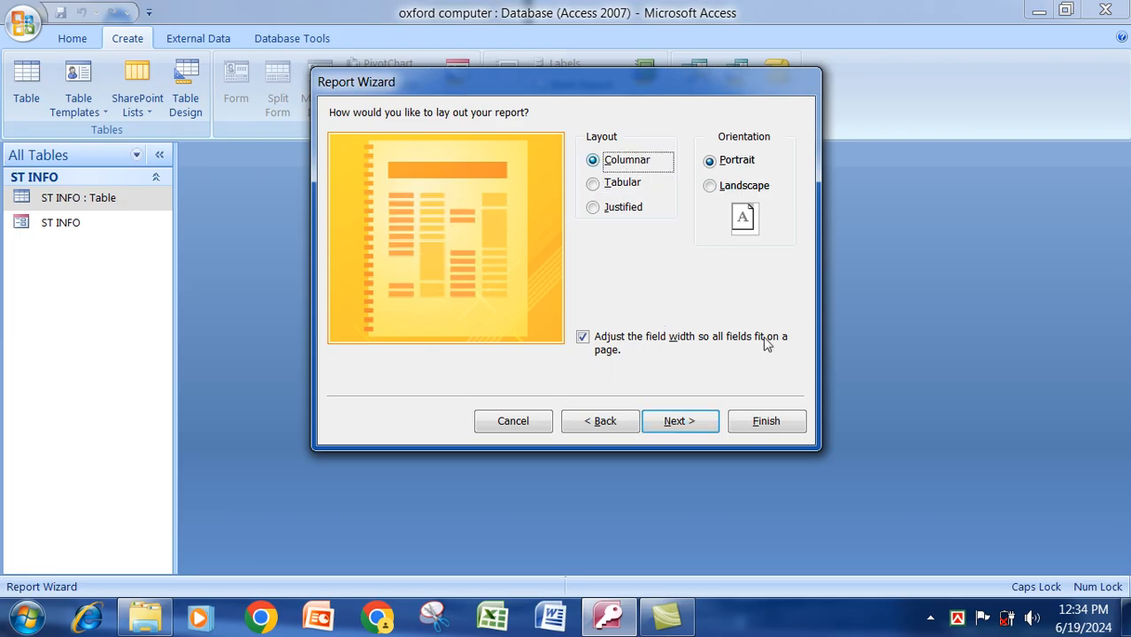
click(779, 422)
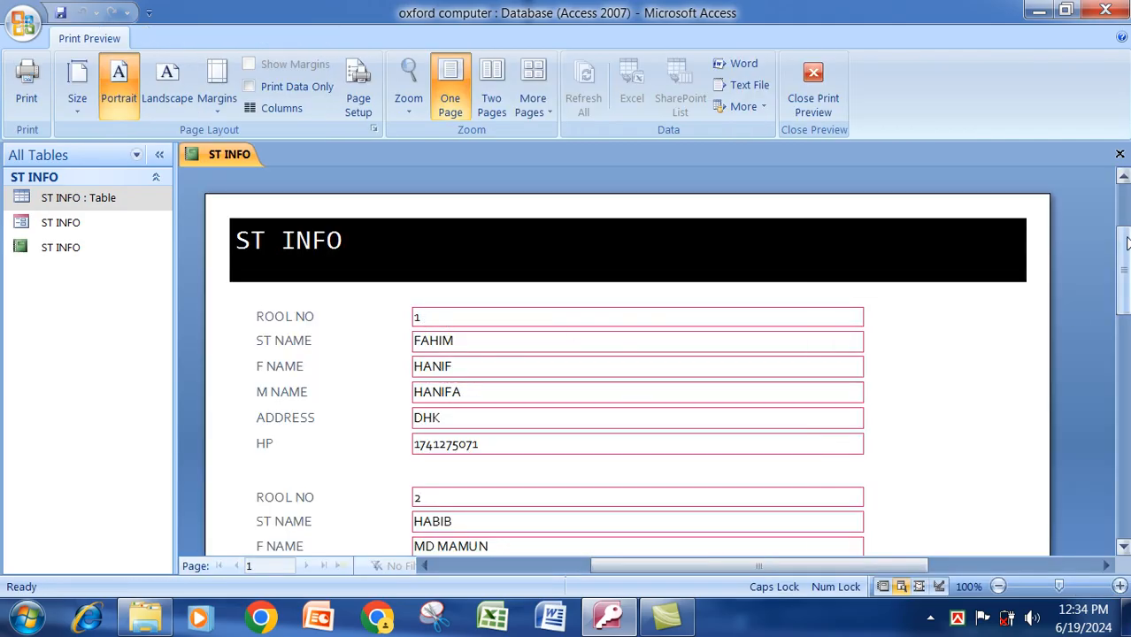
Open the ST INFO report in Design View and drag its title to the header centre.
mouse_move(1122, 245)
mouse_down()
mouse_move(1125, 335)
mouse_move(1123, 253)
mouse_up()
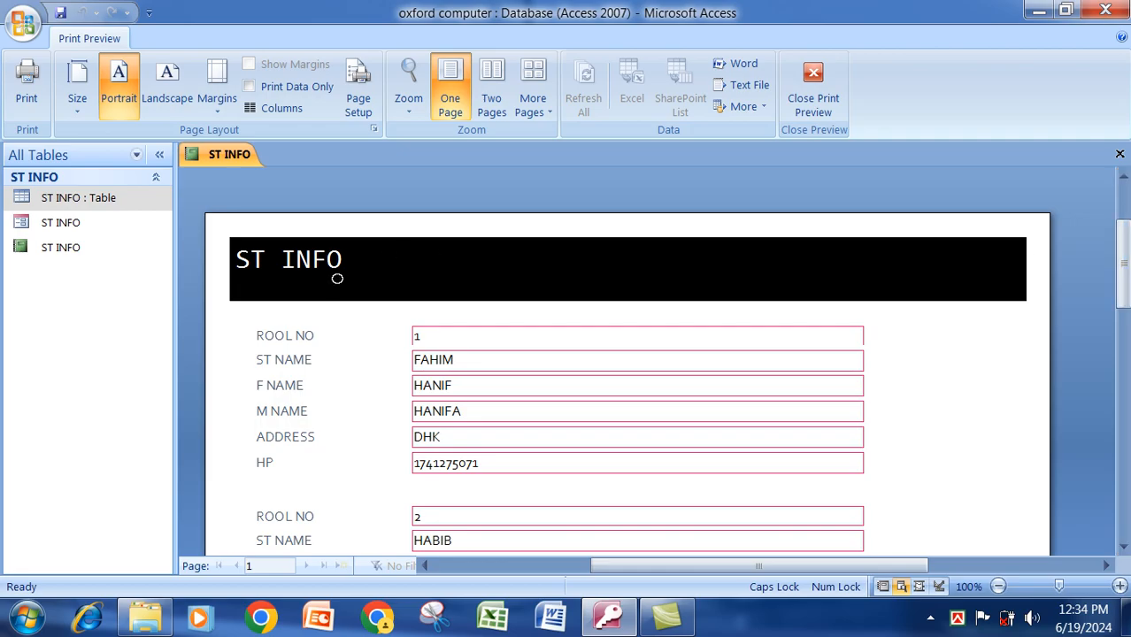
right_click(248, 157)
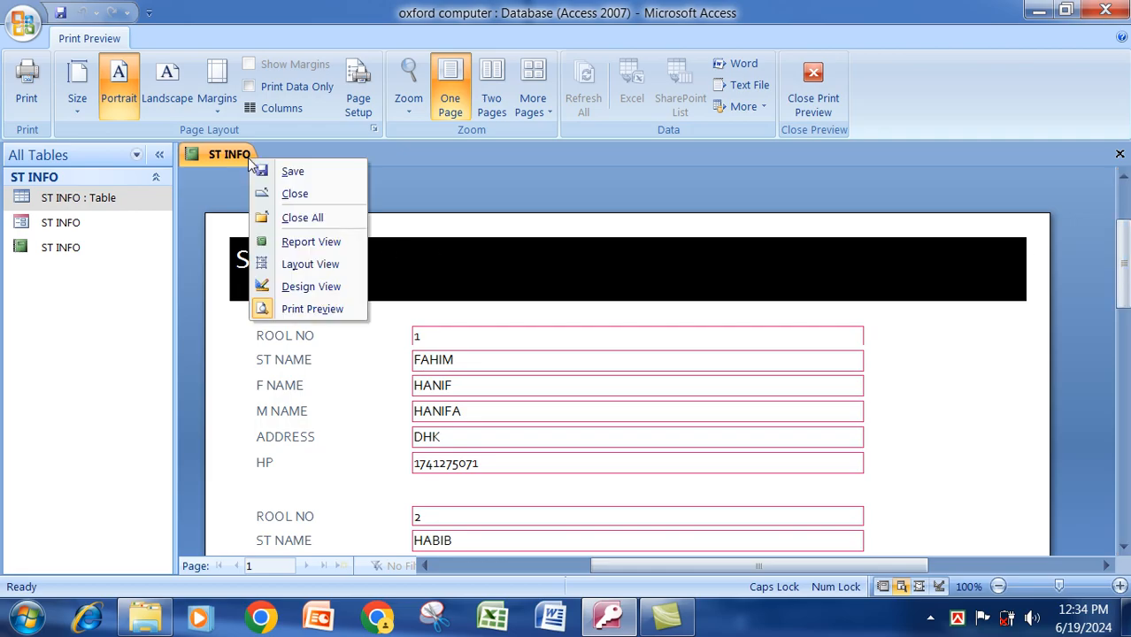
click(317, 288)
click(317, 224)
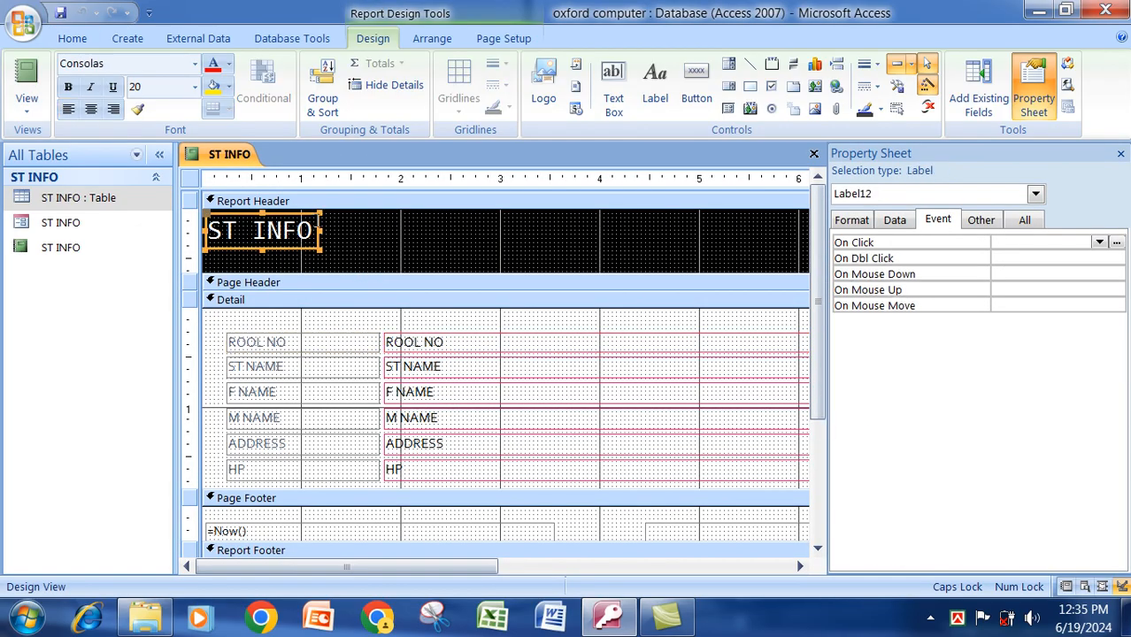
drag(304, 217, 583, 221)
drag(591, 221, 593, 222)
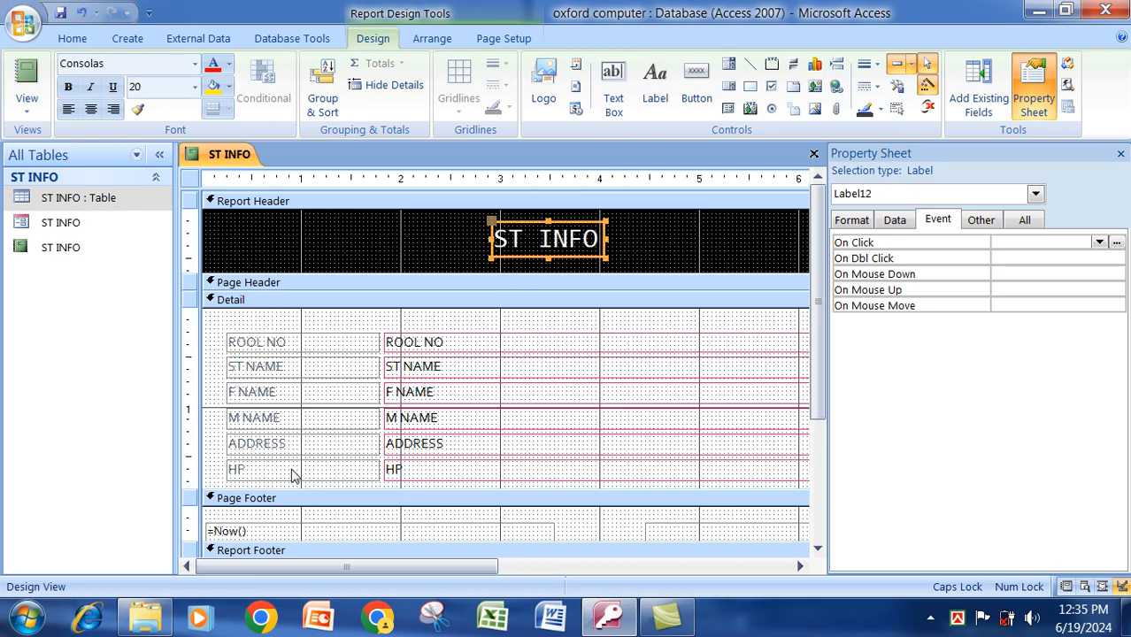
Give the HP text box a yellow fill with bold, size 11 text.
click(390, 474)
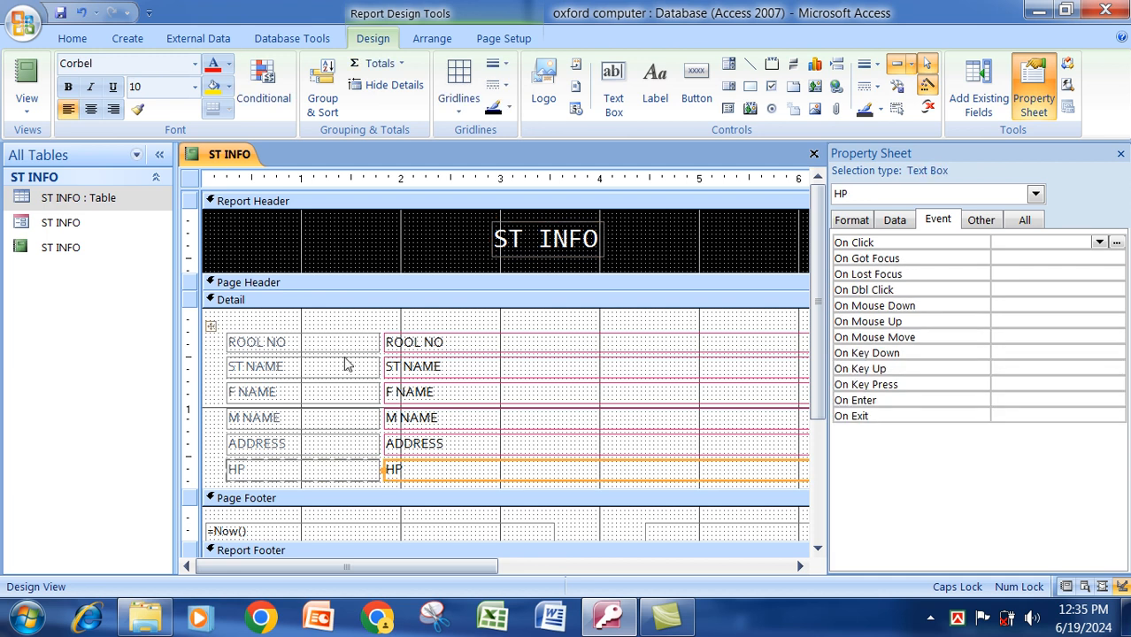
click(228, 86)
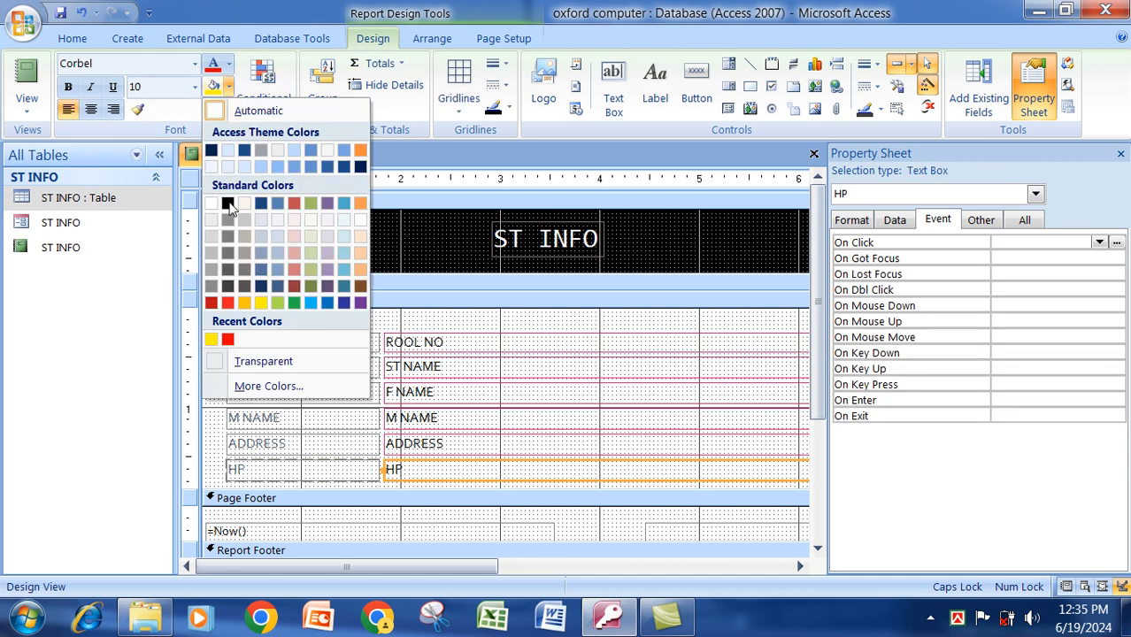
click(260, 303)
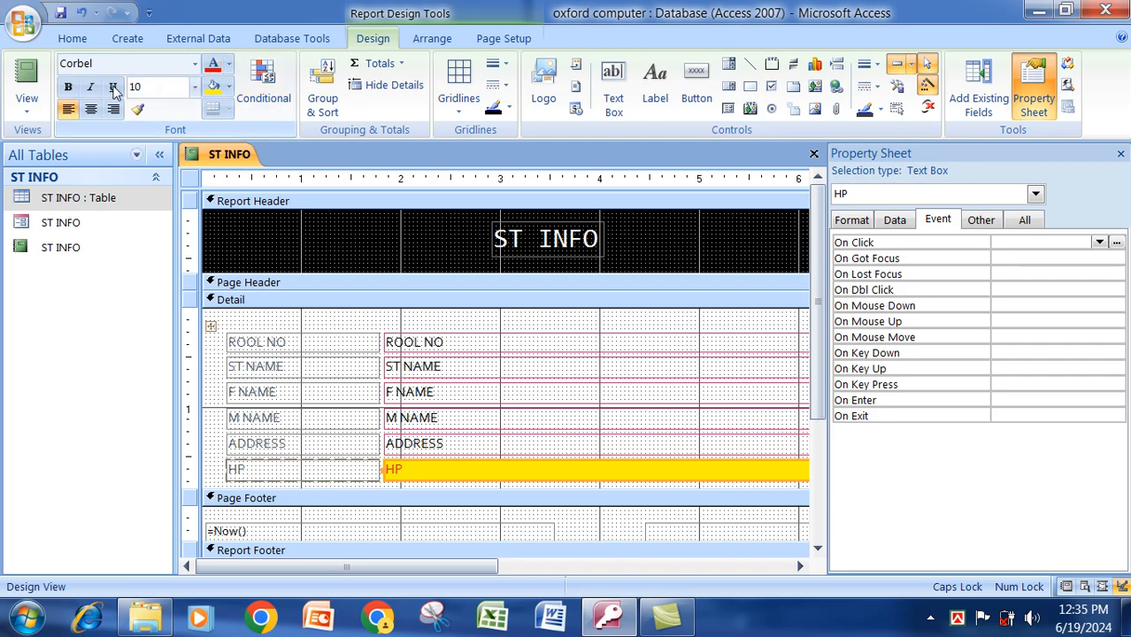
click(72, 88)
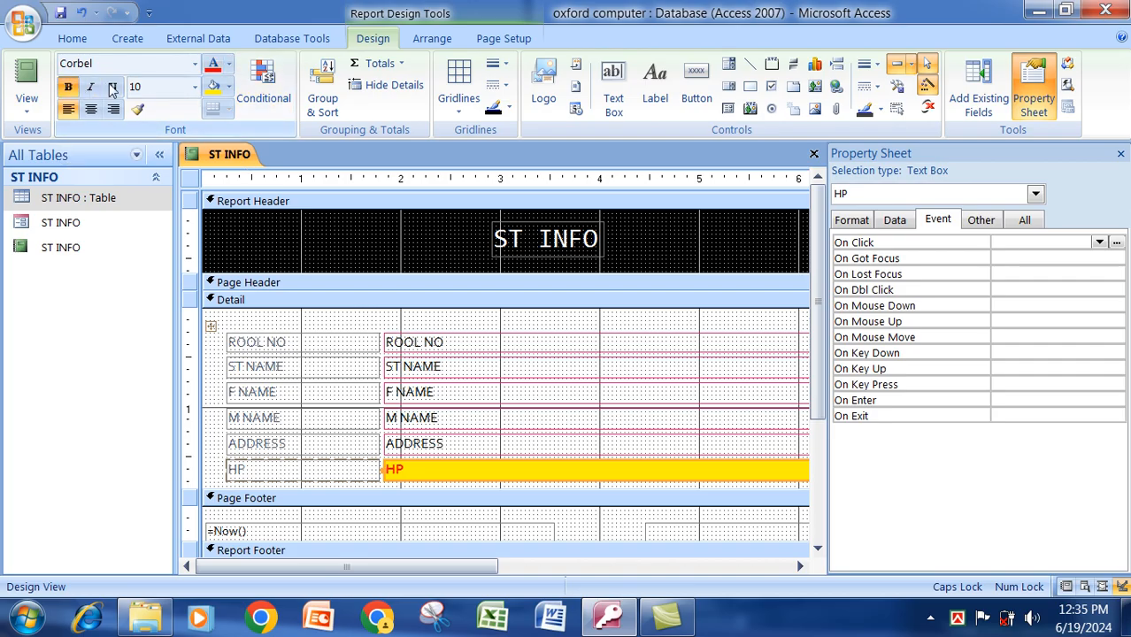
click(195, 87)
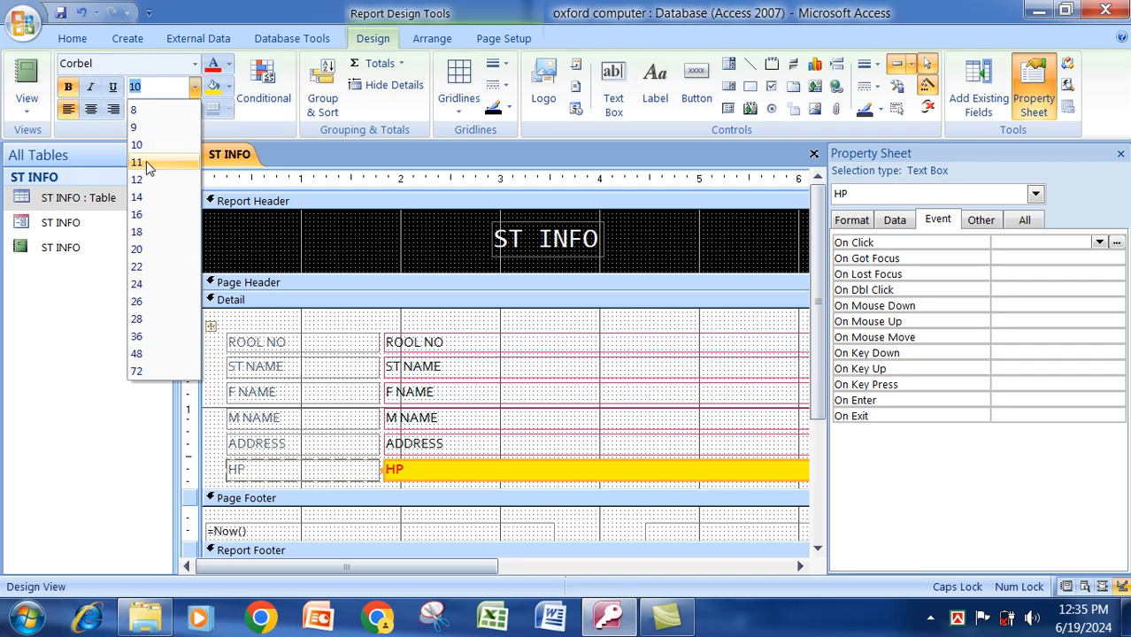
click(146, 161)
Save the report, review it in Report View, then close it.
right_click(210, 156)
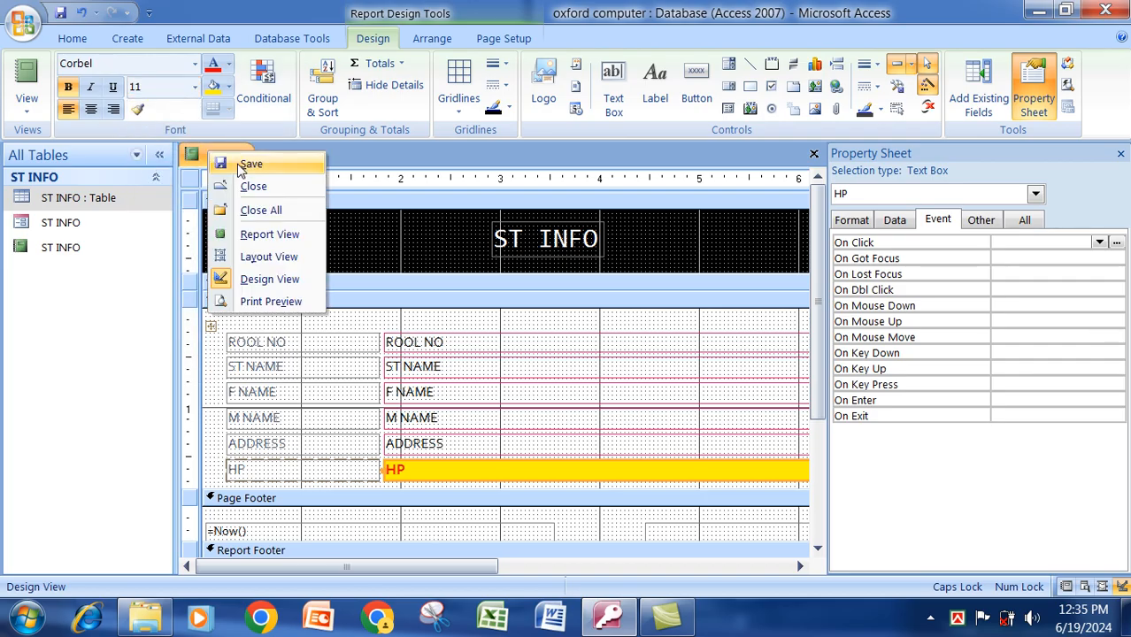
click(248, 163)
right_click(240, 159)
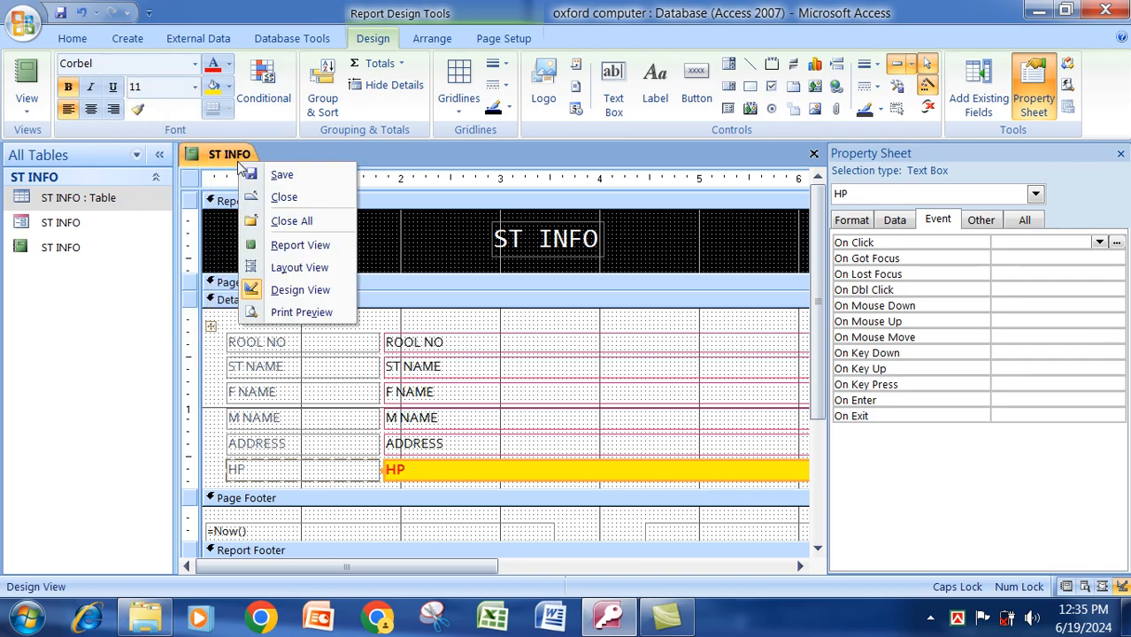
click(266, 245)
scroll(1124, 244, down, 2)
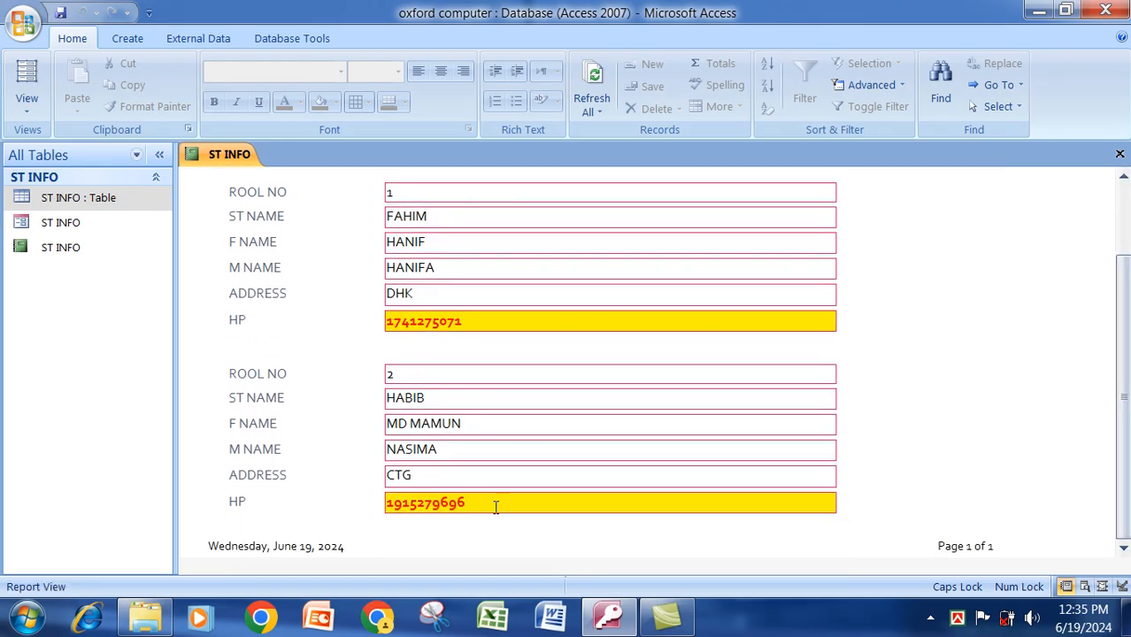
scroll(449, 451, up, 2)
scroll(761, 279, up, 1)
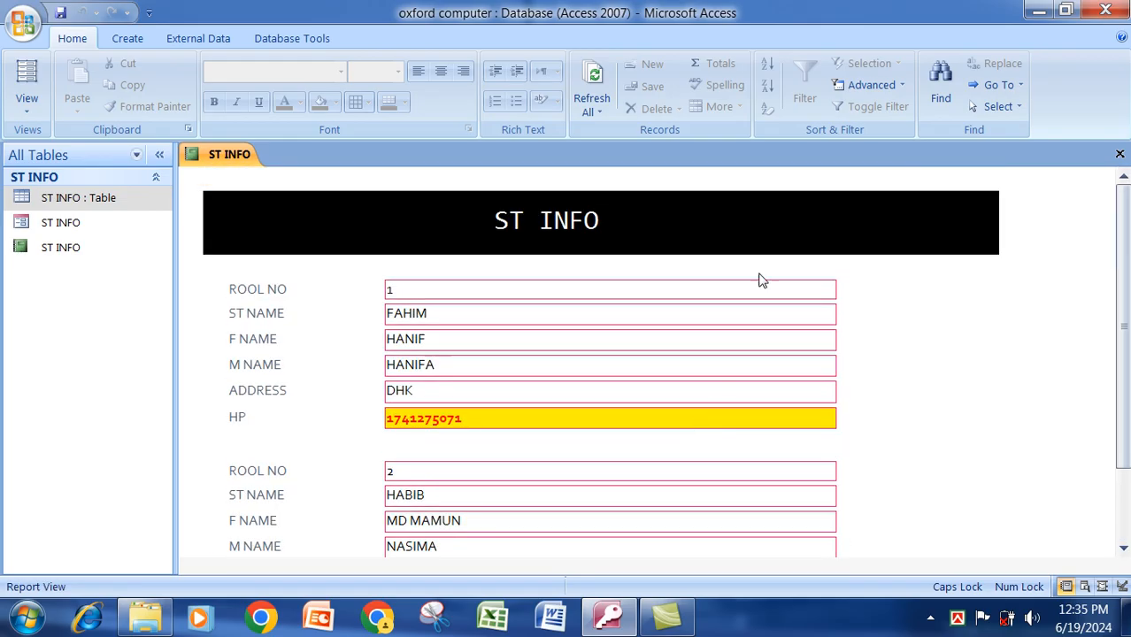
right_click(239, 156)
click(287, 193)
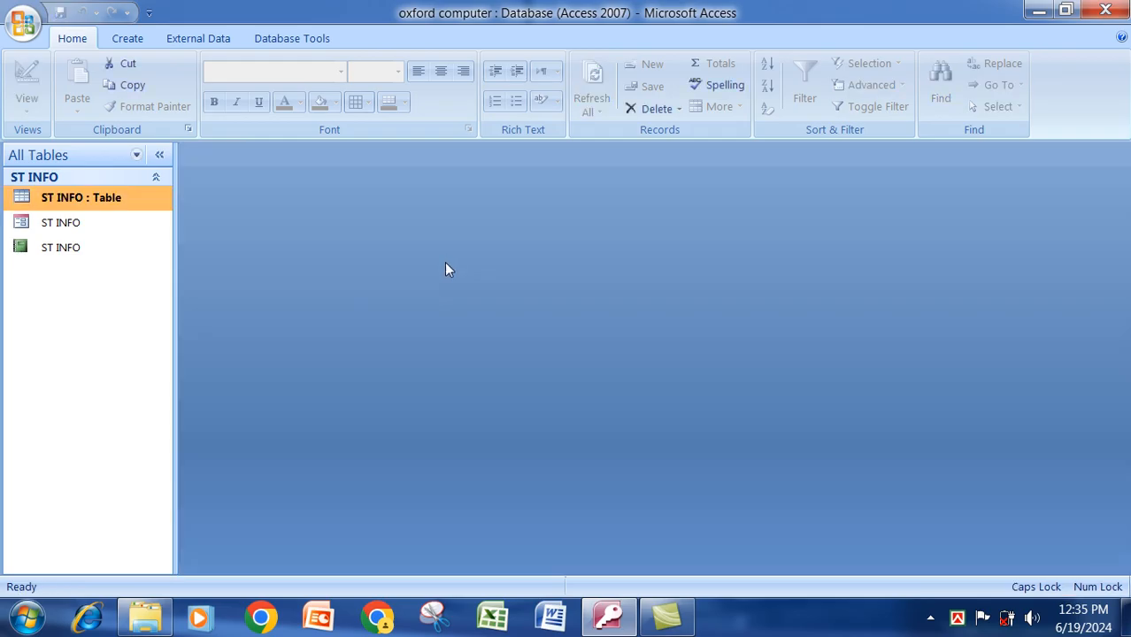
Start a new query in Design view and add the ST INFO table to it.
click(127, 38)
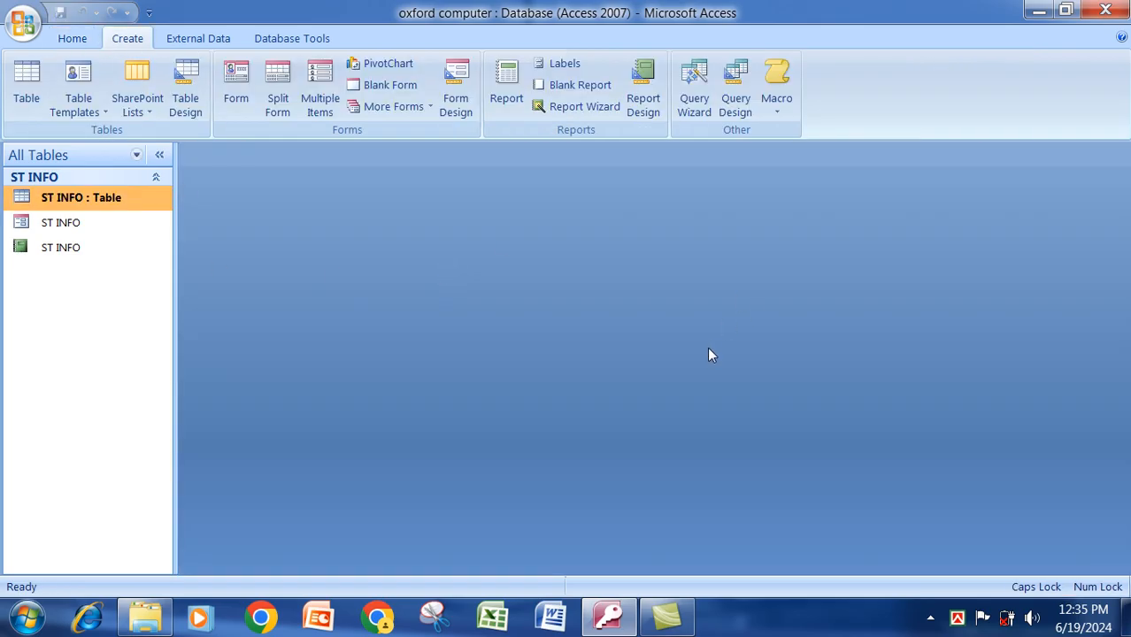
click(734, 112)
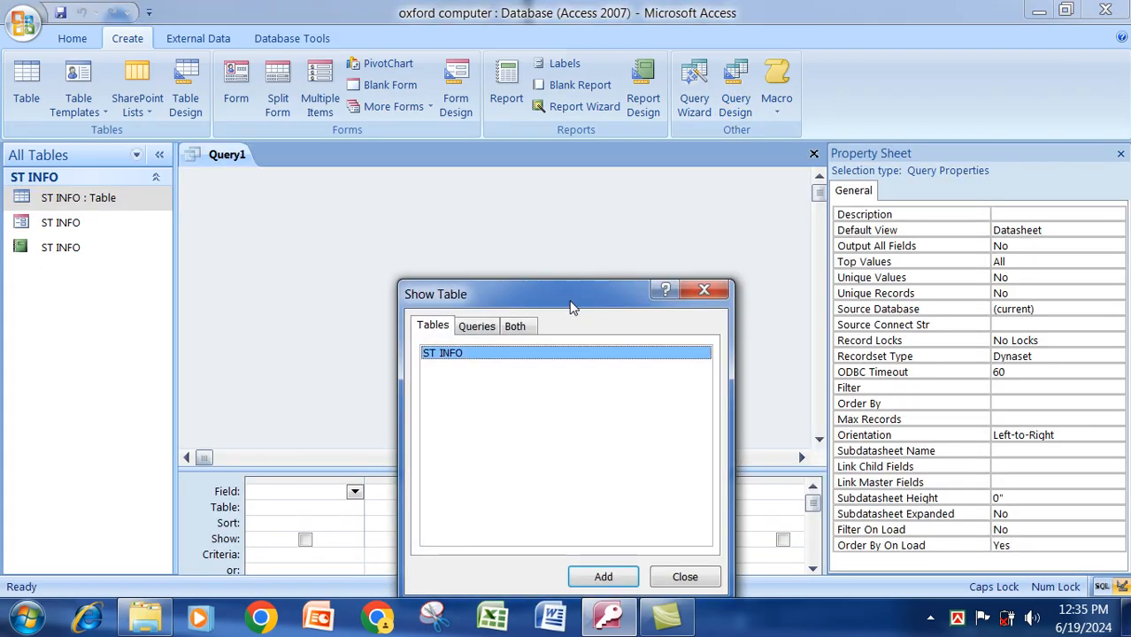
drag(570, 301, 605, 152)
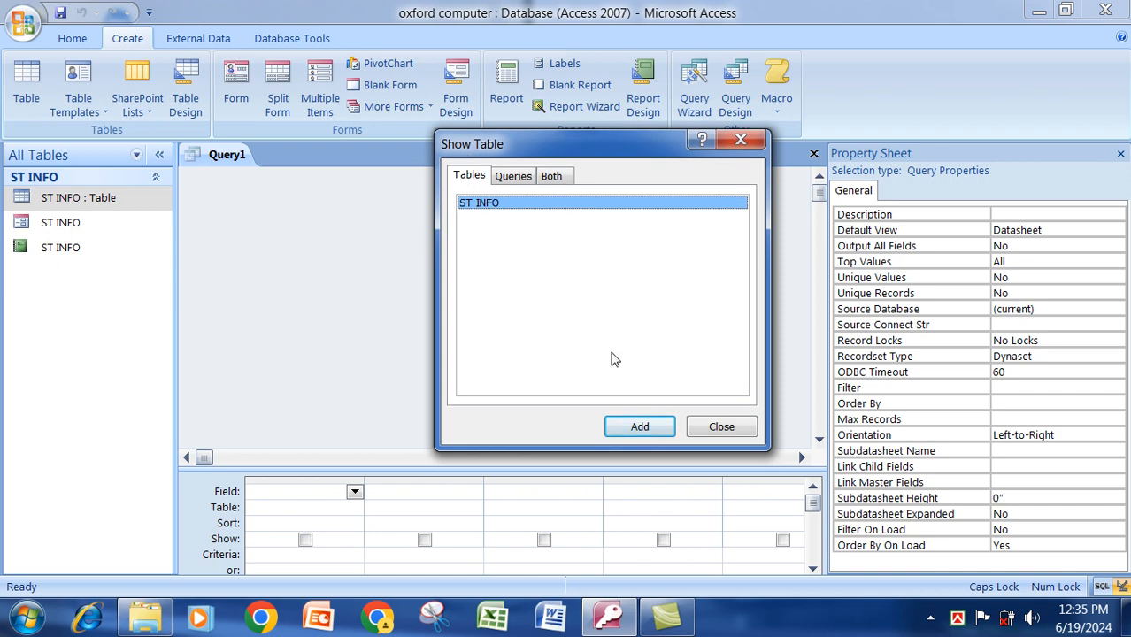
click(635, 425)
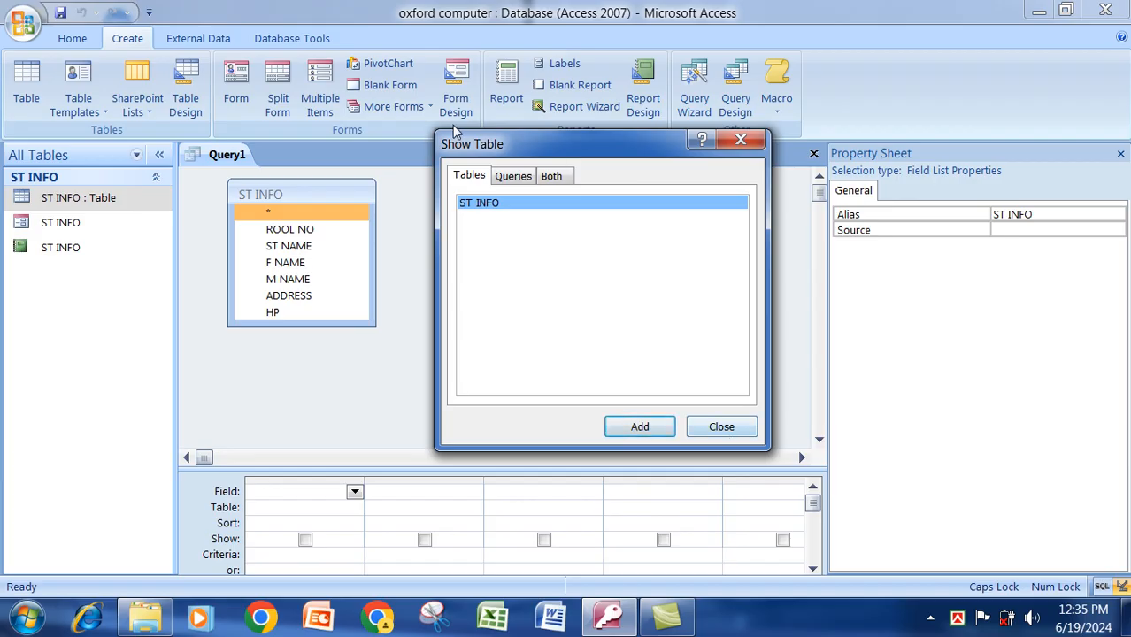
click(721, 428)
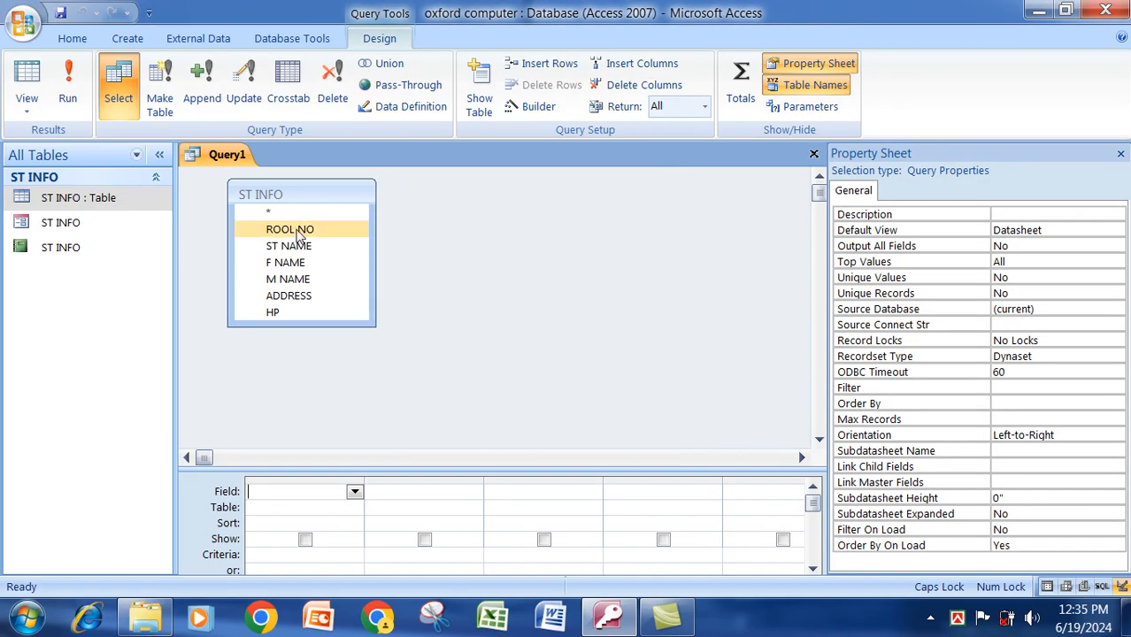
Add all six ST INFO fields, ROOL NO through HP, to the query grid.
click(298, 232)
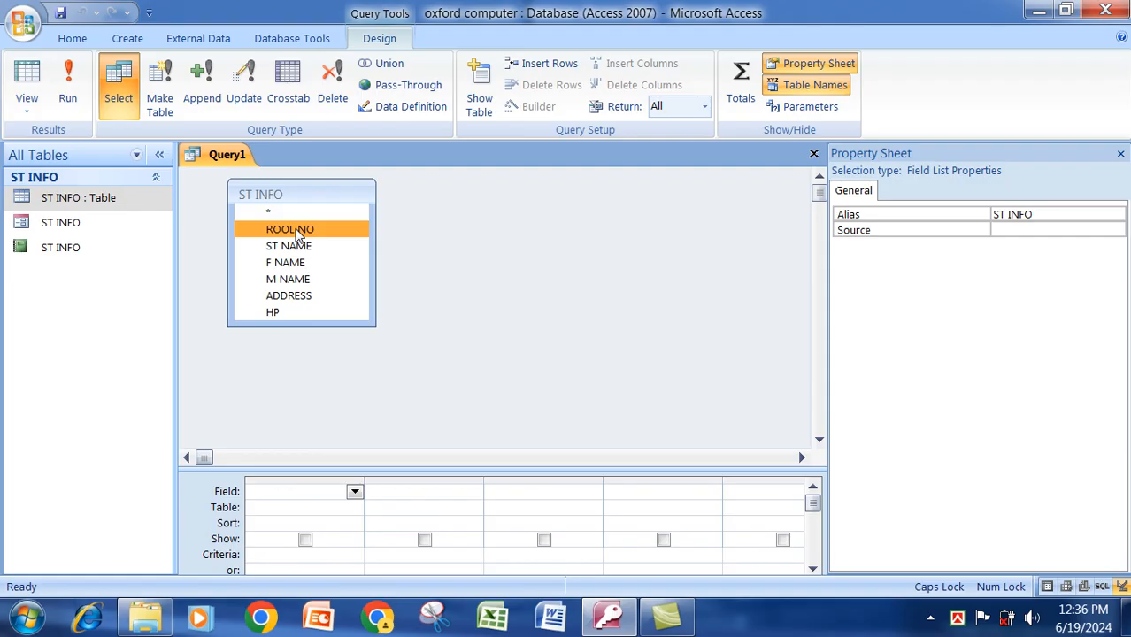
shift+click(282, 316)
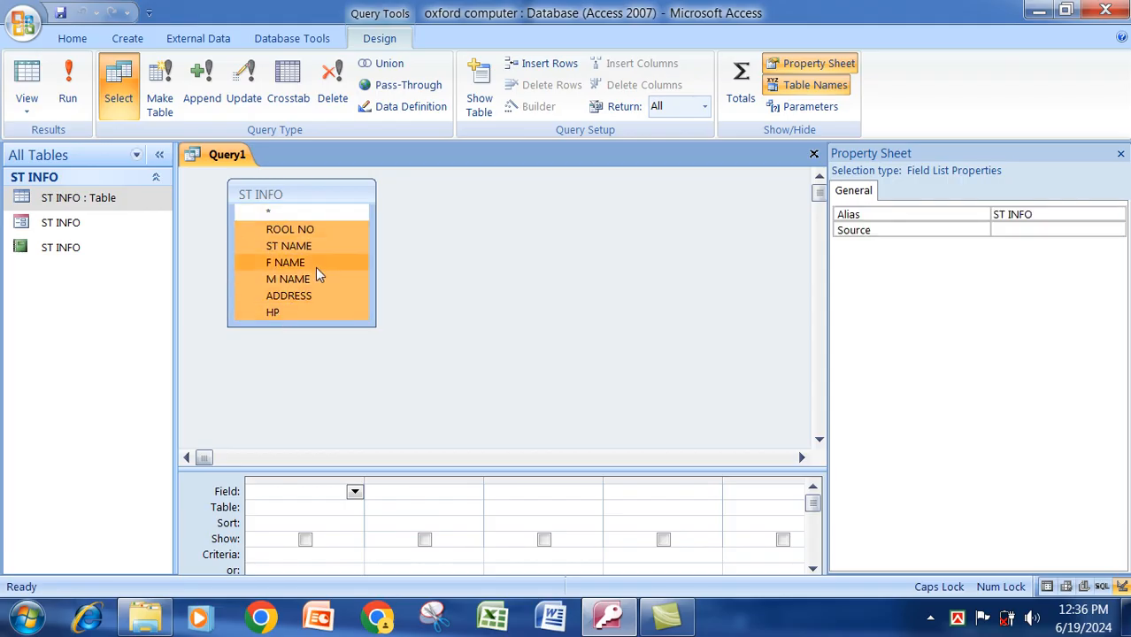
click(305, 228)
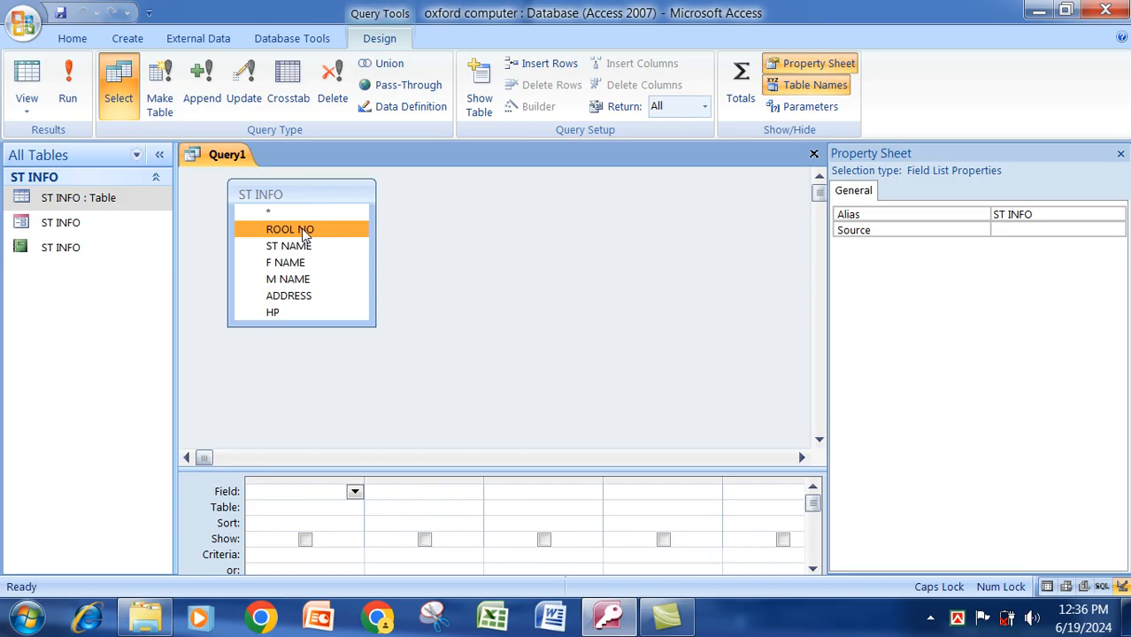
key(shift+End)
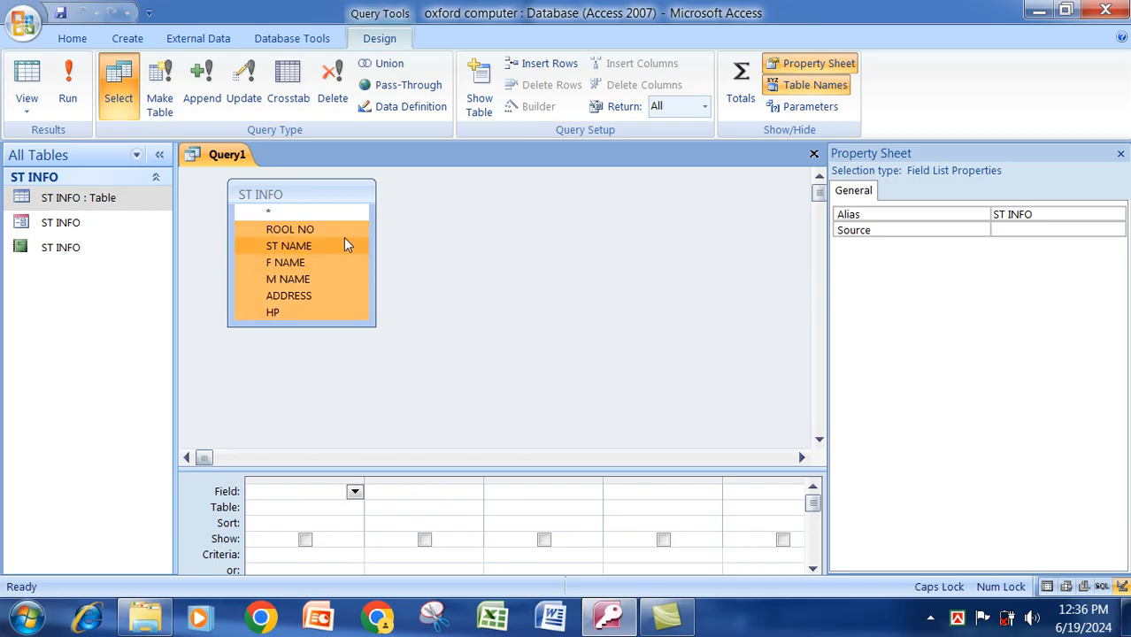
drag(282, 229, 266, 493)
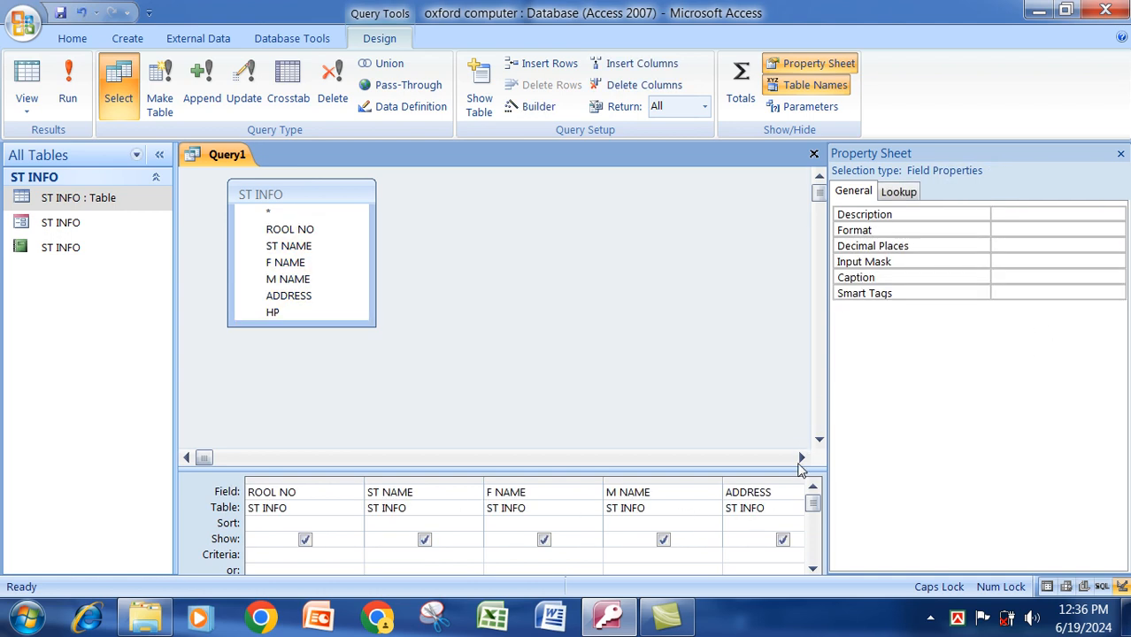
click(752, 558)
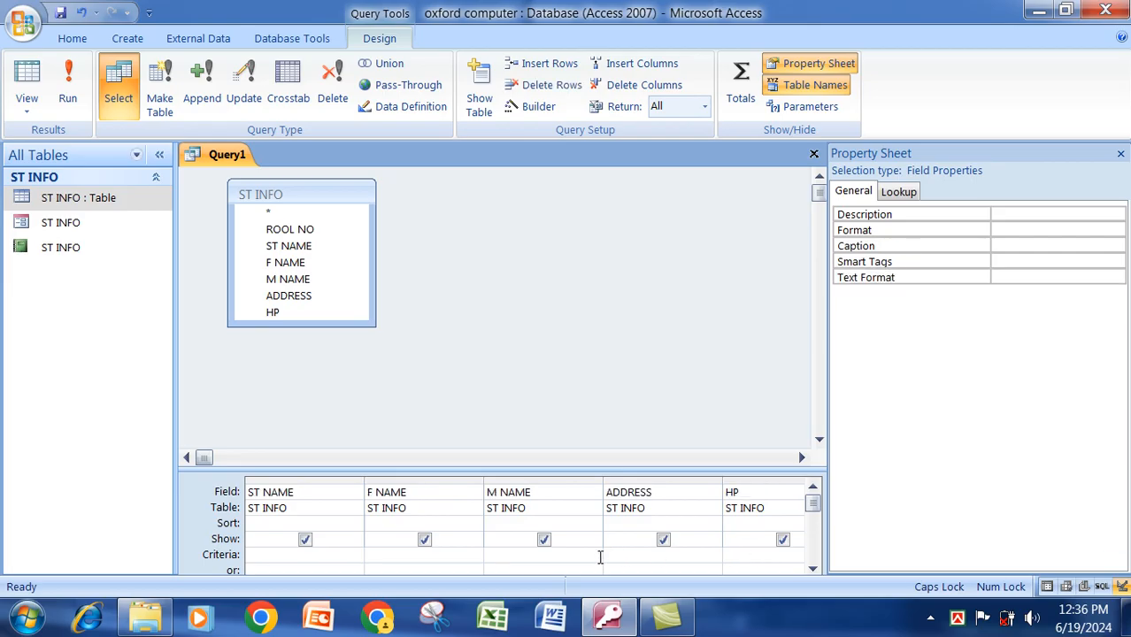
Enter DHK as the ADDRESS criterion and save the query as DHK.
text(DHK)
right_click(239, 155)
click(267, 162)
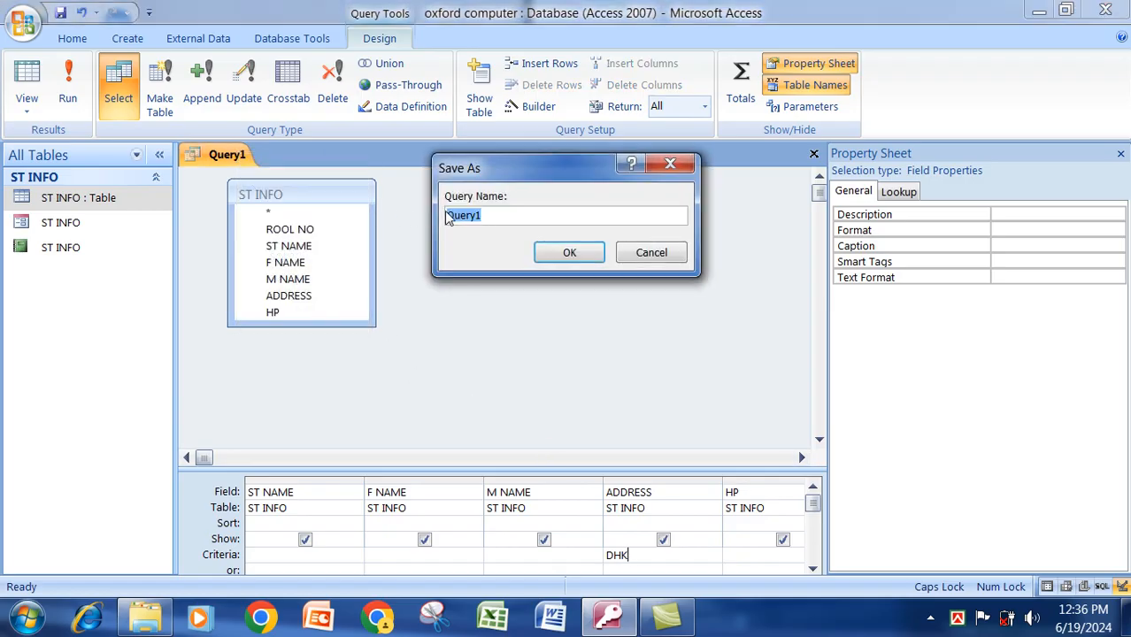
text(DHK)
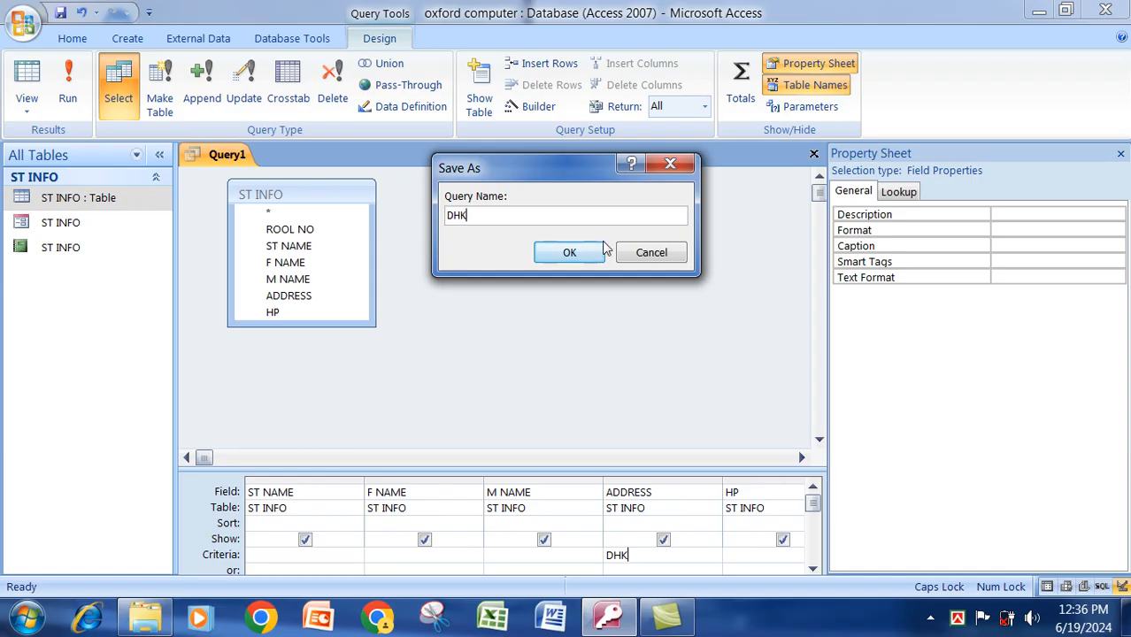
click(569, 253)
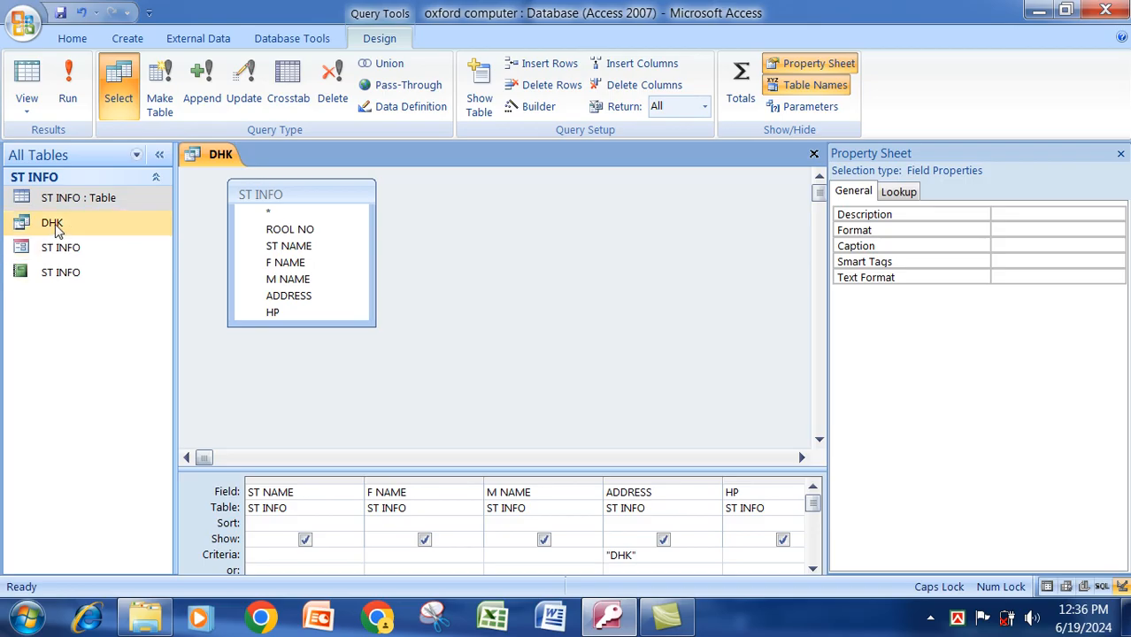
Open the DHK query to show the single matching student record.
click(81, 223)
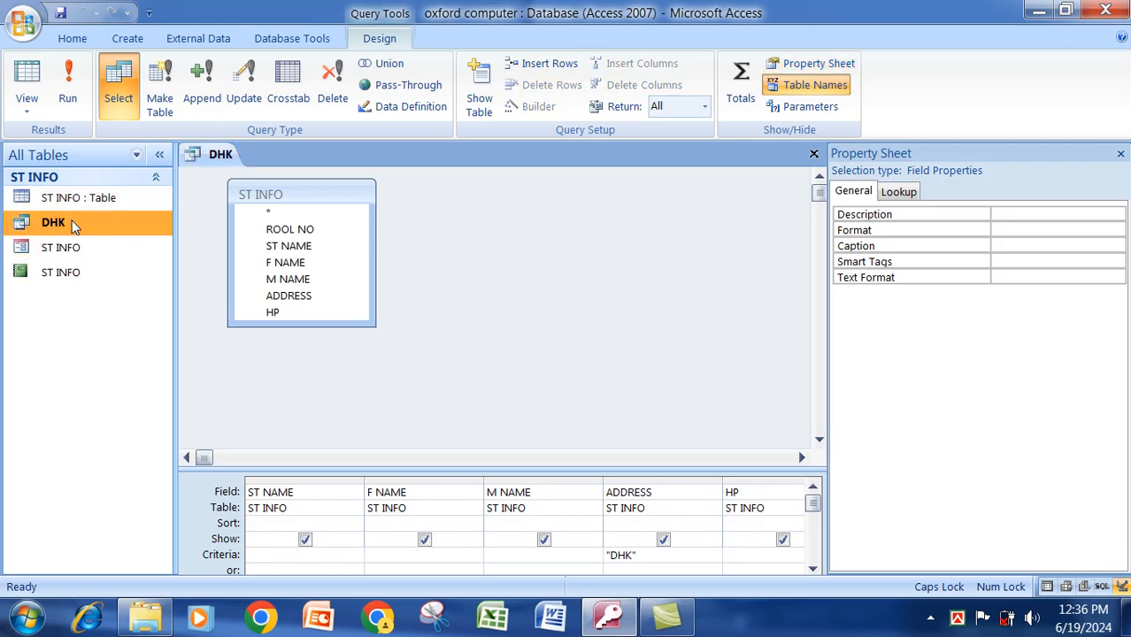
right_click(75, 226)
click(110, 235)
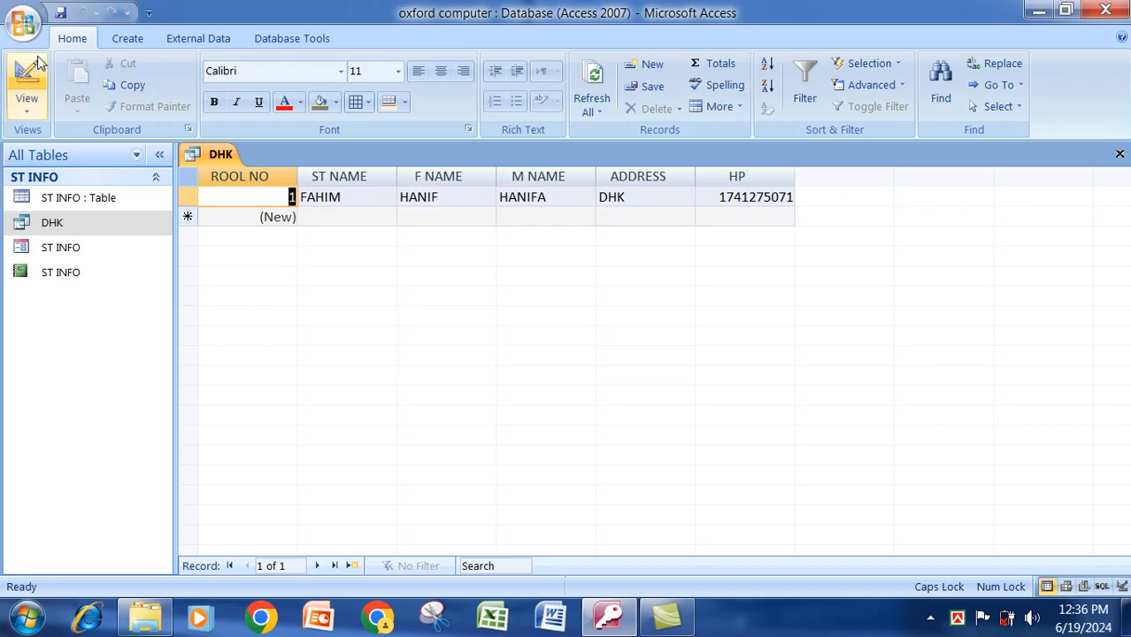
click(131, 40)
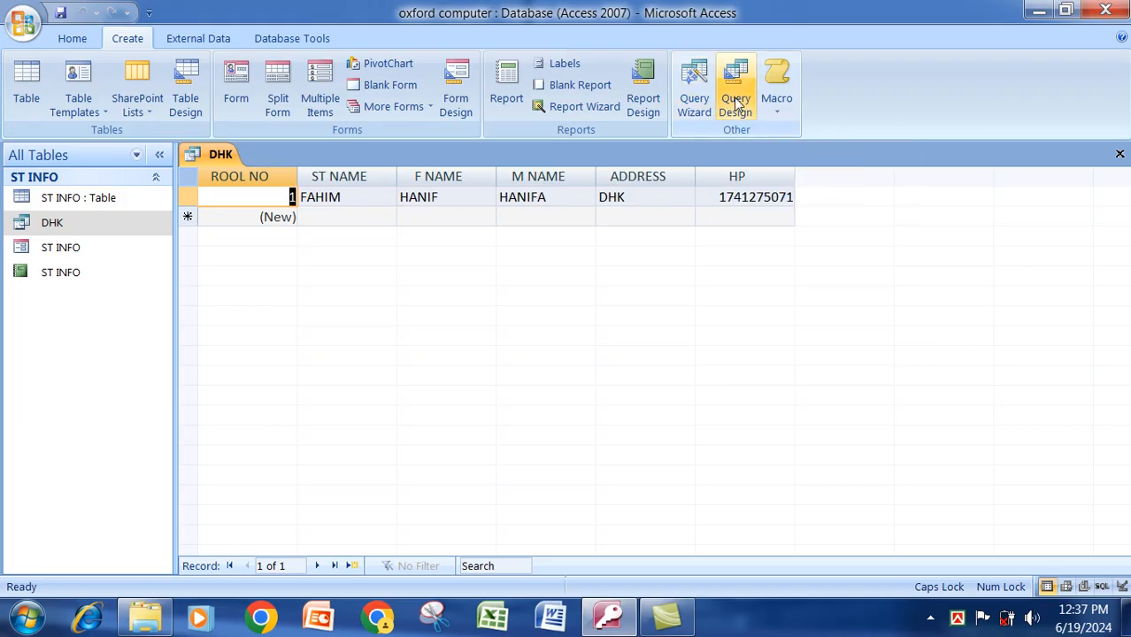
Create a new macro with an OpenForm action that opens the ST INFO form.
click(776, 75)
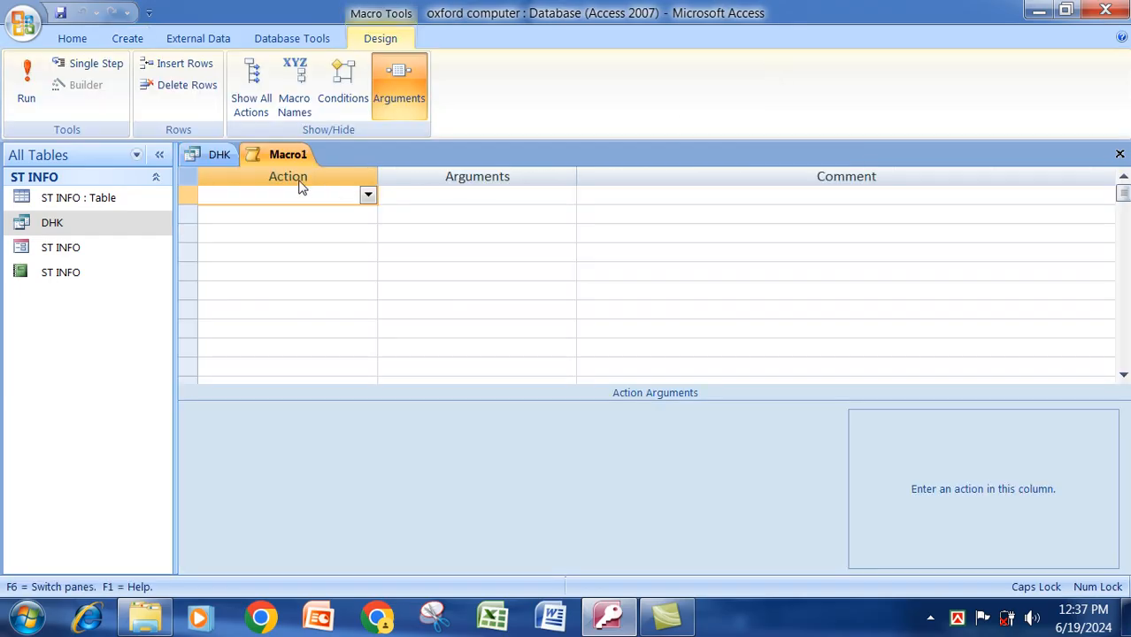
click(367, 196)
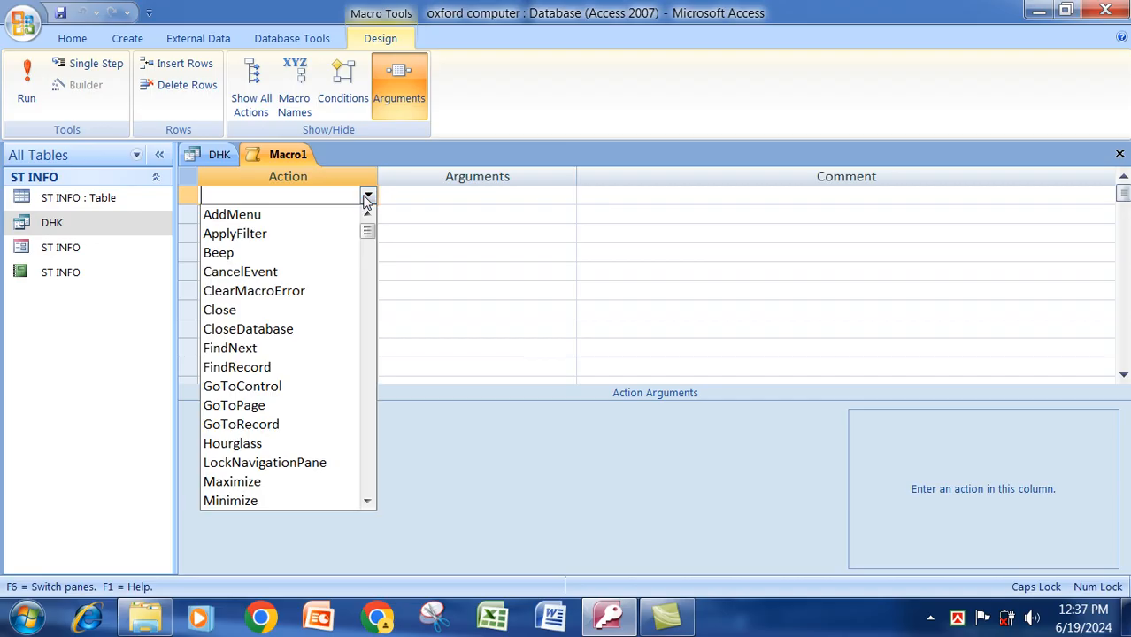
drag(368, 233, 366, 335)
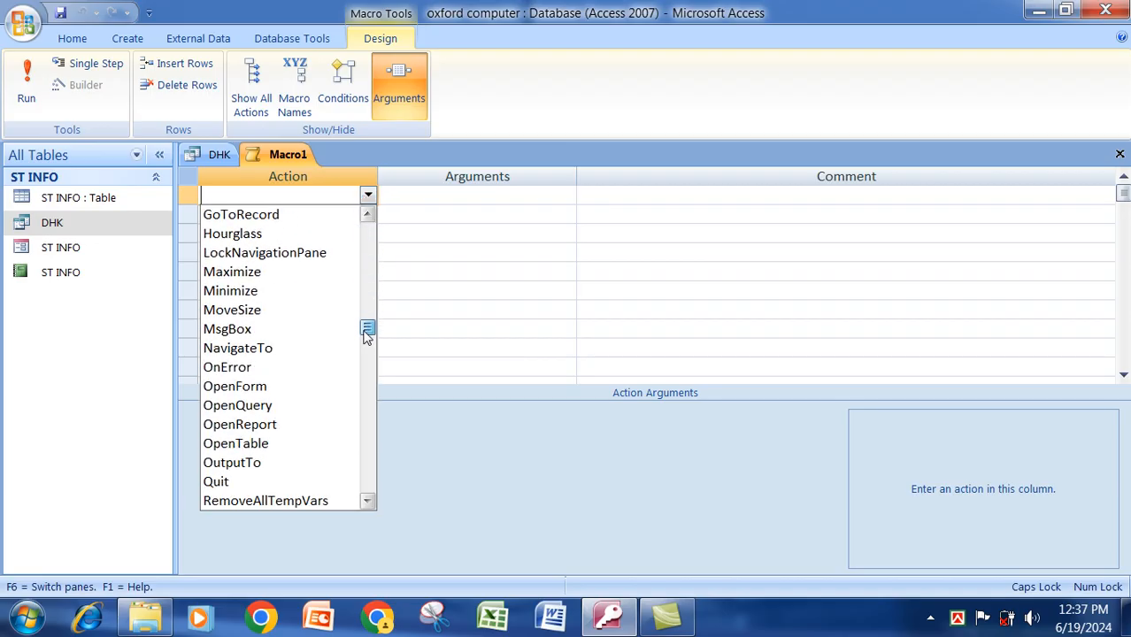
click(241, 386)
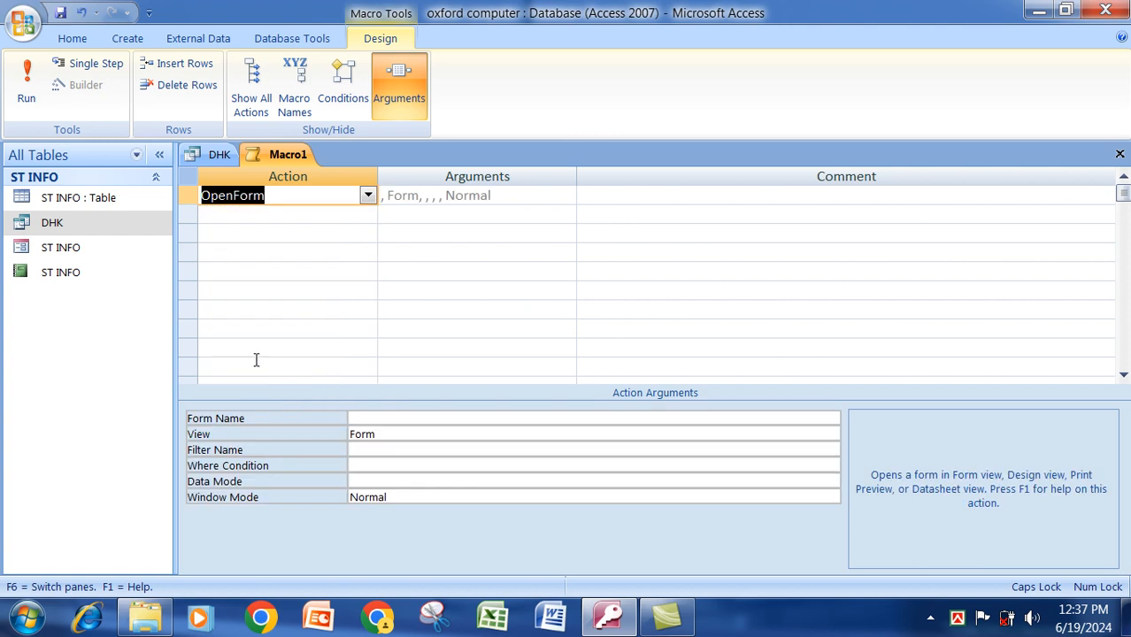
click(379, 418)
click(832, 418)
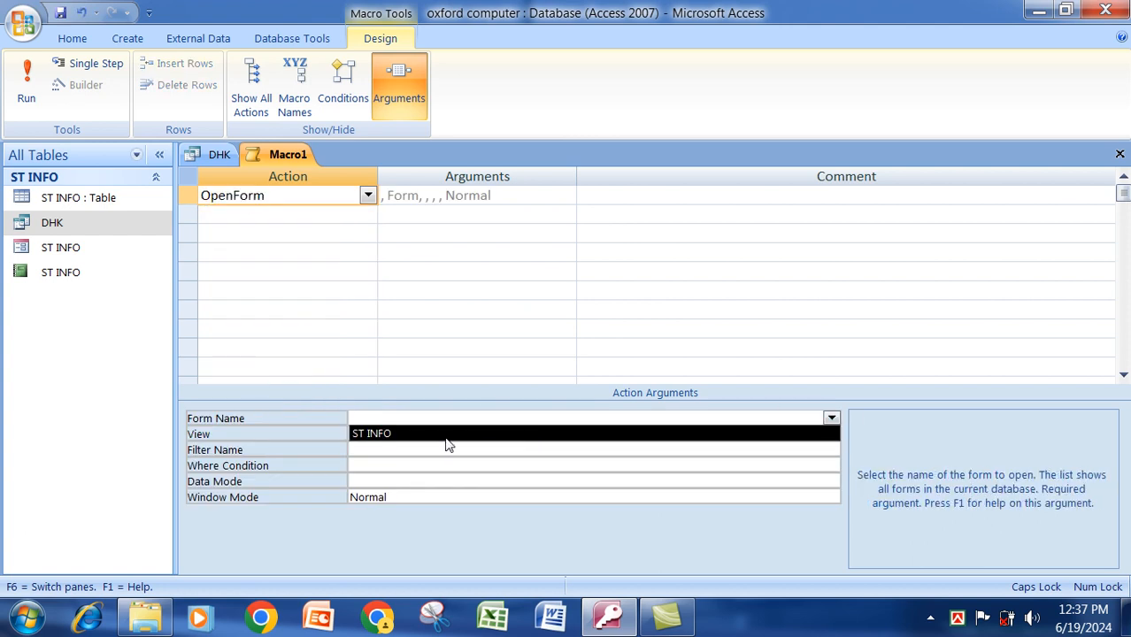
click(416, 434)
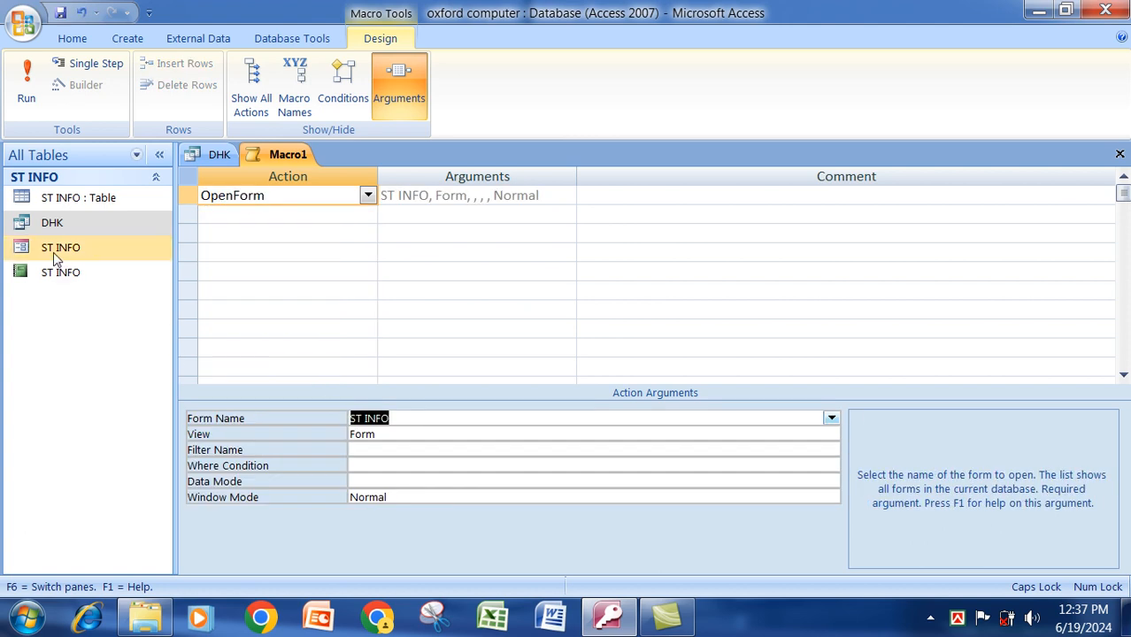
Save the macro as CLASS-01.
right_click(290, 158)
click(329, 174)
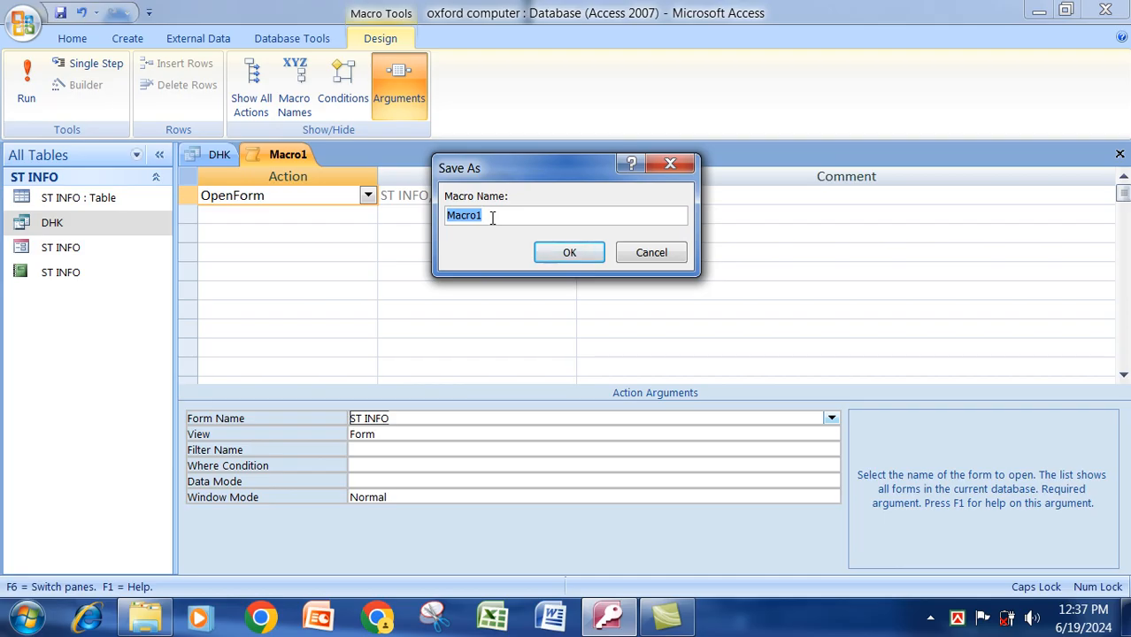
text(CLASS-01)
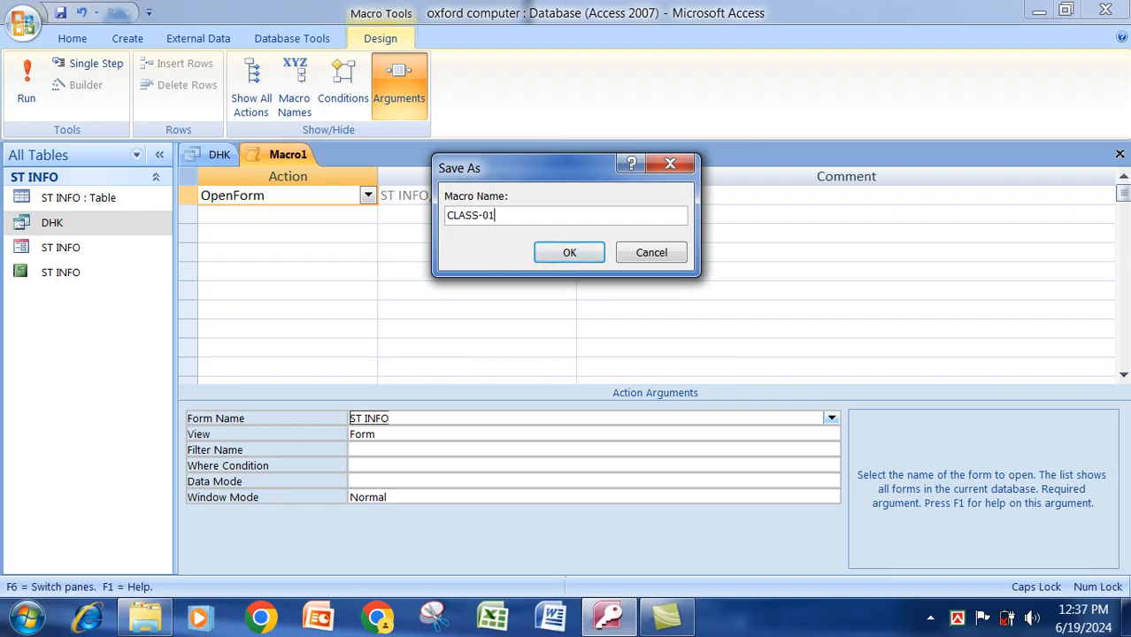
click(573, 253)
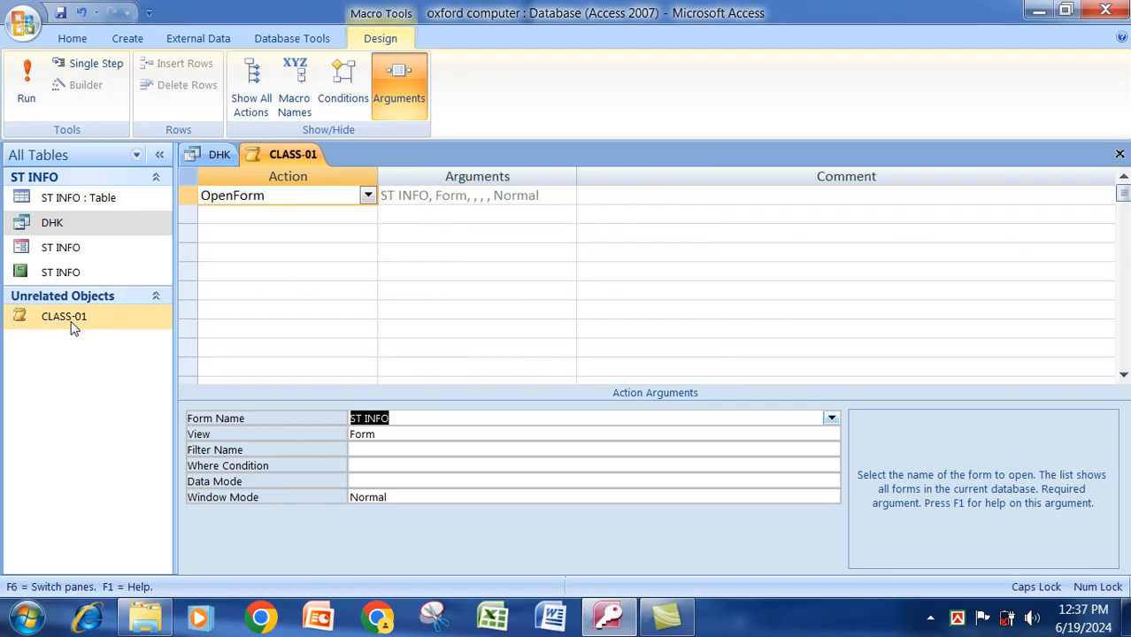
click(74, 327)
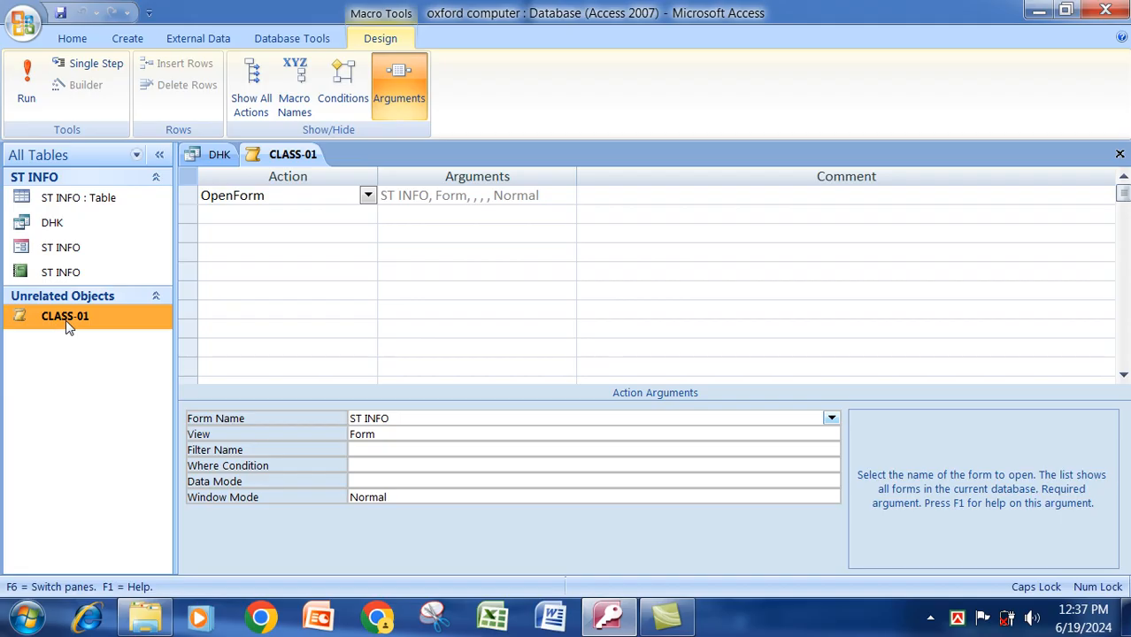
click(83, 45)
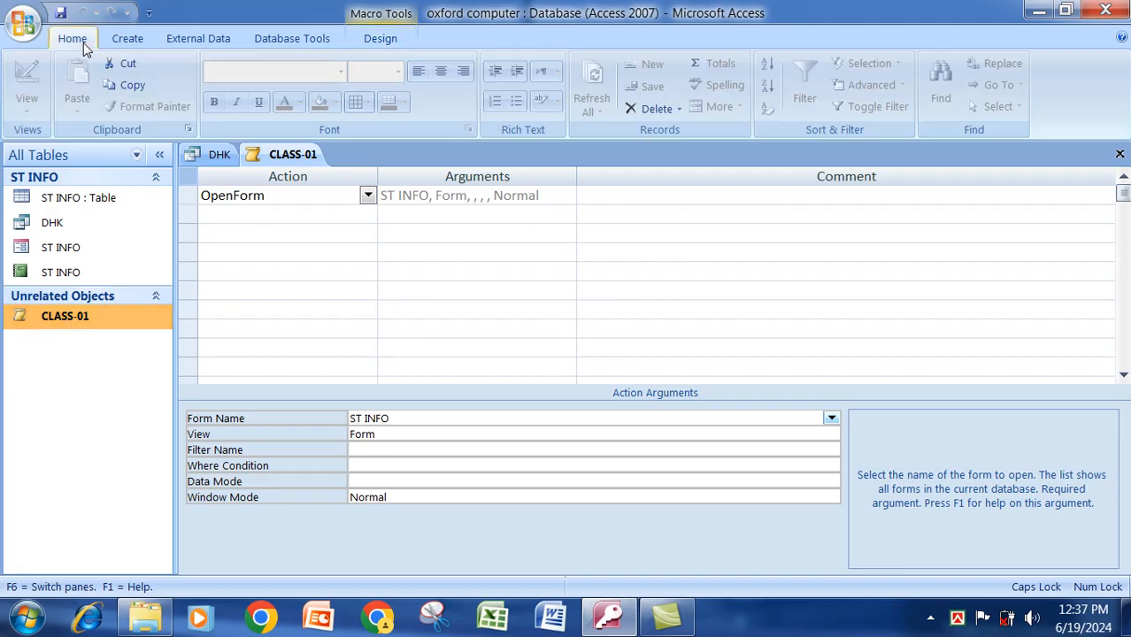
Create a new blank form in Design view and hide its grid.
click(126, 41)
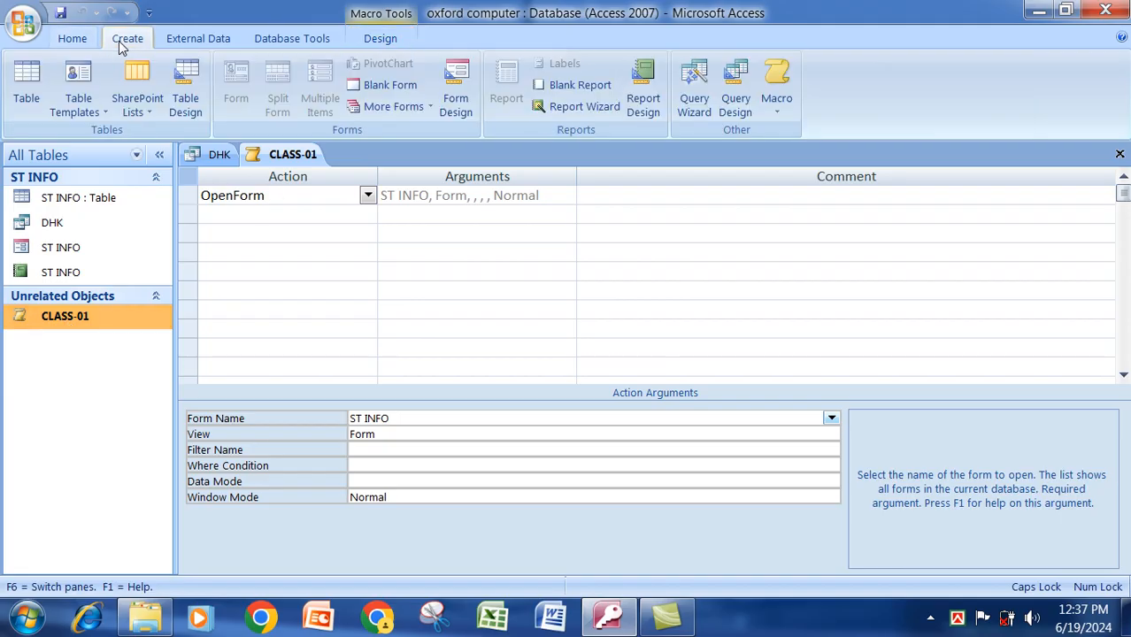
click(456, 96)
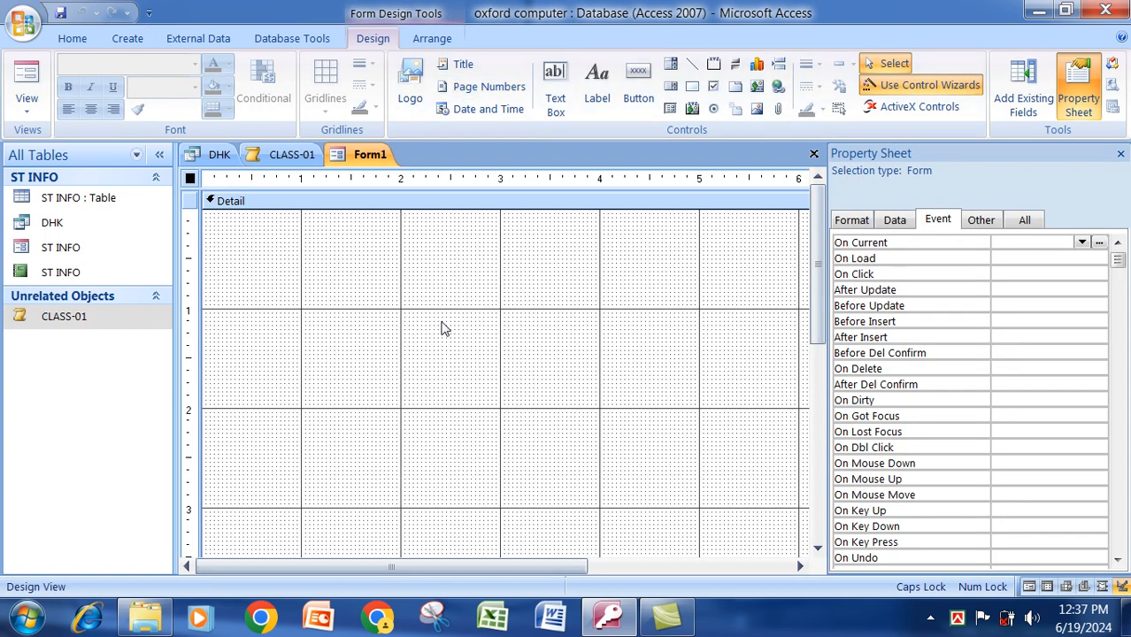
right_click(444, 258)
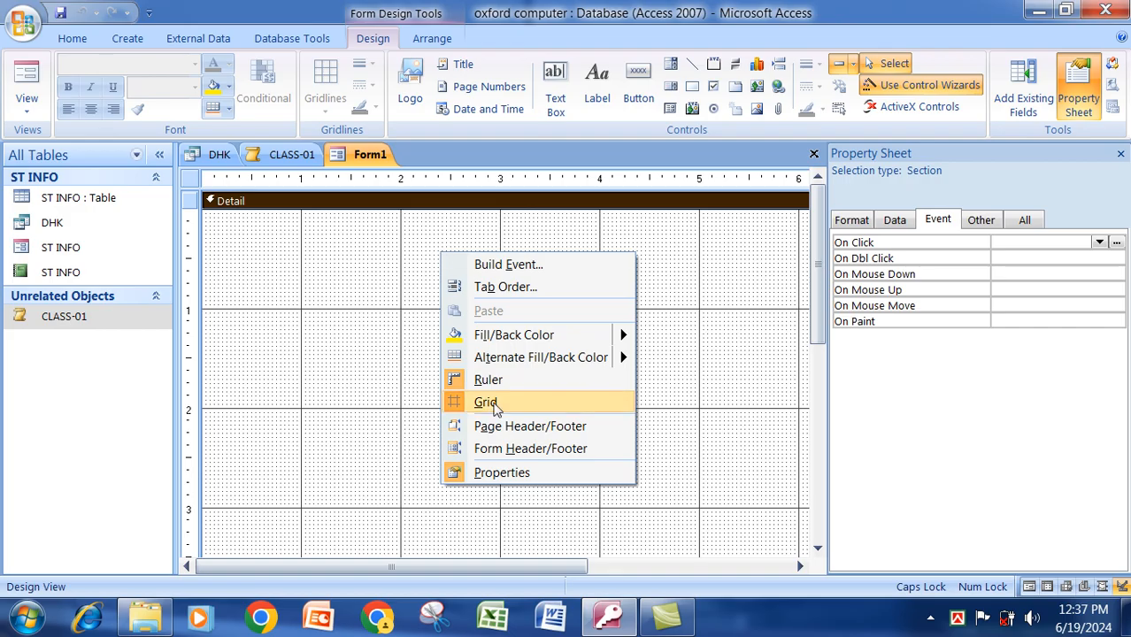
click(489, 403)
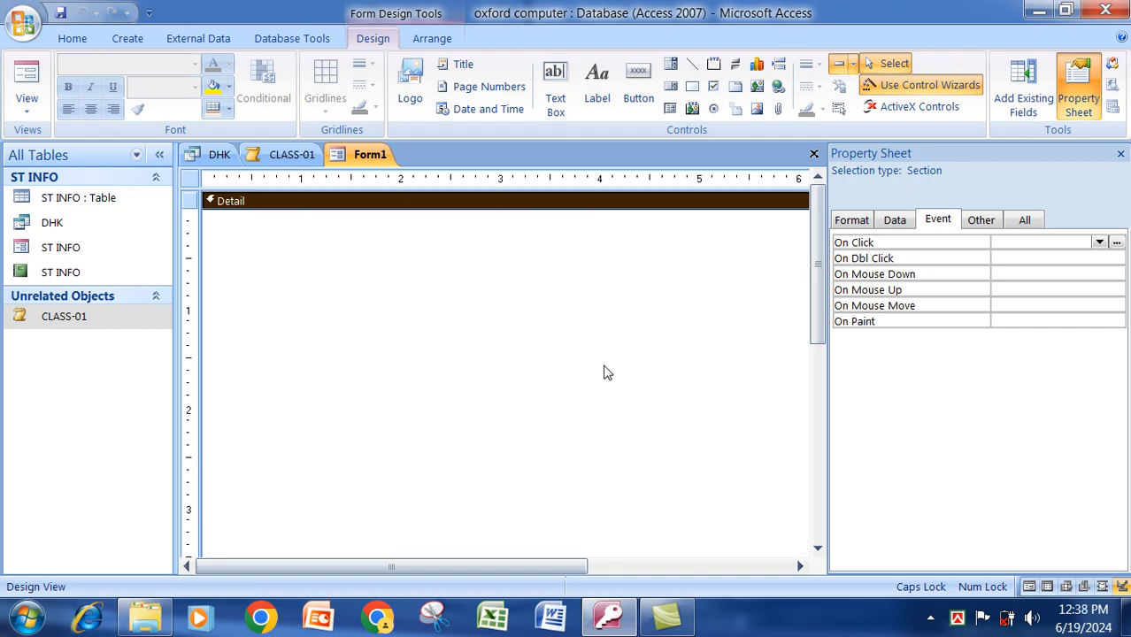
Fill the form's Detail section with light green.
right_click(427, 262)
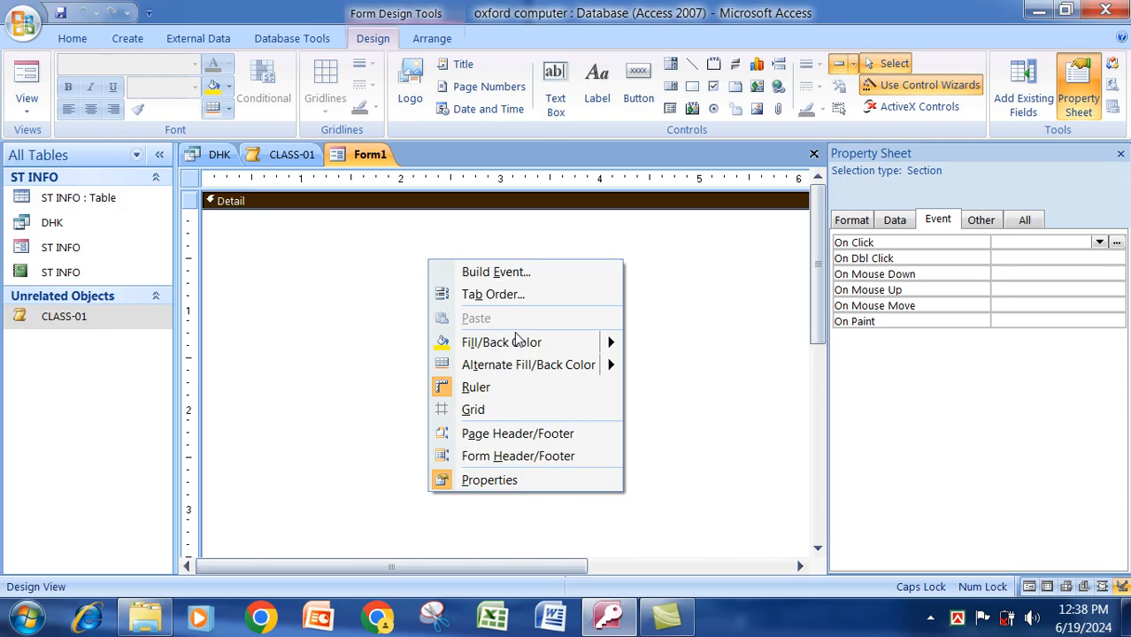
mouse_move(518, 344)
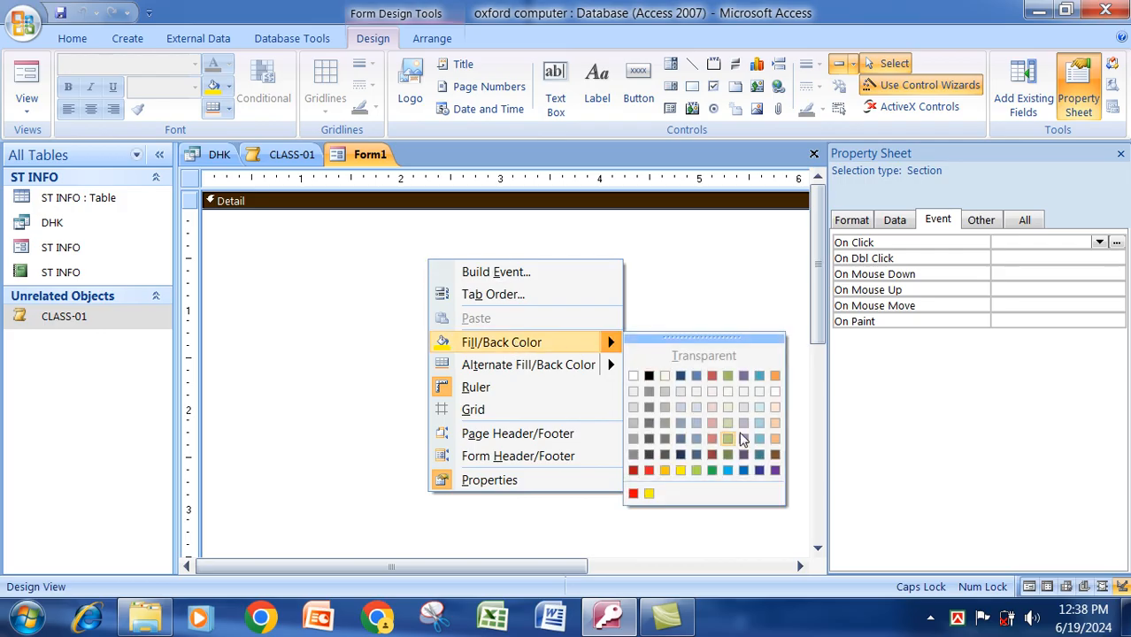
click(696, 470)
click(450, 363)
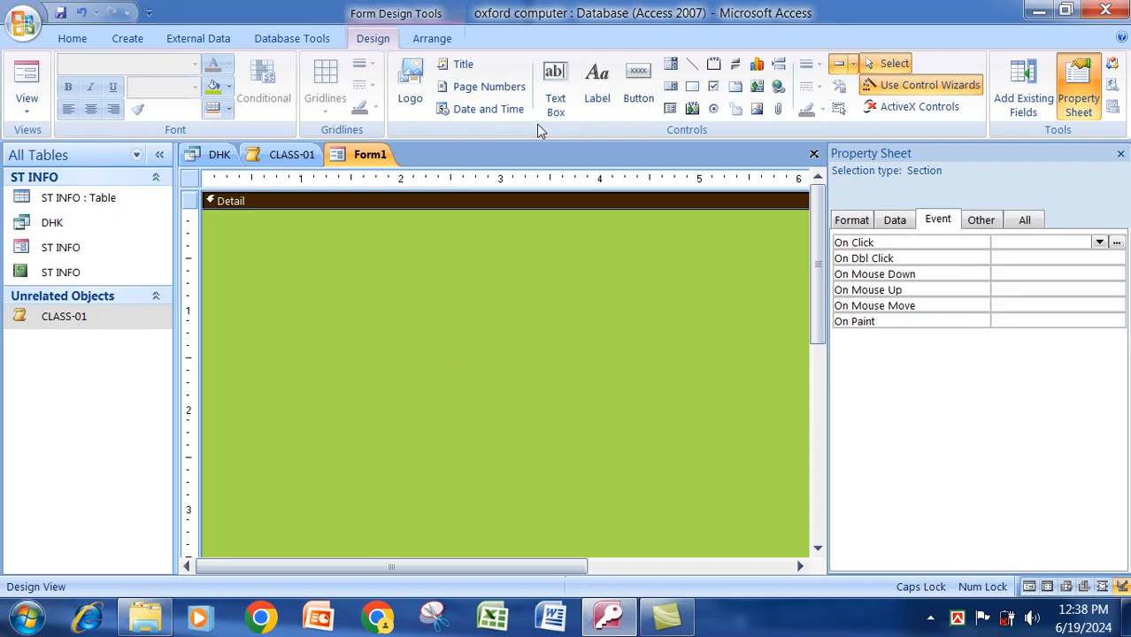
Draw a title label across the form's top and type OXFORD IT SCHOOL in it.
click(597, 97)
drag(261, 228, 767, 276)
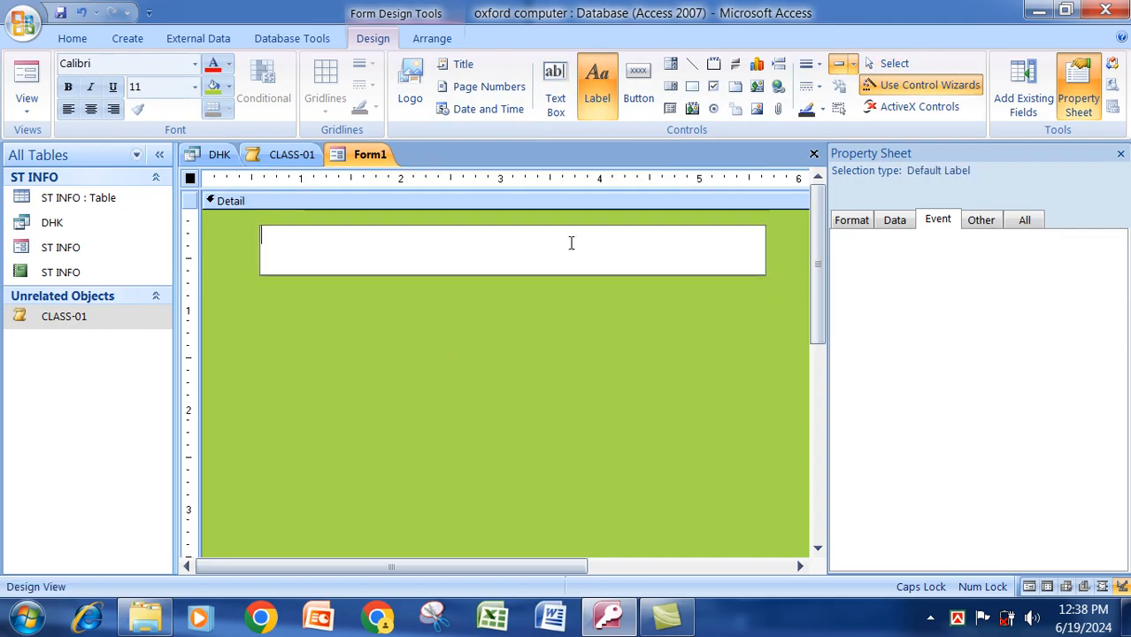
text(OXFORD IF)
key(BackSpace)
text(T SCHOO)
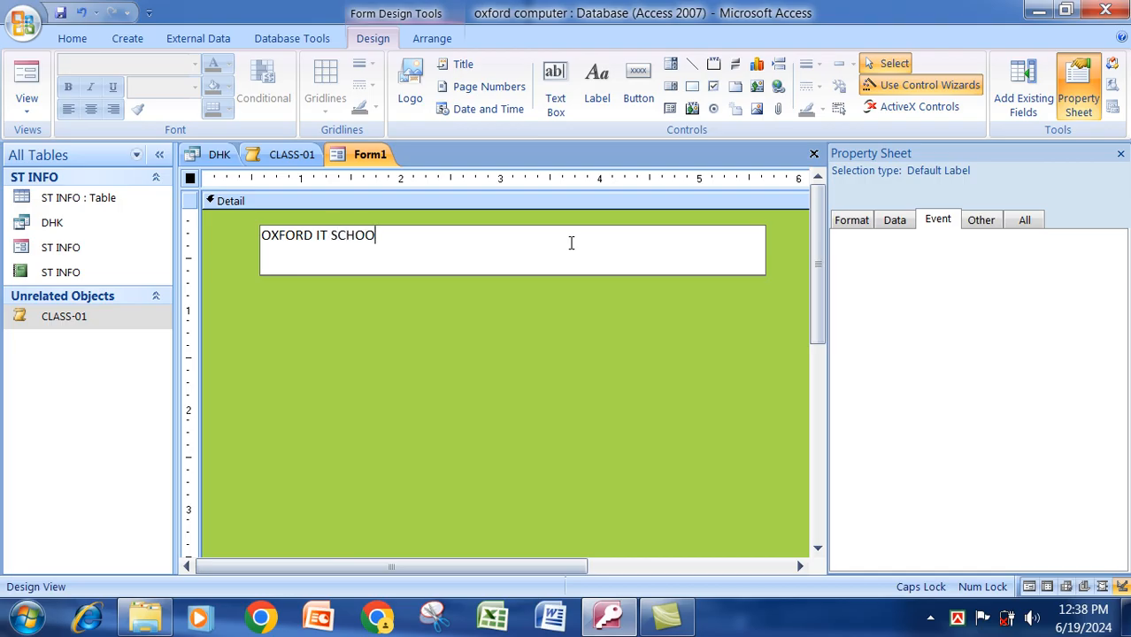
text(KL)
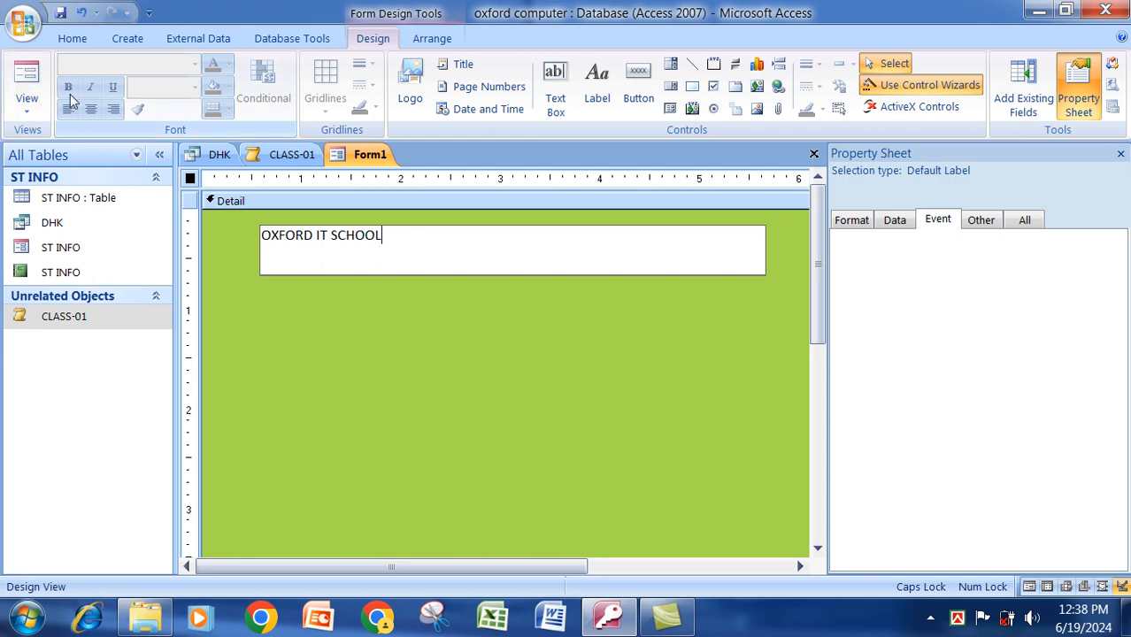
click(378, 297)
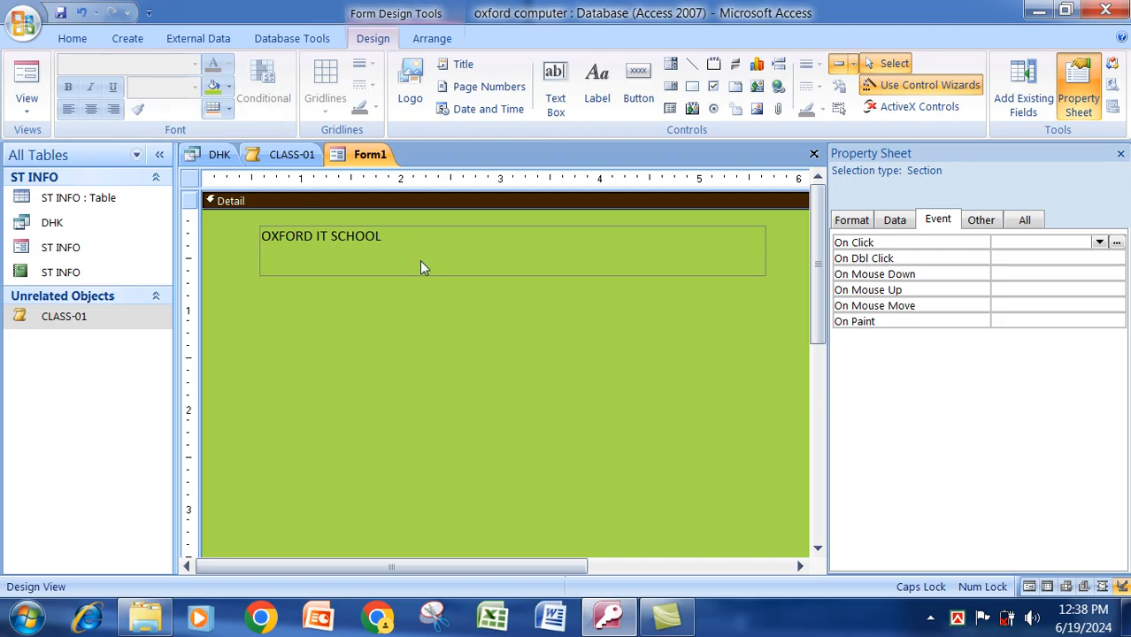
Make the OXFORD IT SCHOOL title centred, bold and red.
click(421, 262)
click(88, 116)
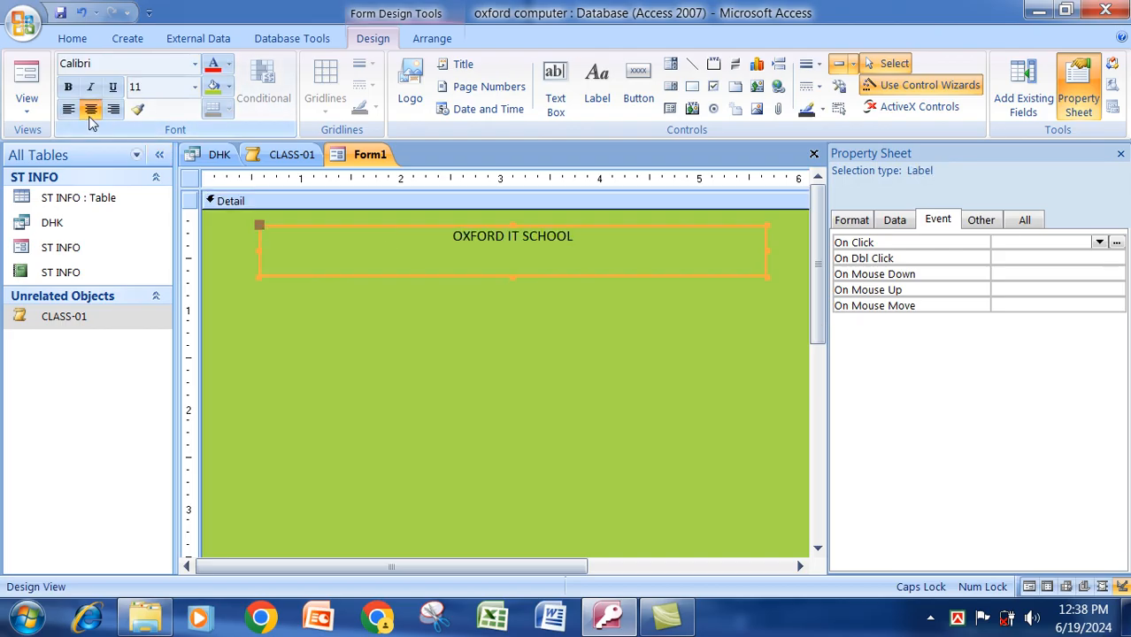
click(67, 86)
click(229, 69)
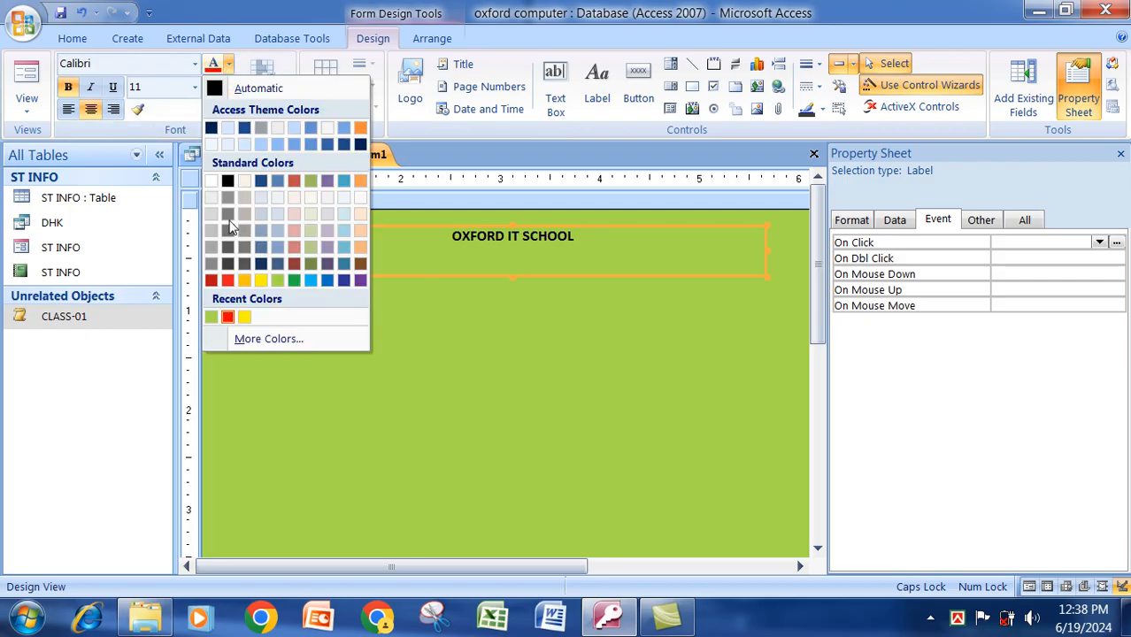
click(228, 65)
click(228, 64)
click(228, 281)
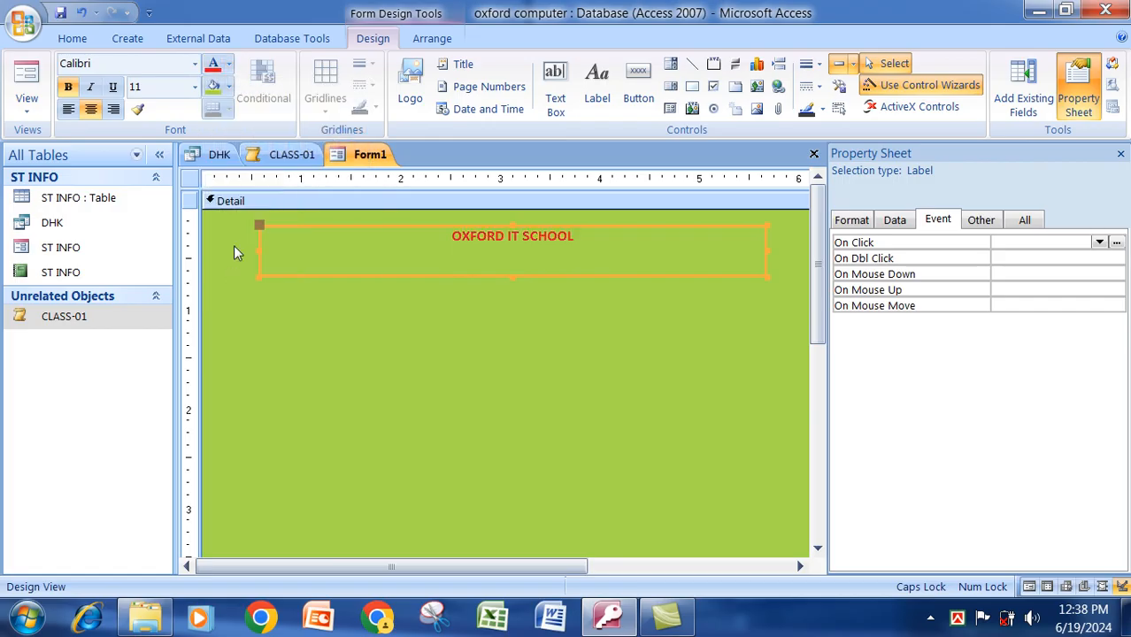
Give the title label a dark blue background and font size 26.
click(229, 88)
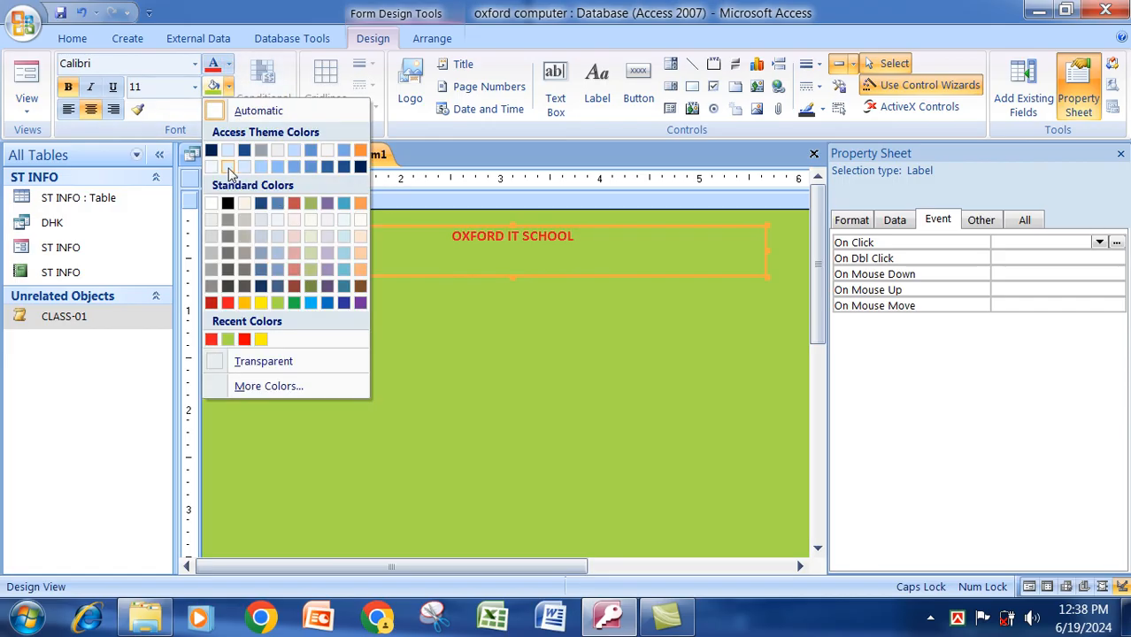
click(343, 304)
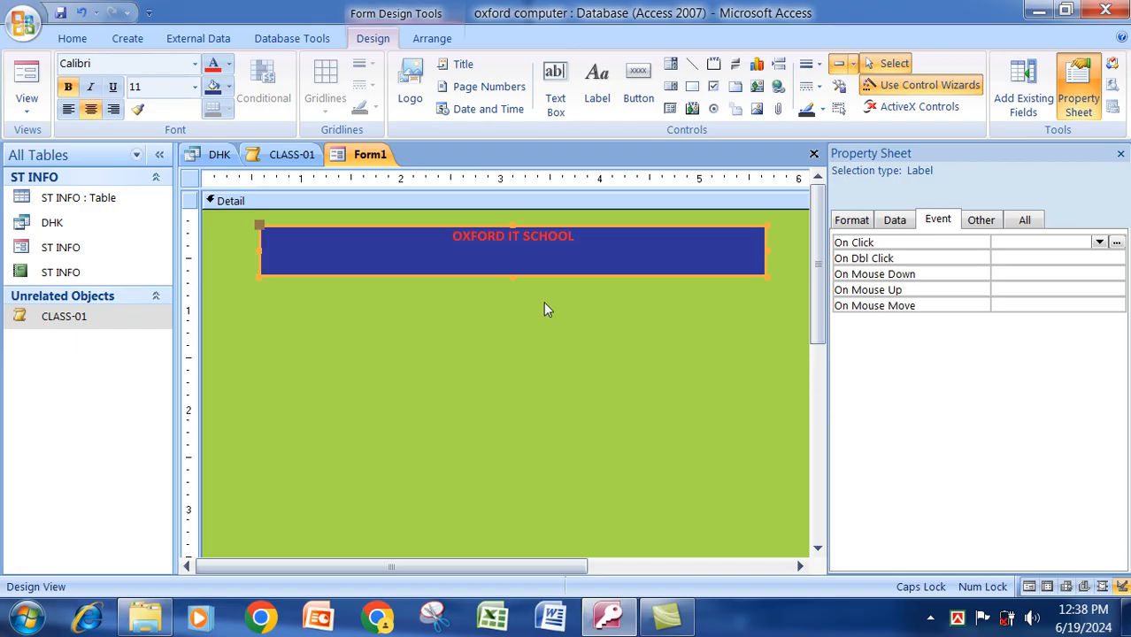
click(195, 86)
click(173, 301)
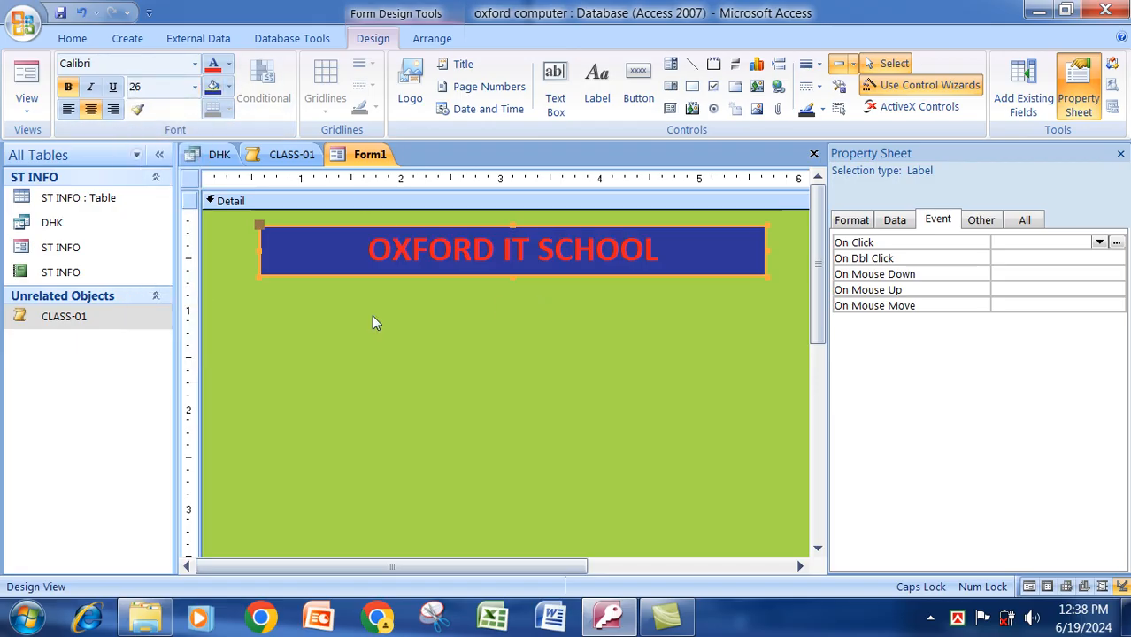
click(742, 332)
drag(818, 266, 817, 302)
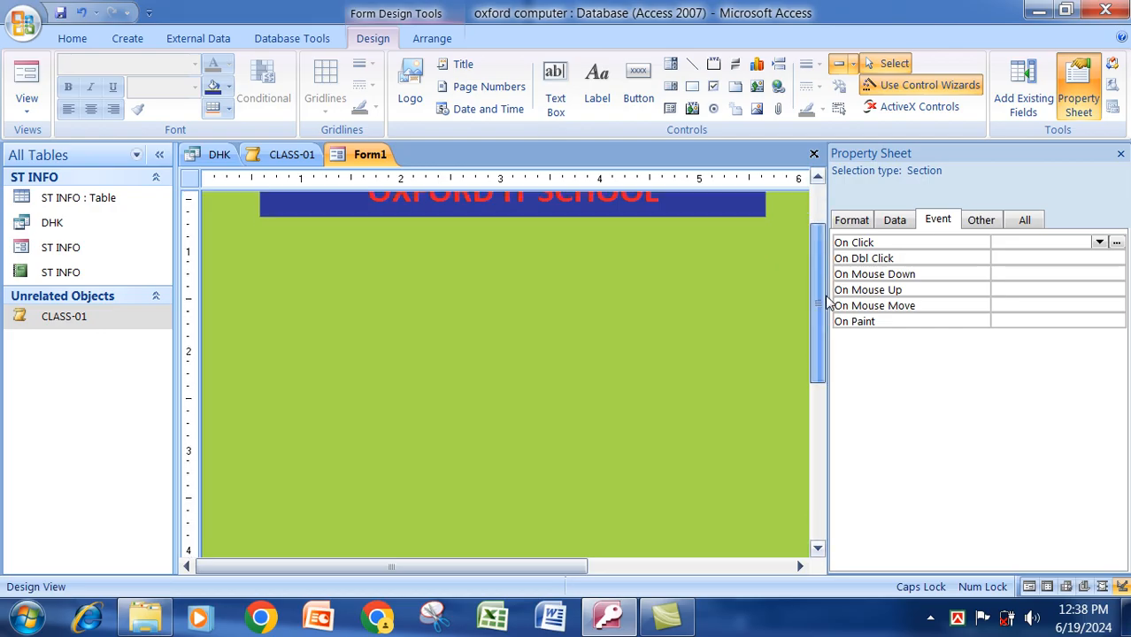
Insert the Chrysanthemum picture from Sample Pictures in a frame below the title.
click(757, 108)
drag(259, 246, 778, 470)
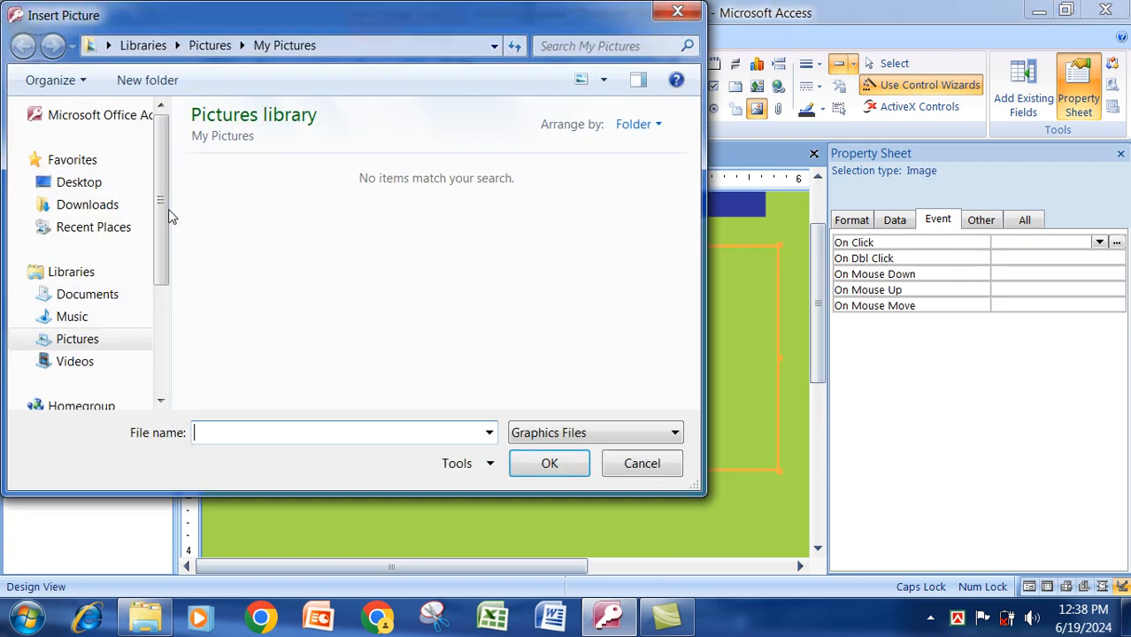
click(84, 341)
double_click(234, 212)
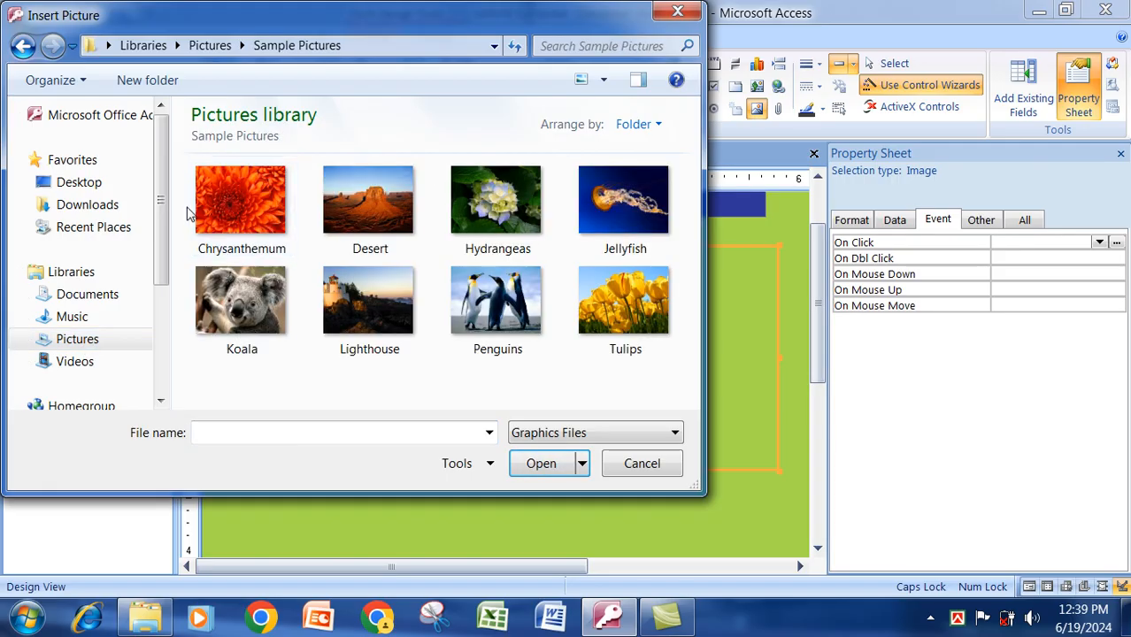
click(210, 206)
click(557, 461)
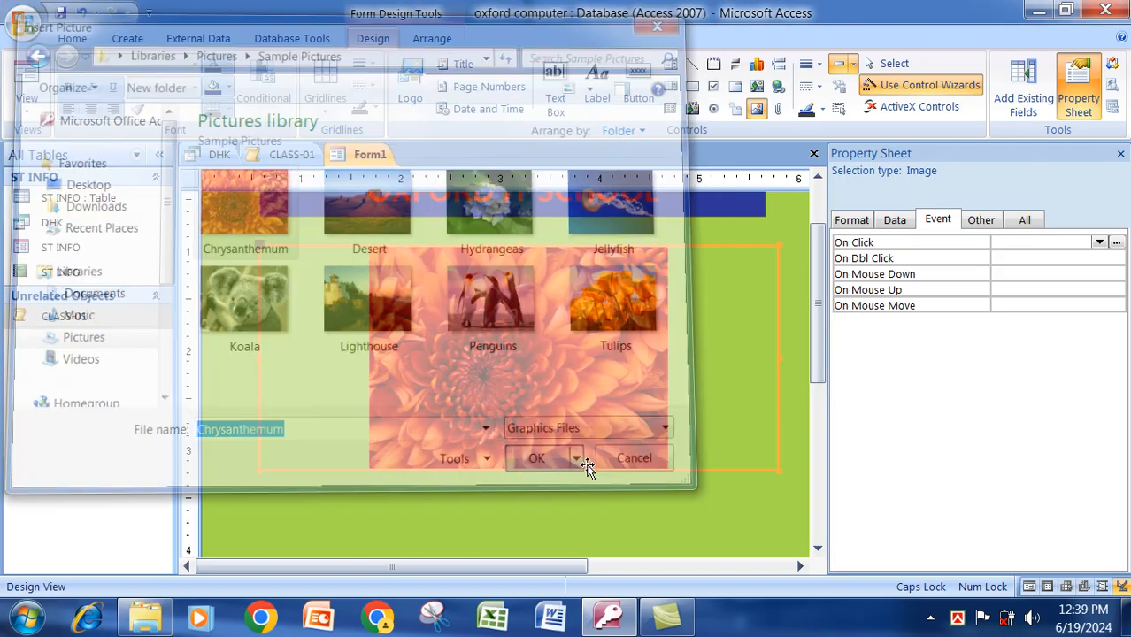
click(732, 474)
drag(821, 352, 823, 390)
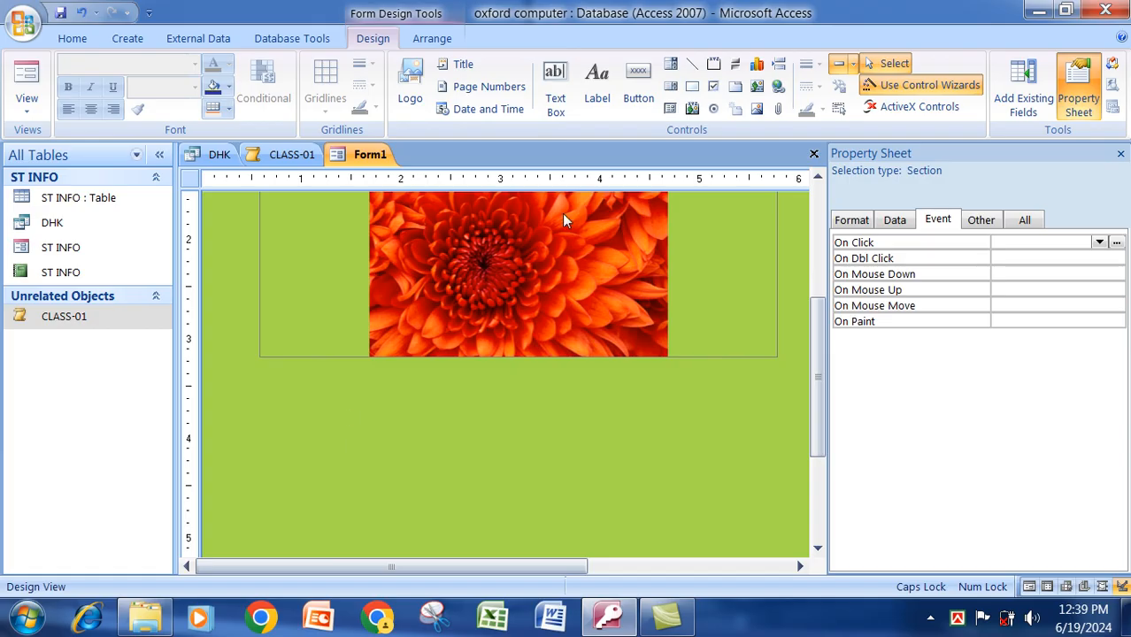
click(638, 84)
Draw a button below the picture that runs the CLASS-01 macro On Click.
drag(269, 413, 454, 487)
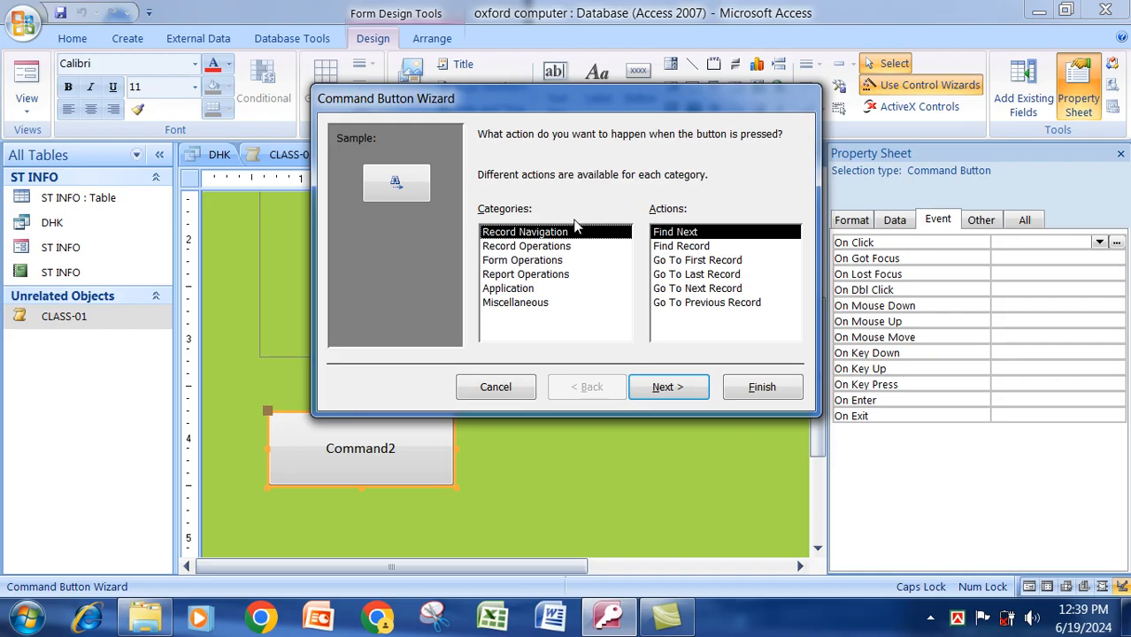
click(511, 393)
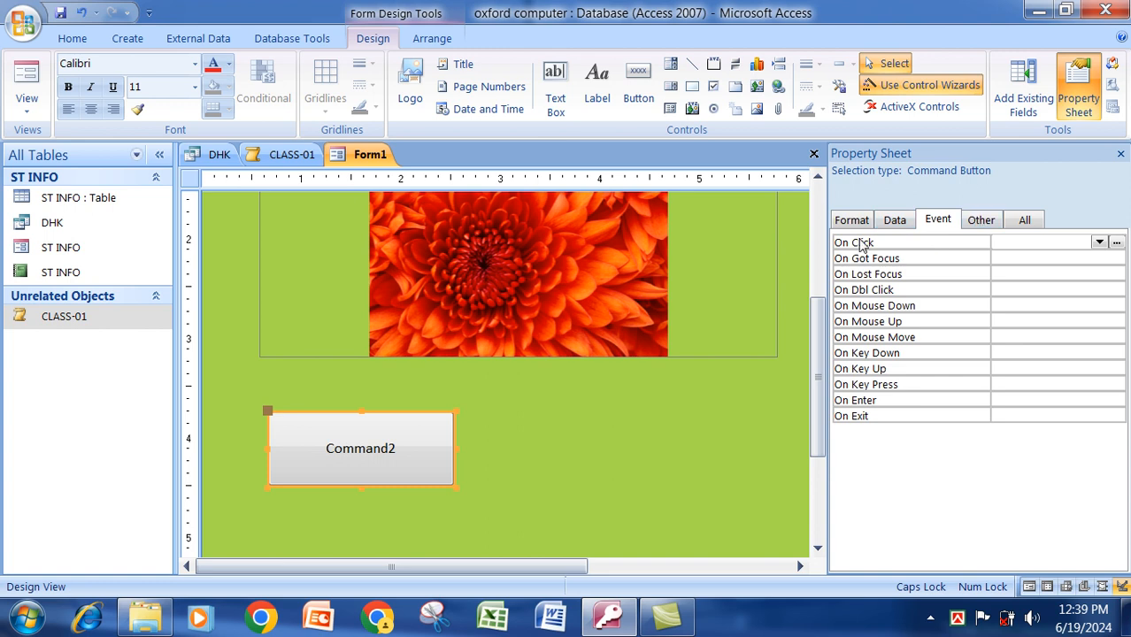
click(1098, 243)
click(1024, 273)
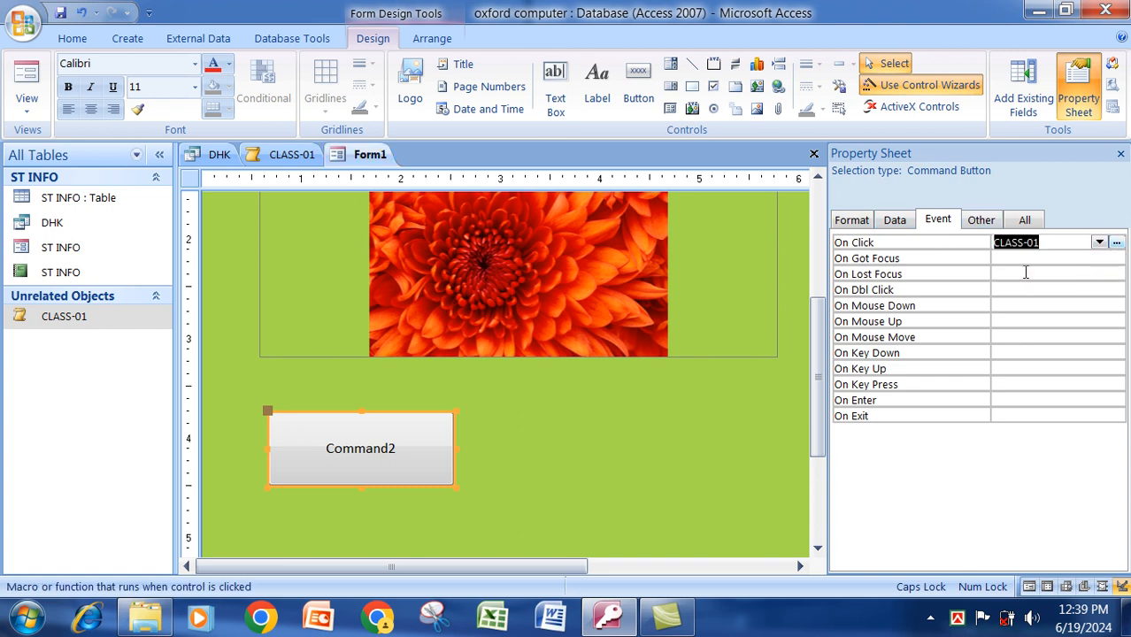
Change the button's caption to CLASS-01.
click(581, 443)
click(330, 447)
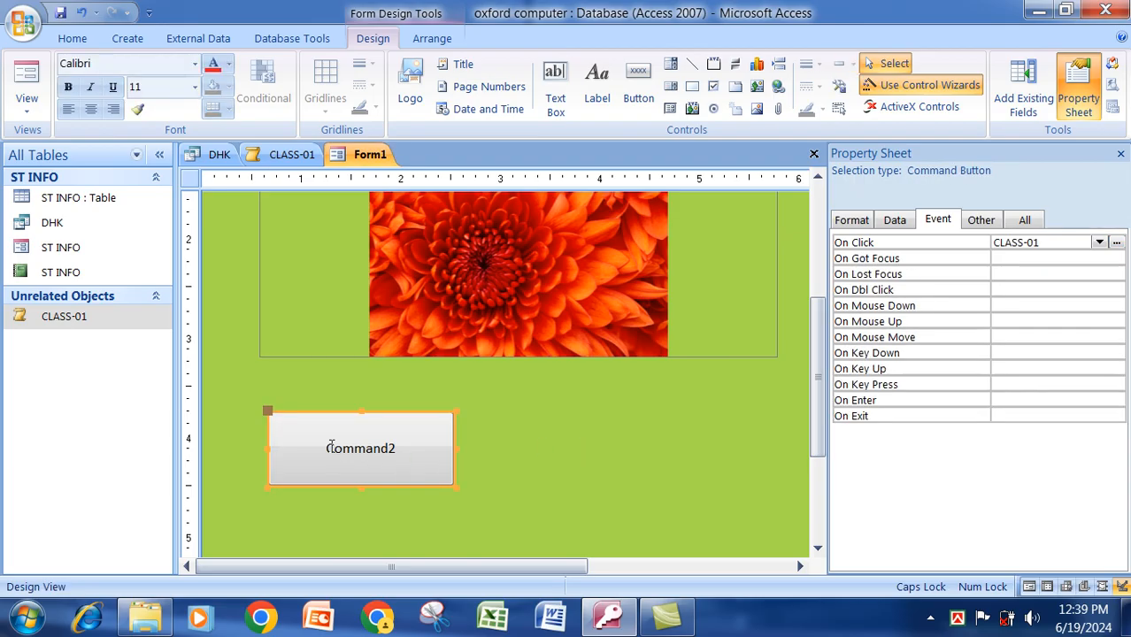
drag(332, 447, 424, 445)
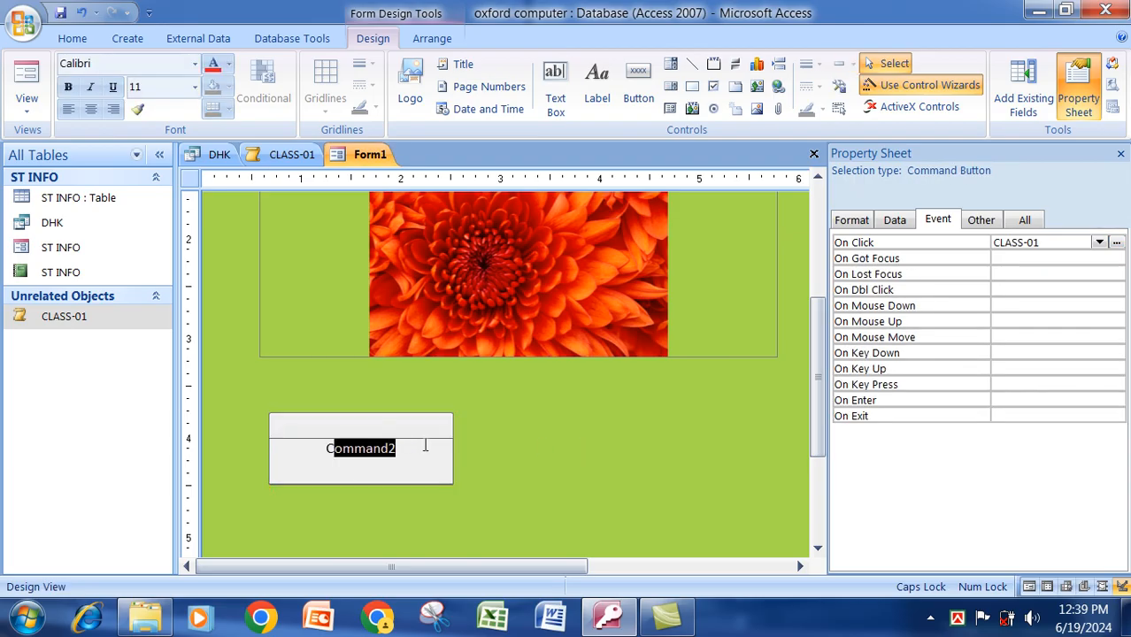
text(LASS)
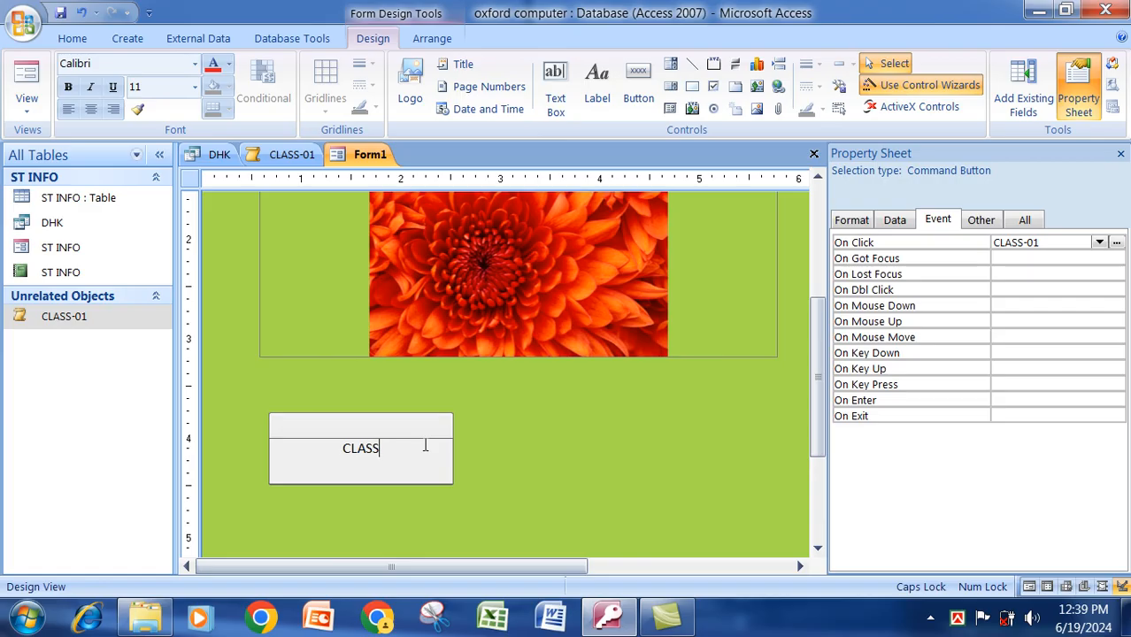
text(-01)
click(522, 450)
click(638, 88)
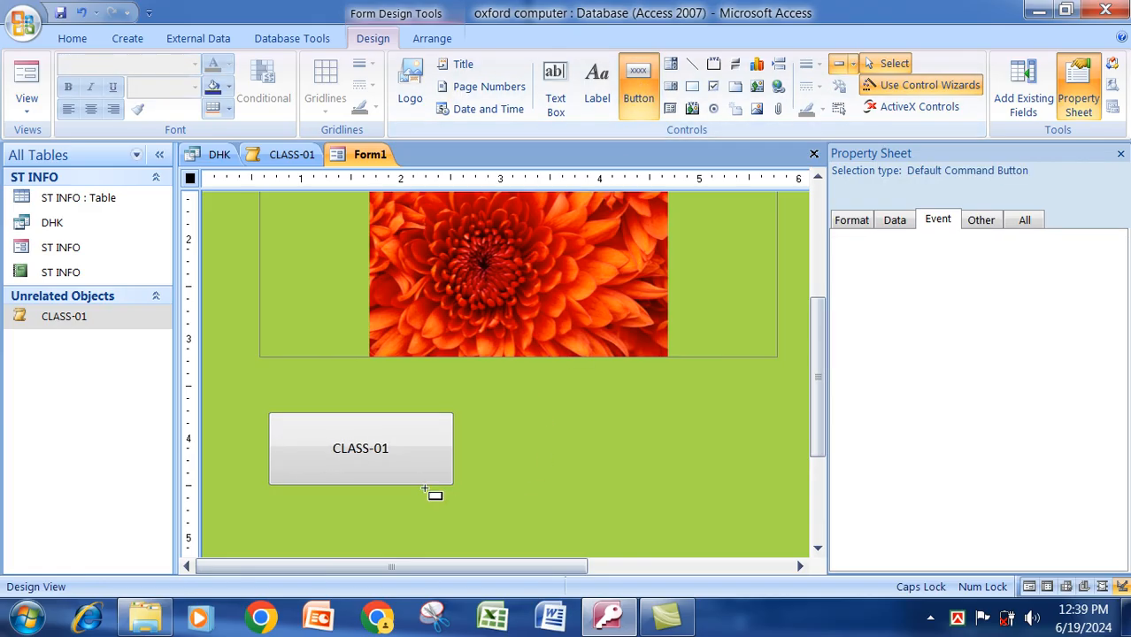
Create a Close Form button showing the text Close with the Command Button Wizard.
drag(271, 414, 454, 484)
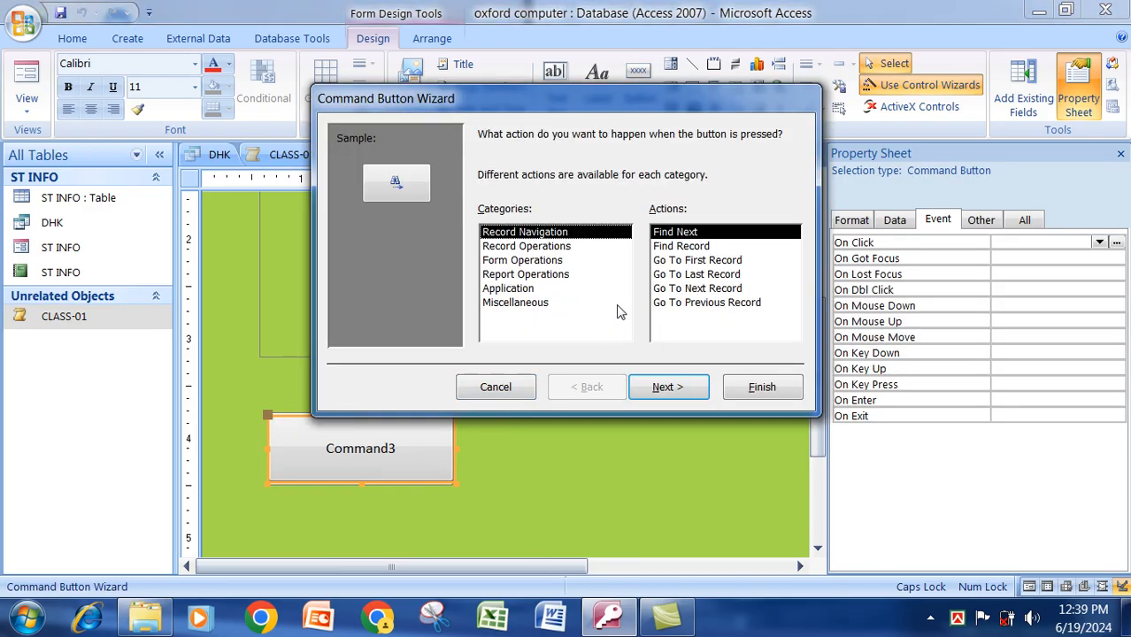
click(529, 262)
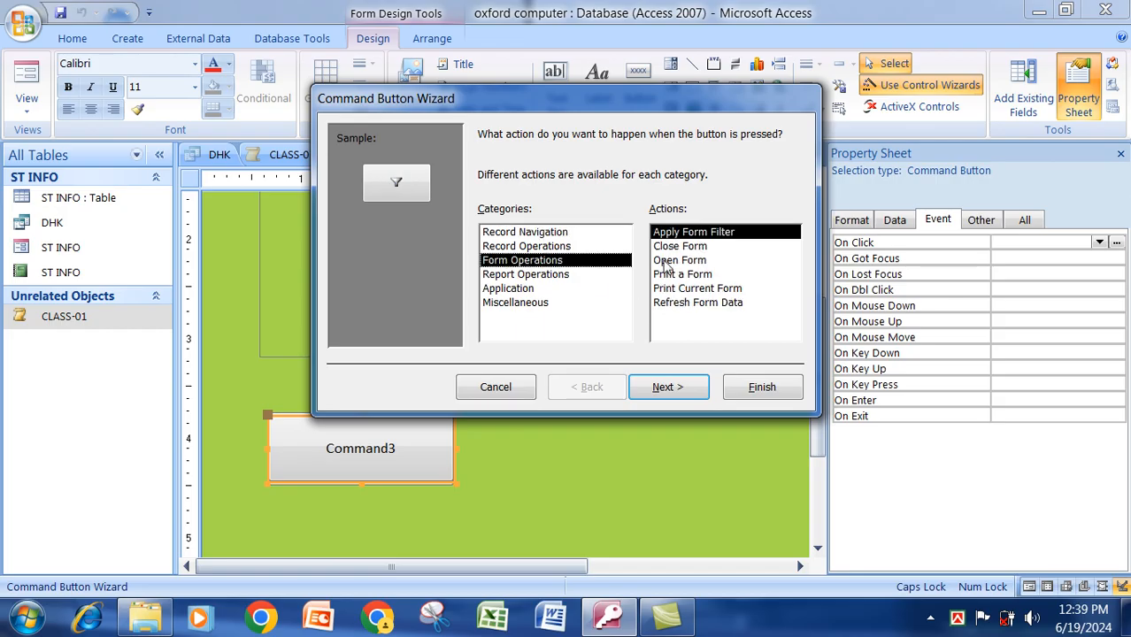
click(693, 248)
click(690, 387)
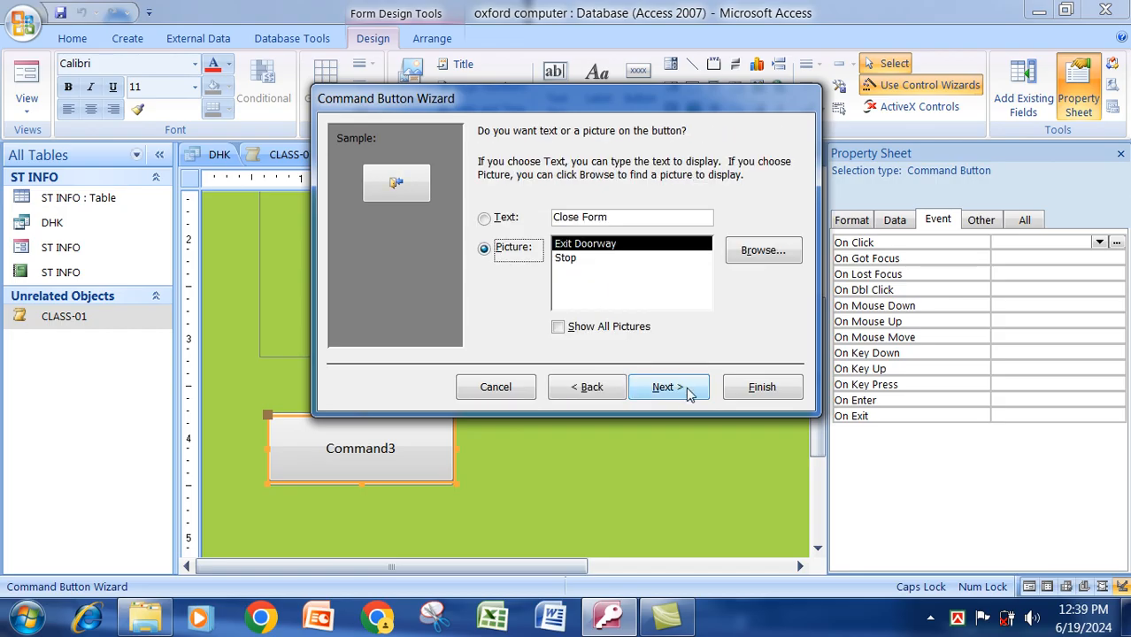
click(485, 218)
click(628, 221)
key(BackSpace)
key(BackSpace)
key(BackSpace)
key(BackSpace)
key(BackSpace)
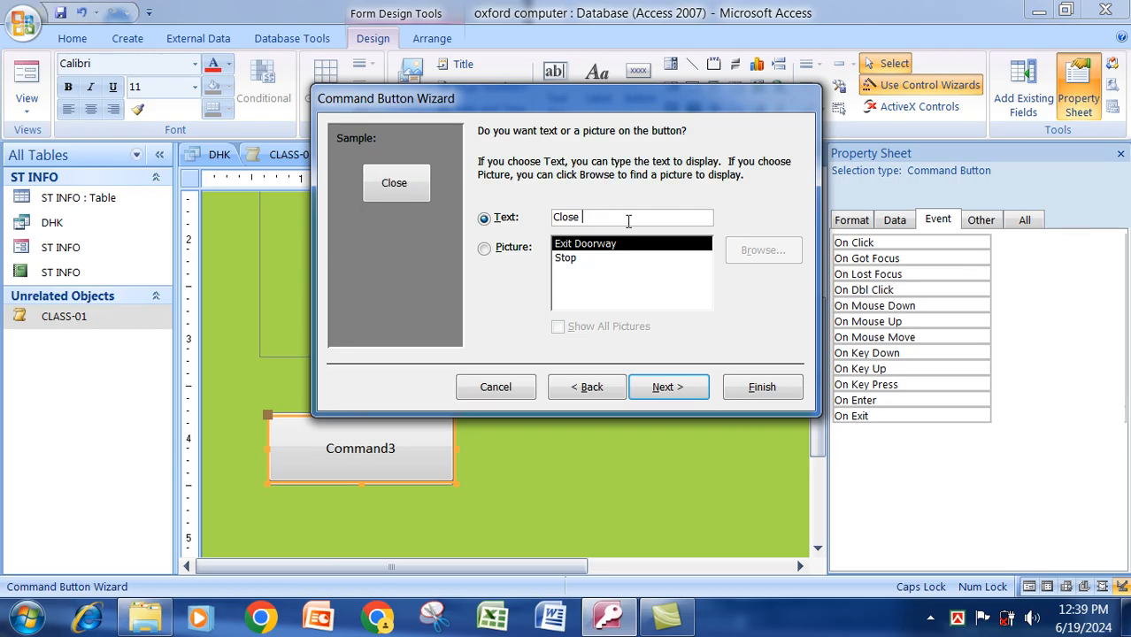
click(760, 389)
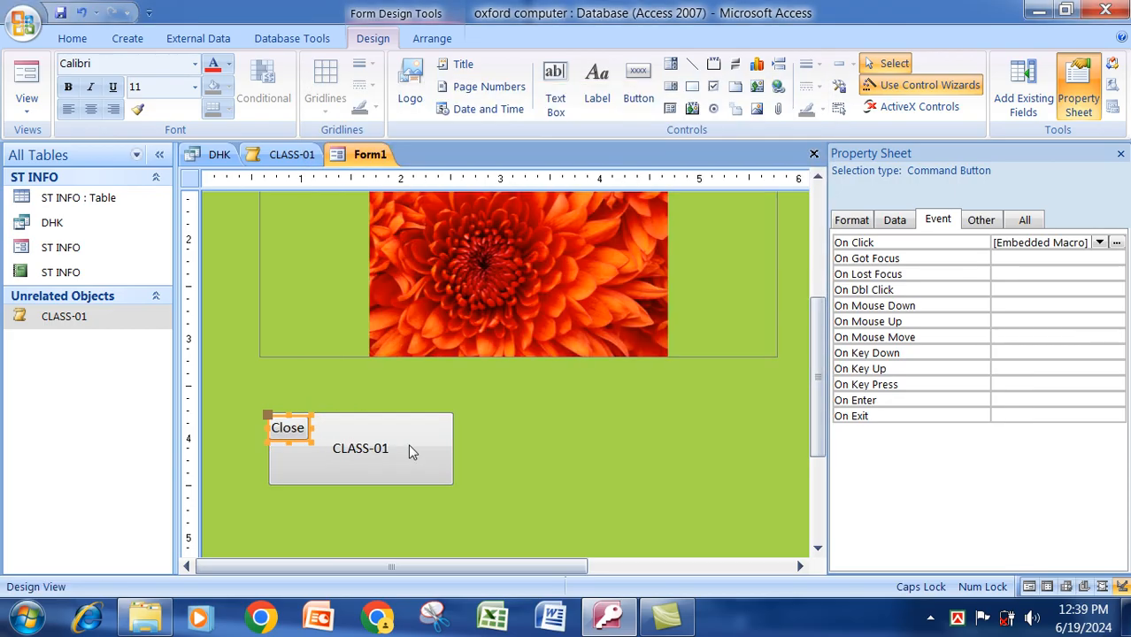
Resize the Close button and move it to the right of CLASS-01.
drag(309, 440, 454, 484)
drag(428, 420, 693, 419)
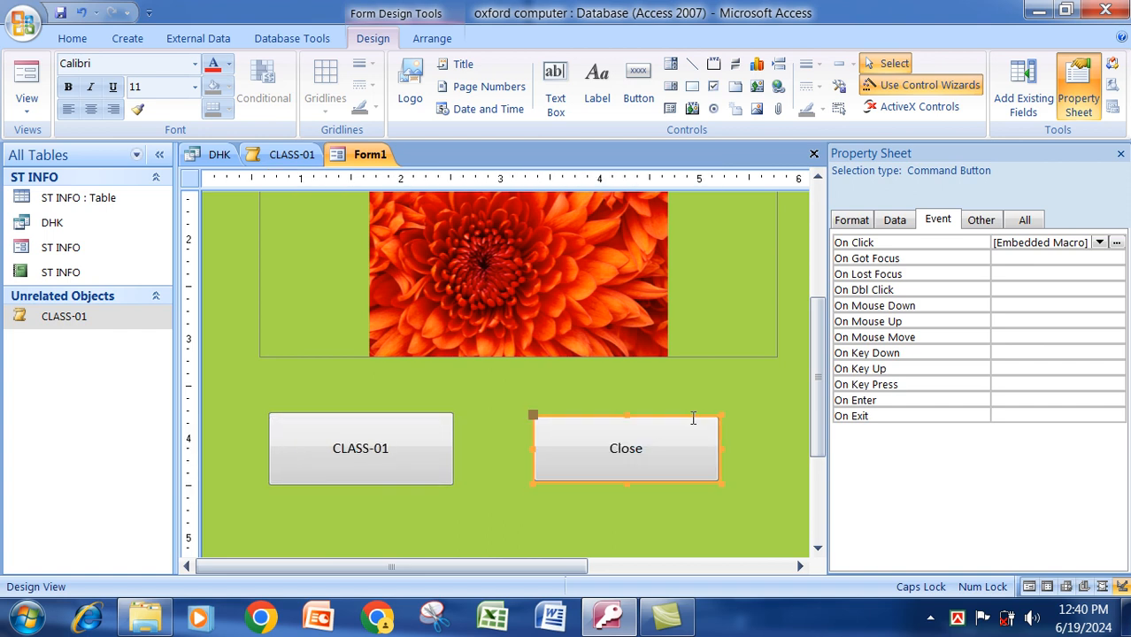
scroll(435, 445, up, 4)
Save Form1 under the form name FINAL SOFT.
right_click(379, 168)
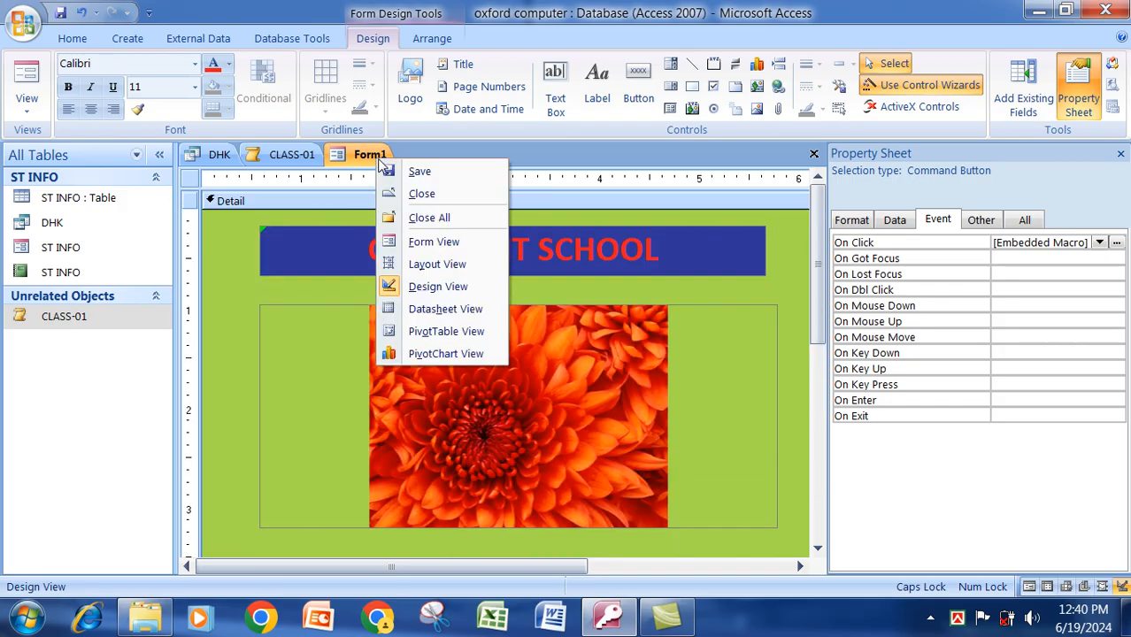
click(407, 102)
text(m)
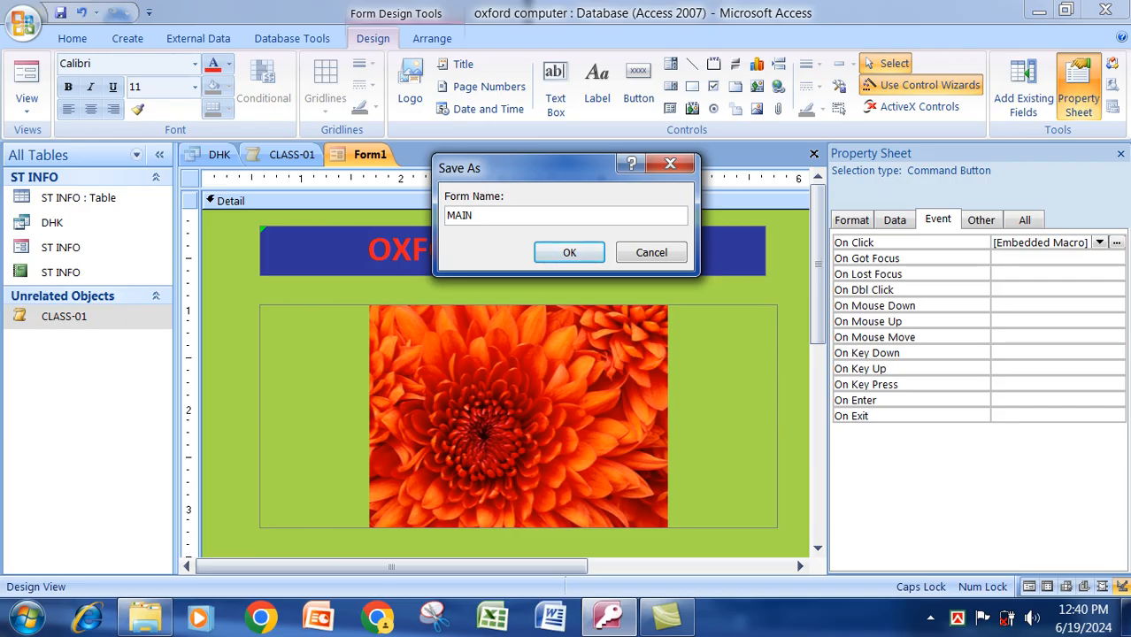
key(BackSpace)
key(BackSpace)
key(BackSpace)
key(BackSpace)
click(570, 254)
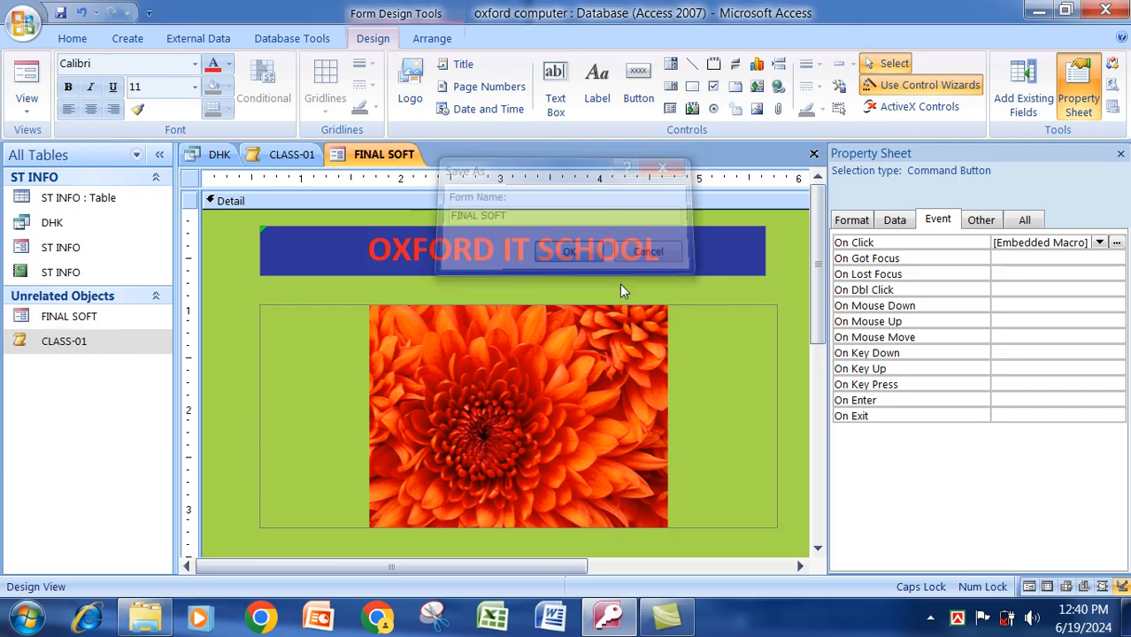
right_click(76, 317)
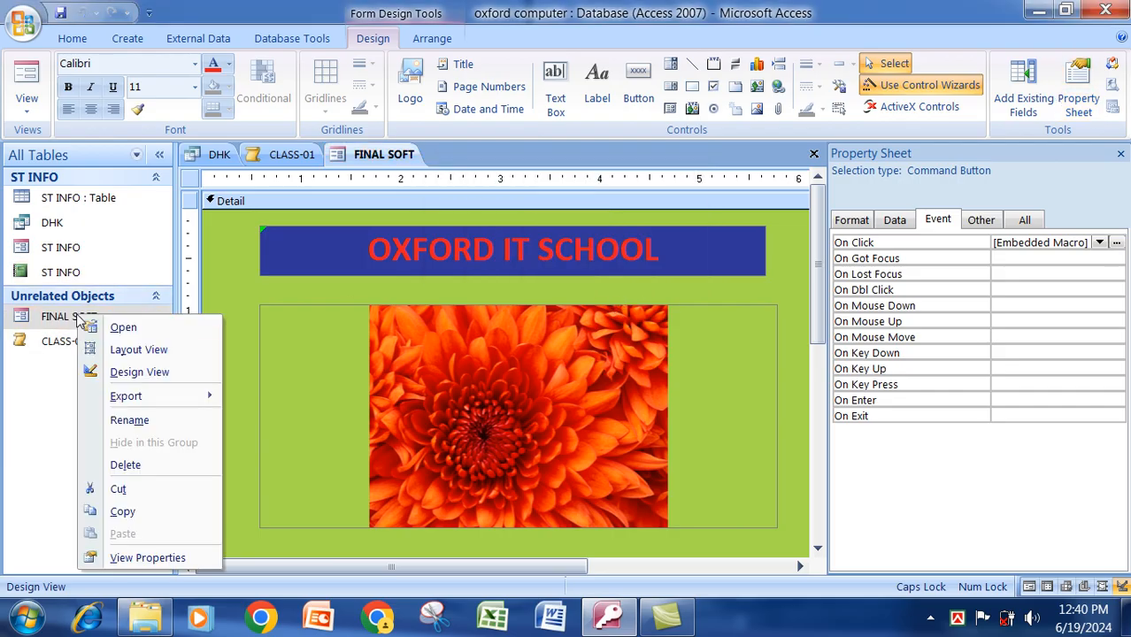
click(132, 325)
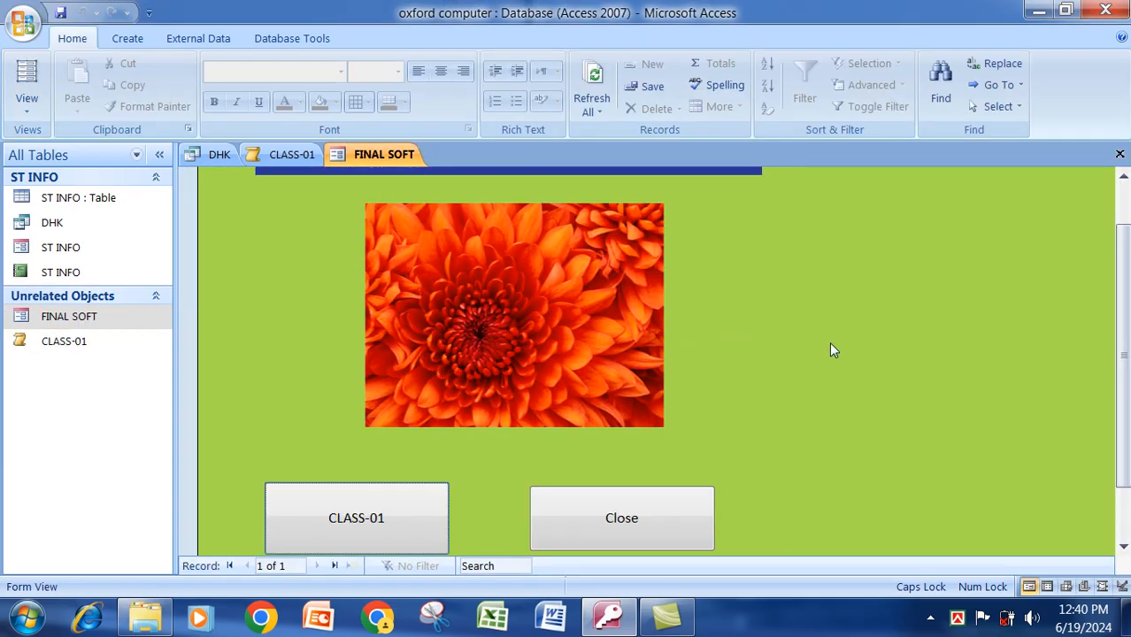
scroll(814, 341, up, 1)
mouse_move(1126, 271)
mouse_down()
mouse_move(1125, 352)
mouse_move(1128, 279)
mouse_up()
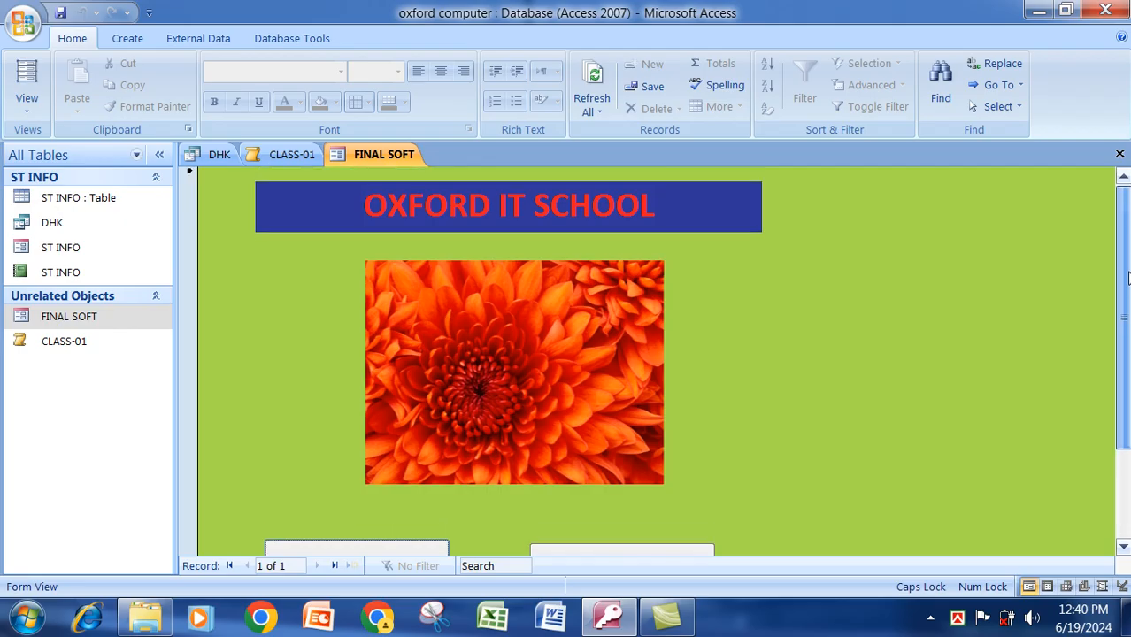
right_click(393, 157)
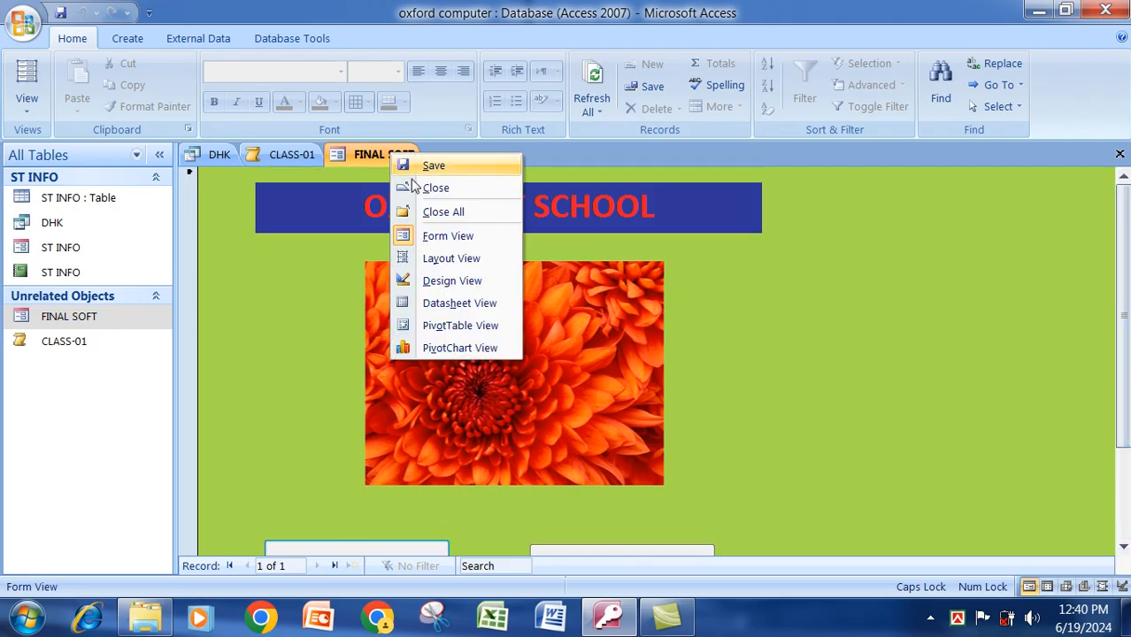
click(453, 280)
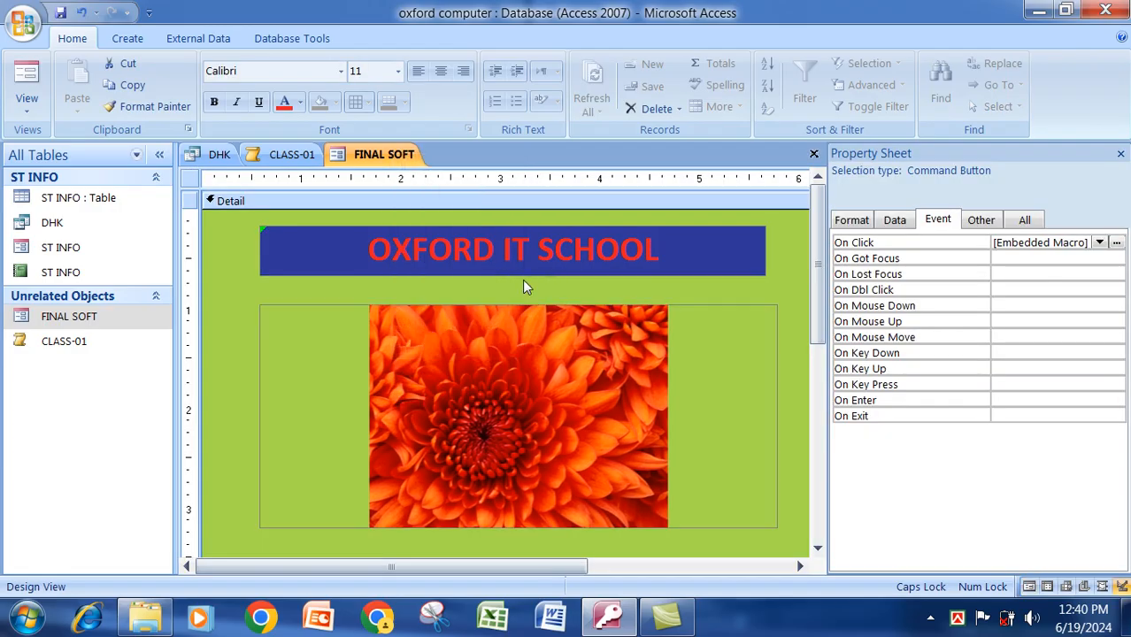
Move the flower picture up under the title and shrink its frame from the bottom and right.
click(1121, 154)
click(548, 346)
drag(548, 346, 533, 326)
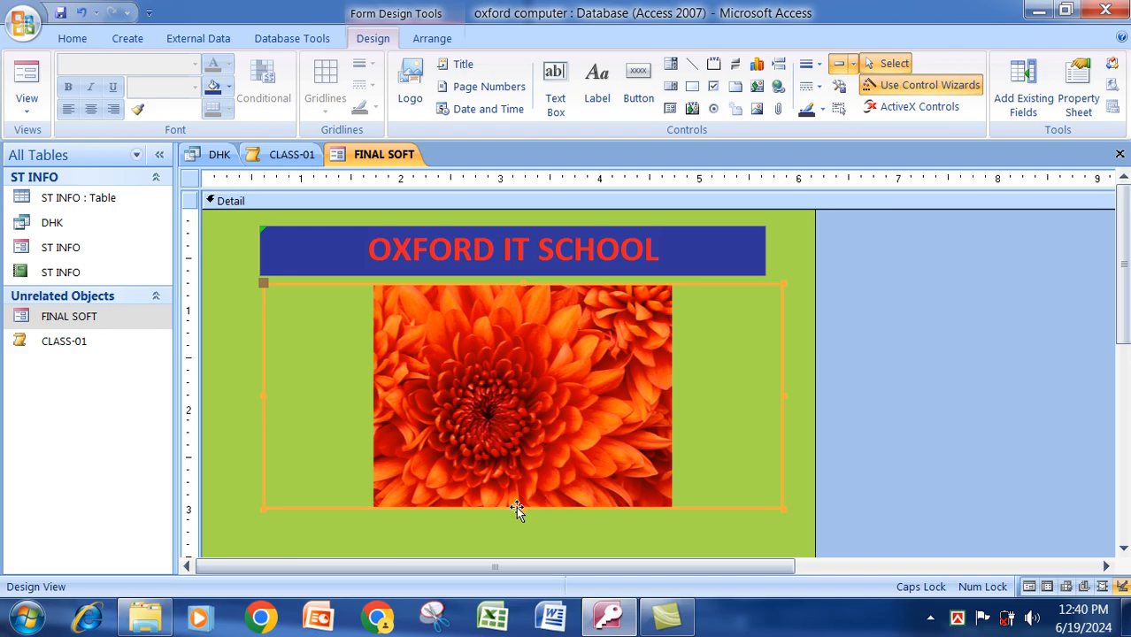
drag(520, 510, 532, 462)
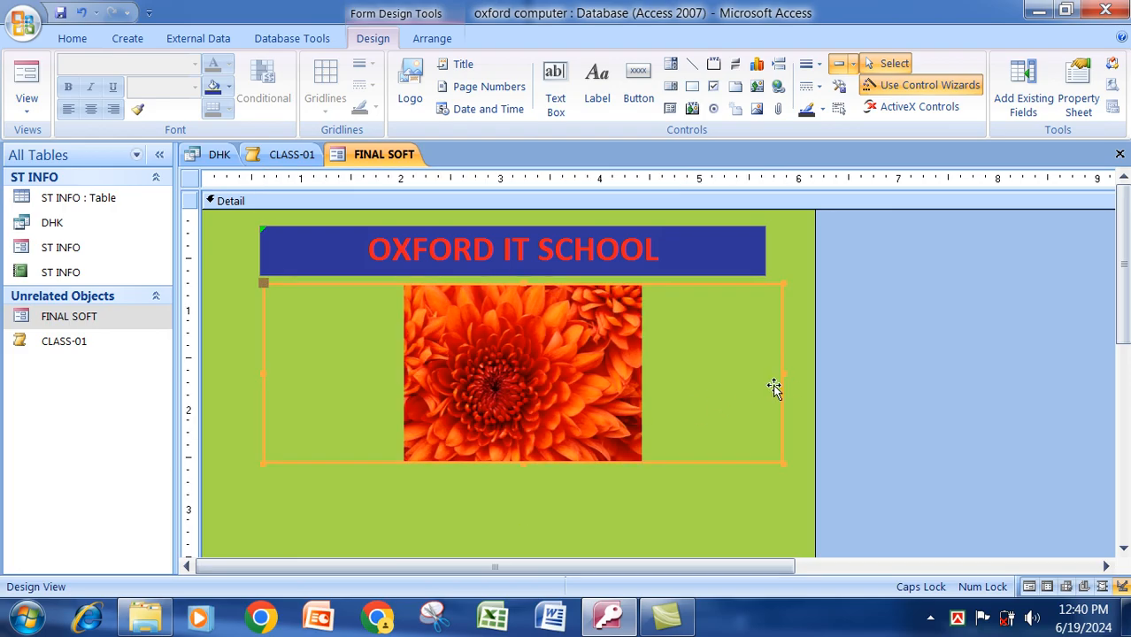
drag(782, 372, 716, 358)
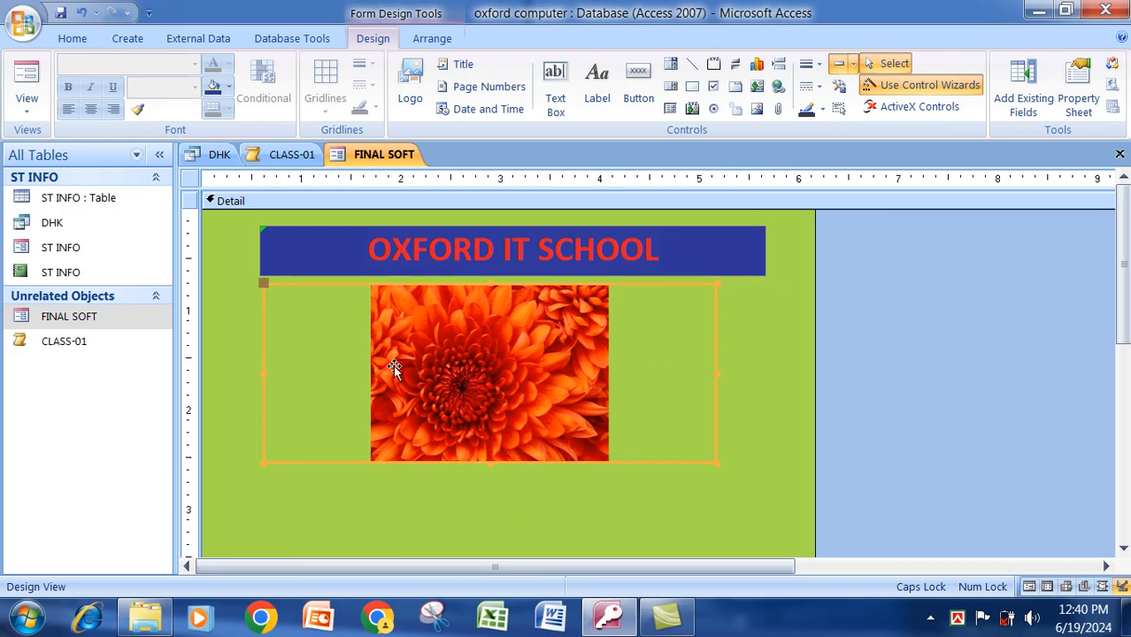
Select the CLASS-01 and Close buttons and drag them up beneath the picture.
drag(1125, 312, 1125, 362)
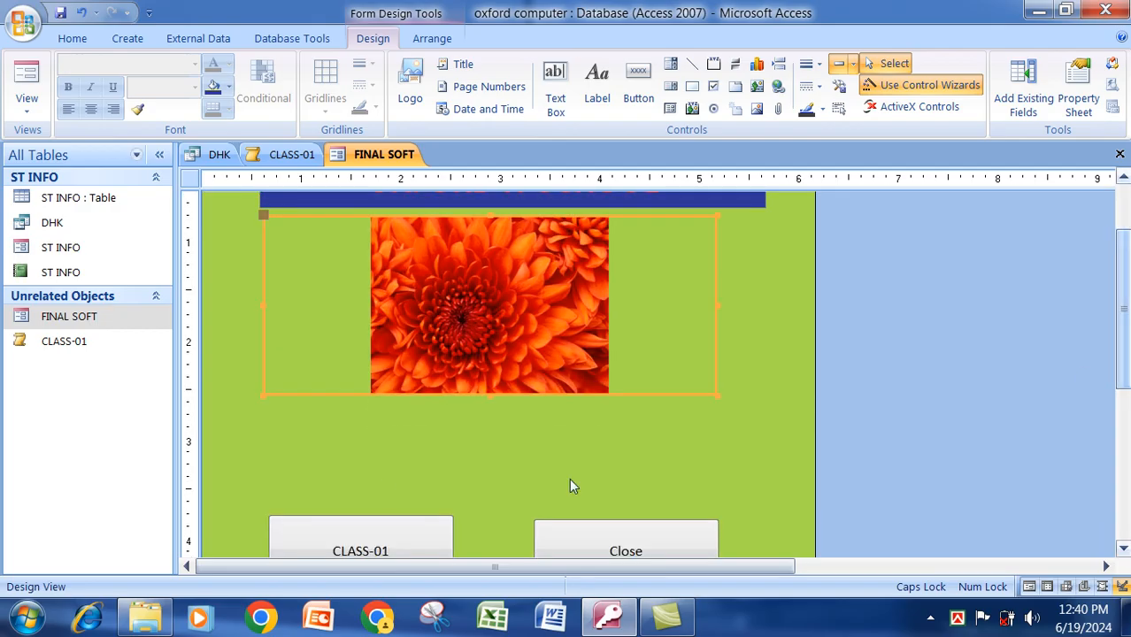
drag(365, 460, 563, 445)
click(534, 518)
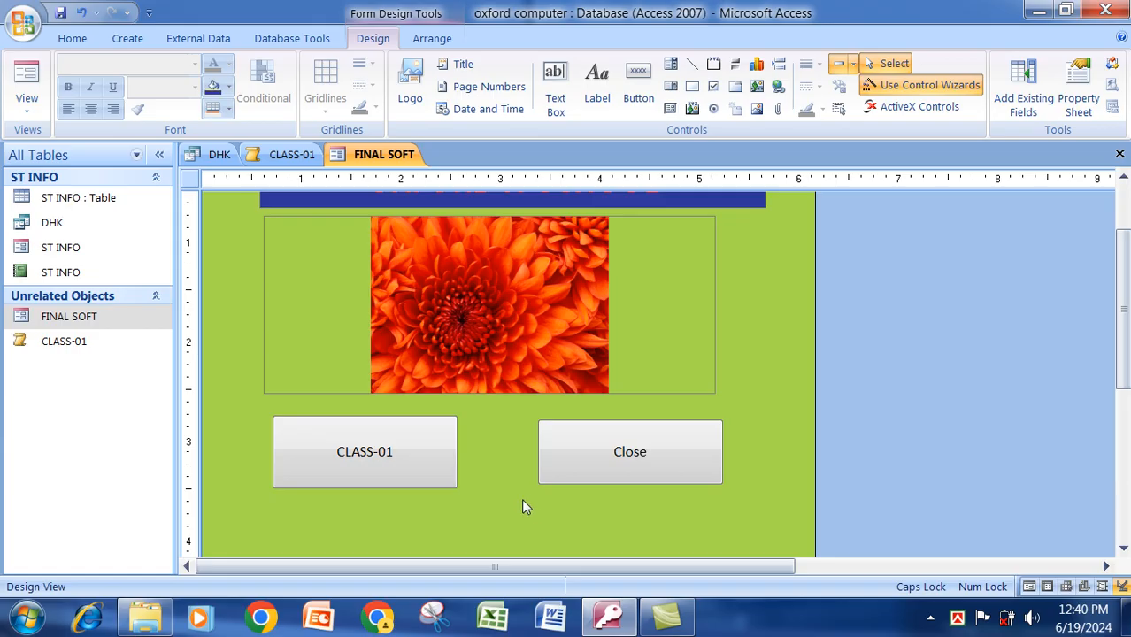
right_click(387, 156)
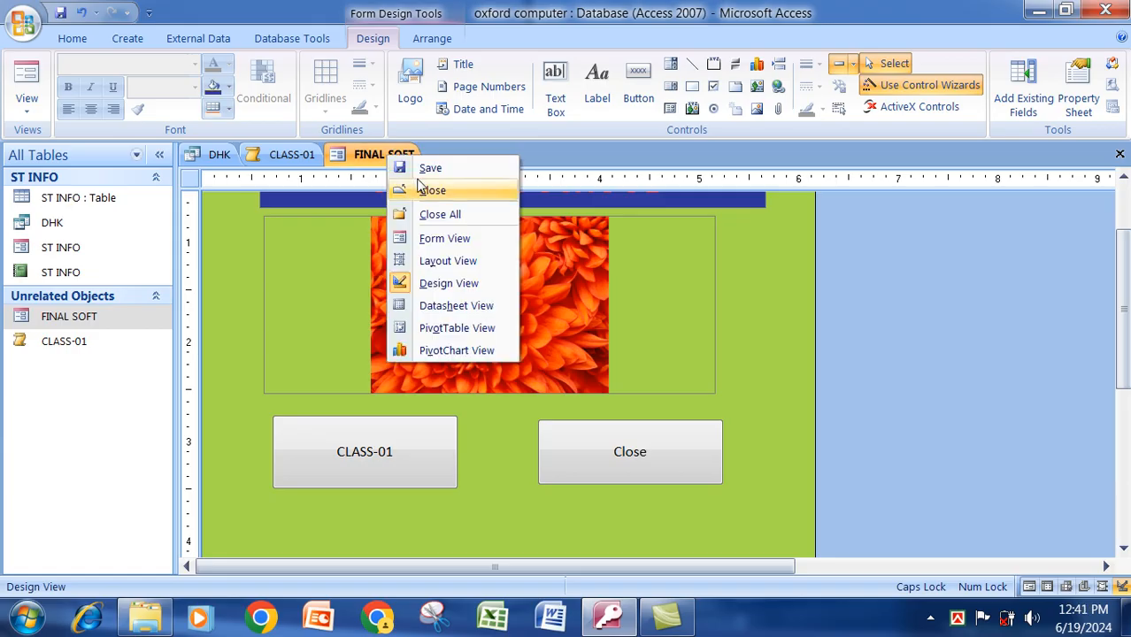
In Form View, test CLASS-01 (opening ST INFO and adding a record) and the Close button.
click(448, 240)
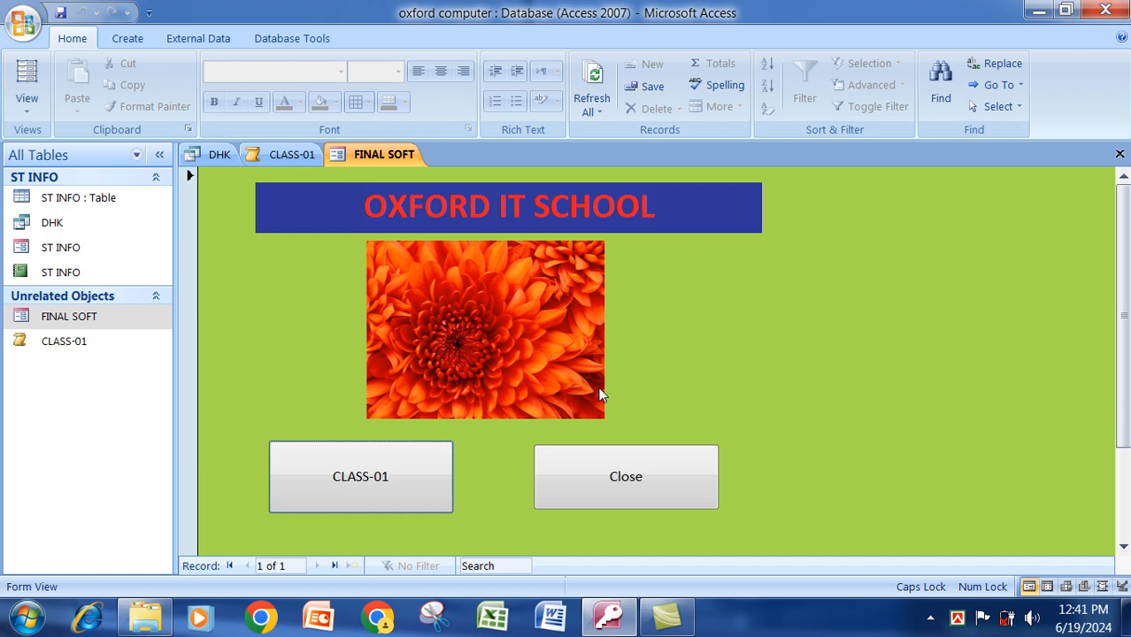
click(376, 468)
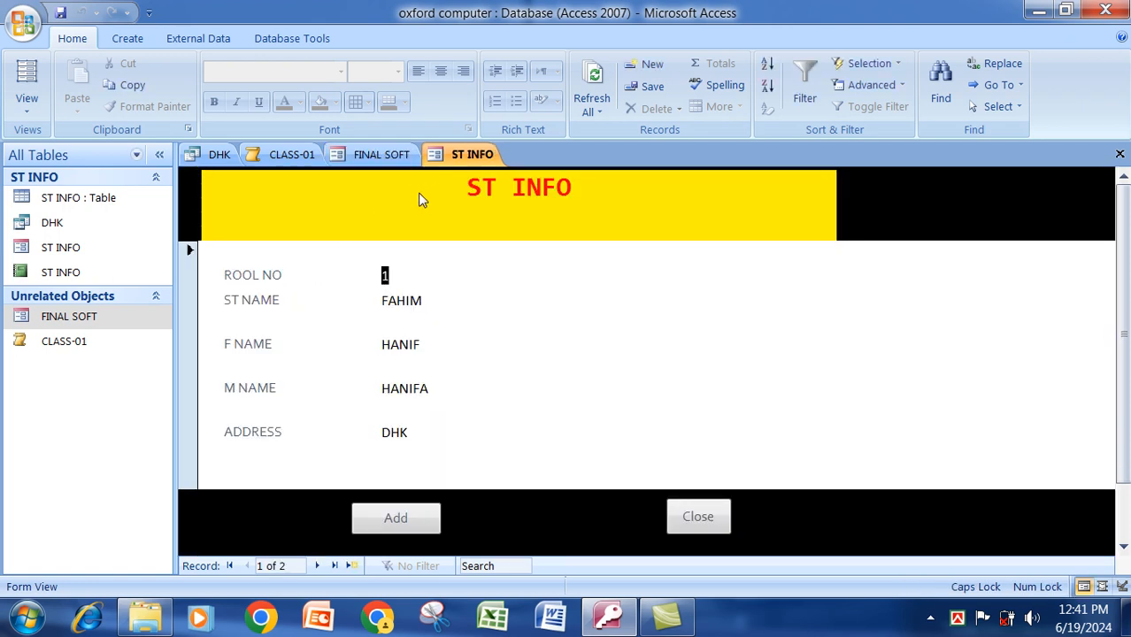
click(430, 529)
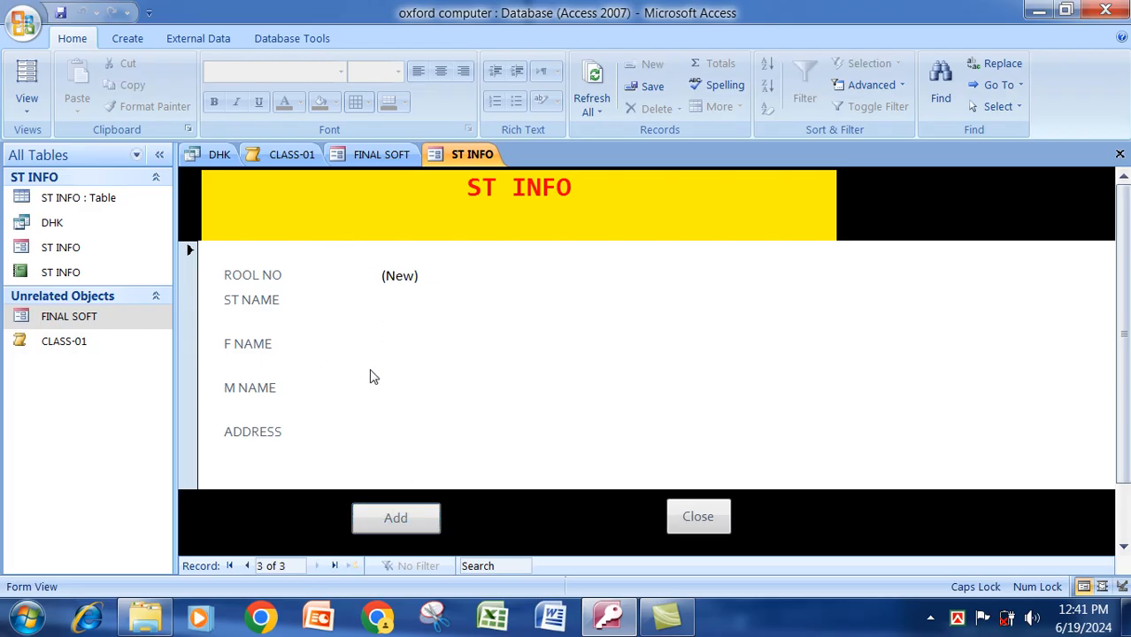
click(723, 523)
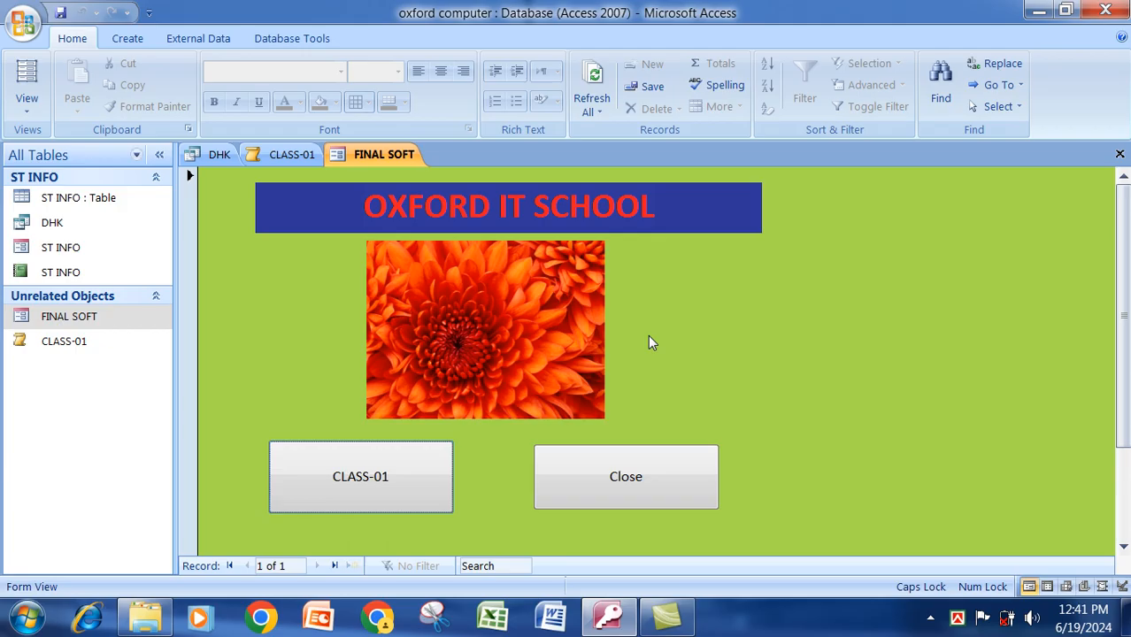
click(703, 466)
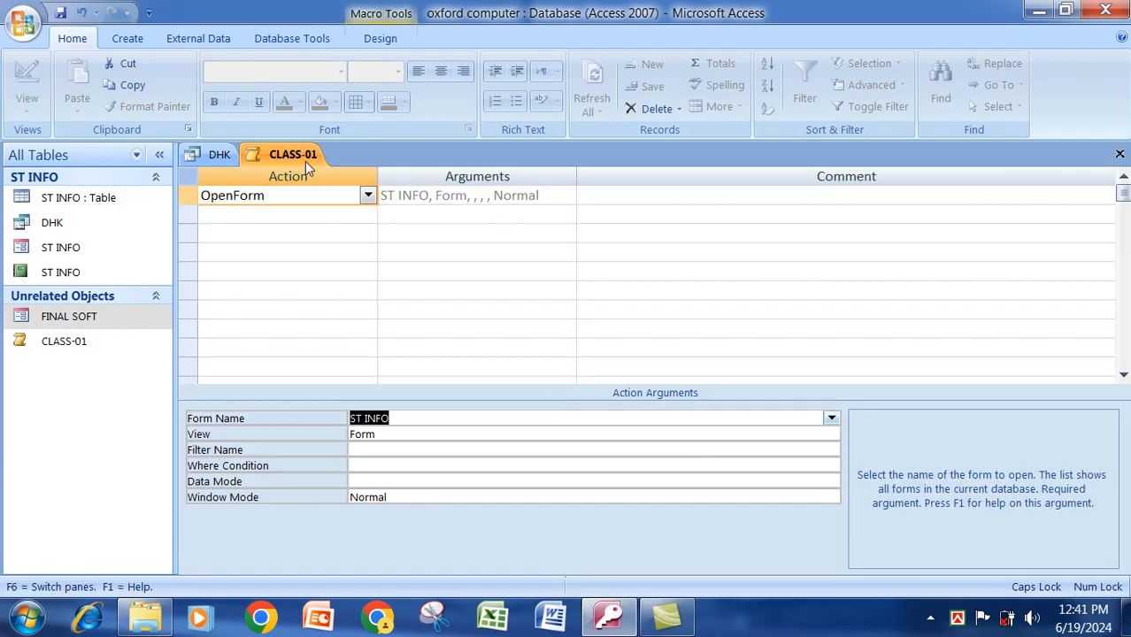
Close all database objects, exit Access and refresh the desktop.
right_click(308, 168)
click(354, 220)
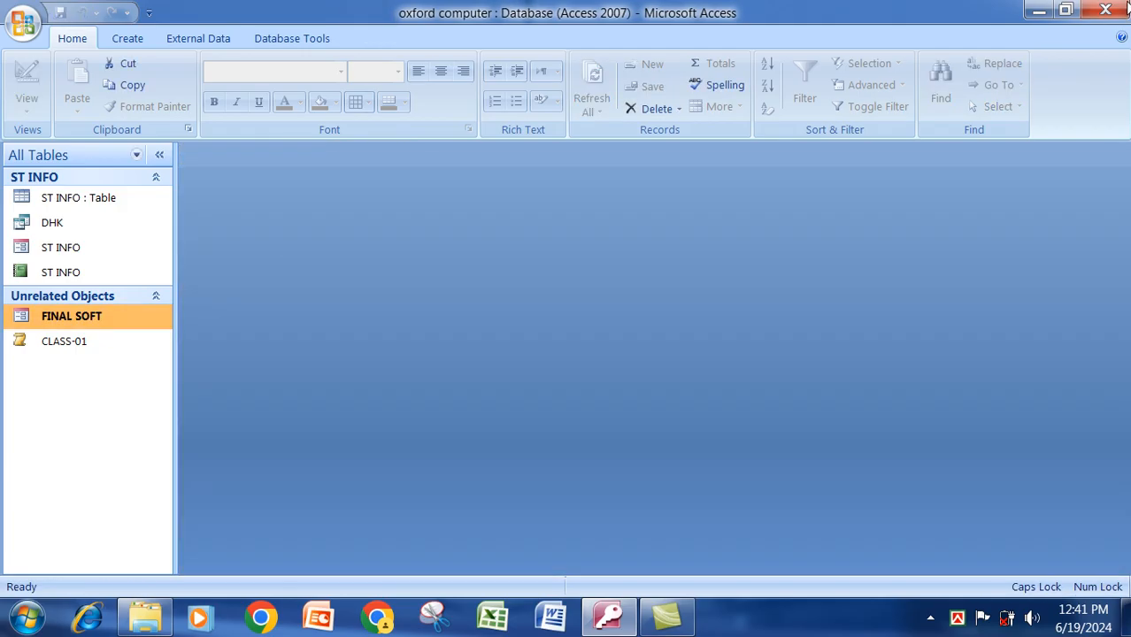
click(1126, 8)
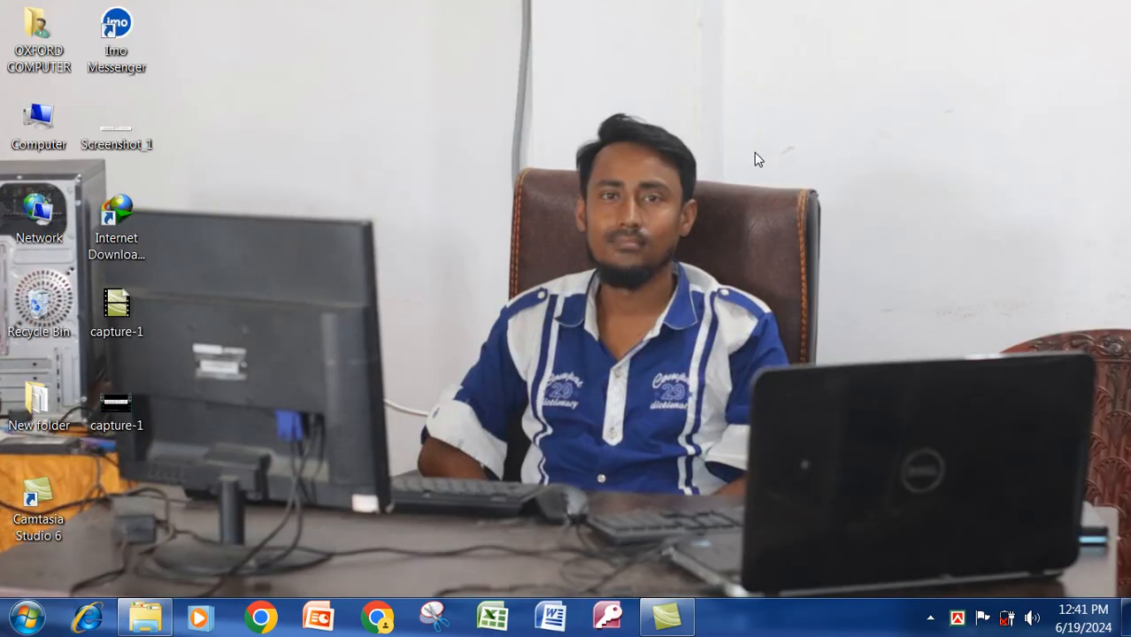
right_click(735, 158)
click(754, 207)
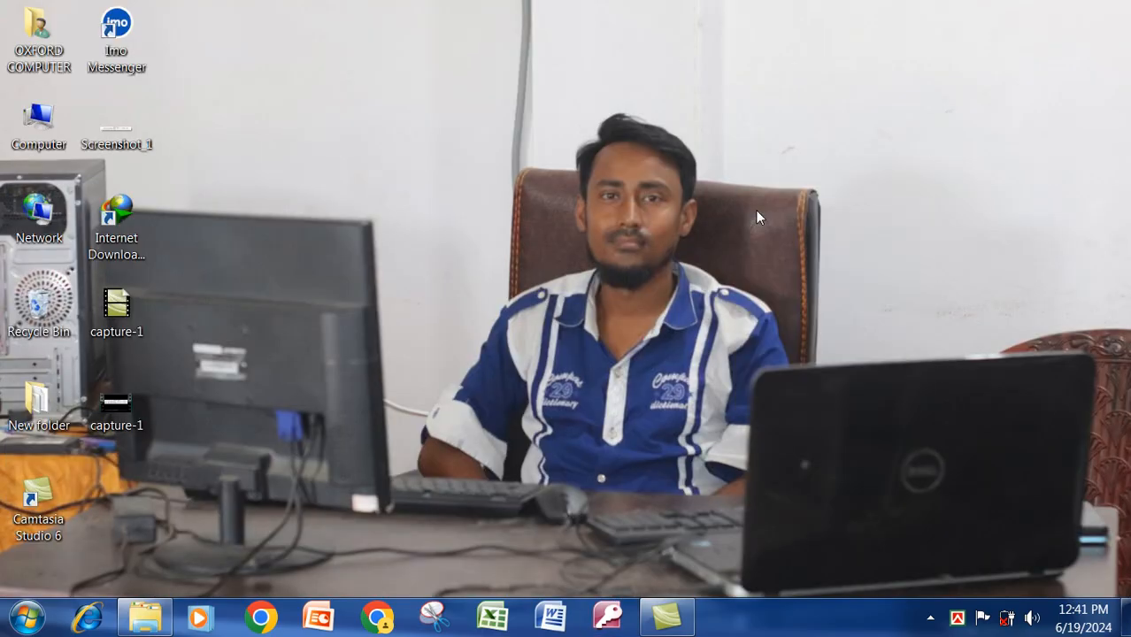